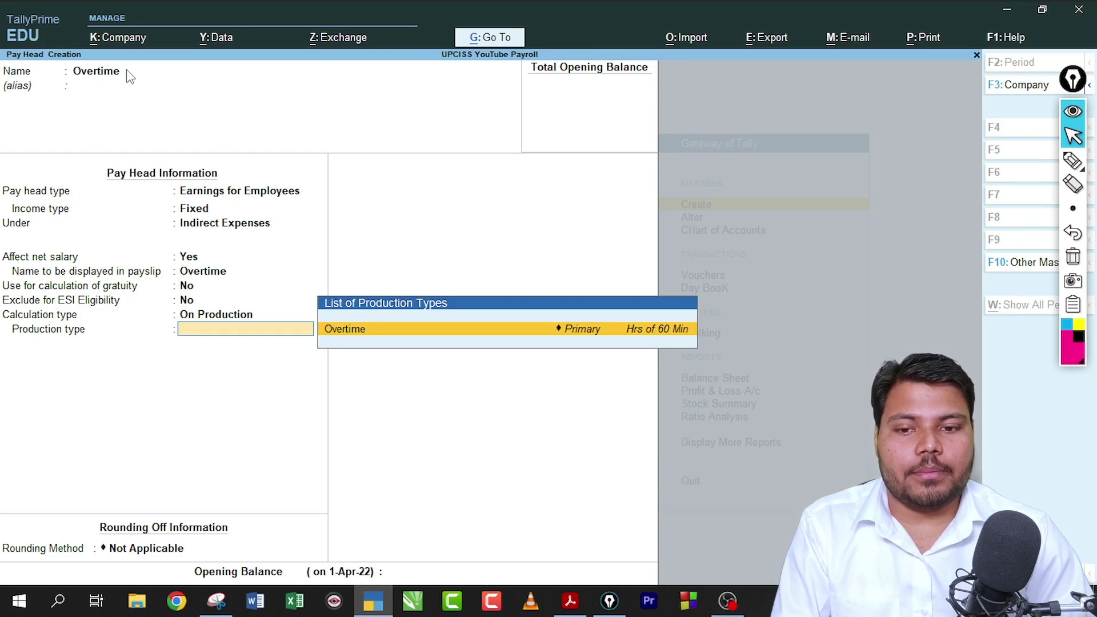
Set the Overtime pay head's production type to Overtime.
{"action": "key", "text": "Return"}
{"action": "key", "text": "Return"}
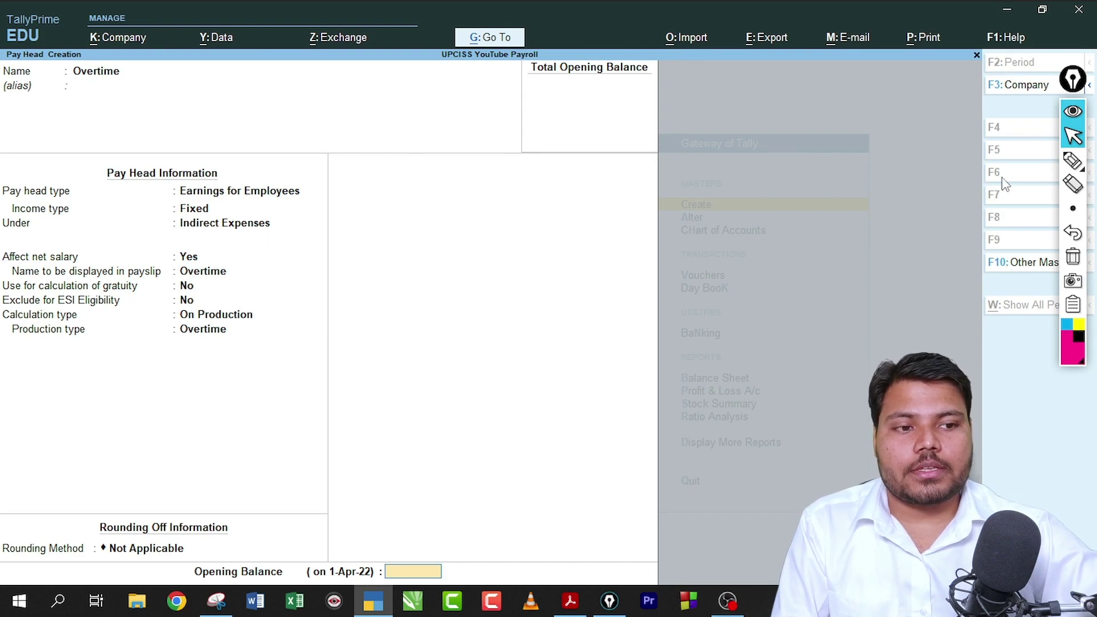
Circle the pay head's name and its calculation and production types with the screen pen, and clear the marks.
{"action": "left_click", "coordinate": [1074, 160]}
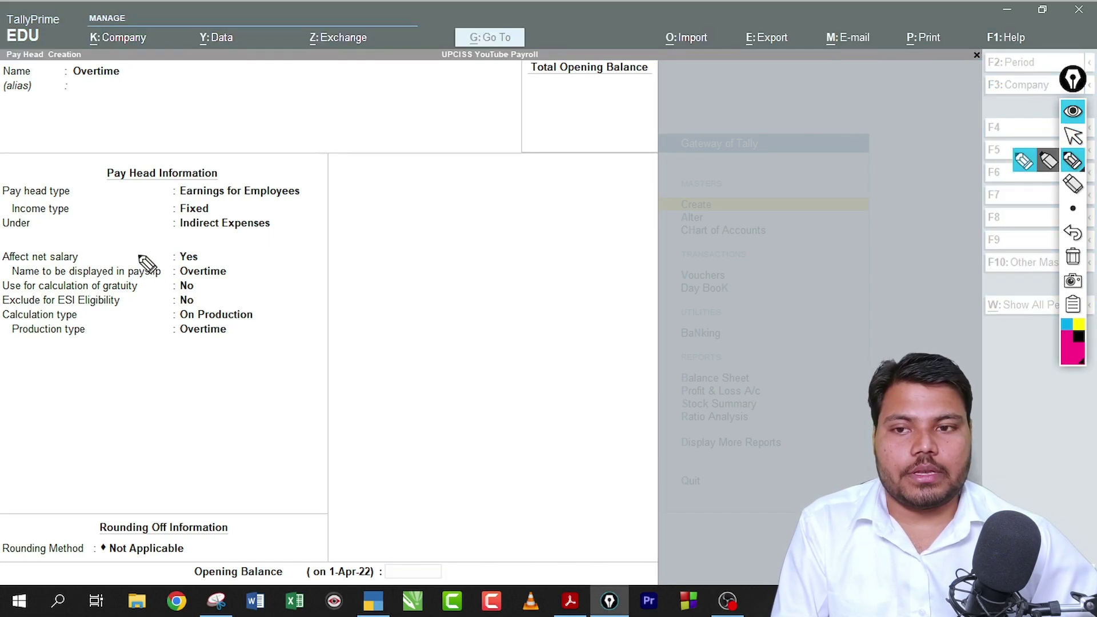
{"action": "left_click_drag", "start_coordinate": [73, 87], "coordinate": [109, 114]}
{"action": "mouse_move", "coordinate": [260, 312]}
{"action": "left_mouse_down"}
{"action": "mouse_move", "coordinate": [285, 325]}
{"action": "mouse_move", "coordinate": [161, 333]}
{"action": "mouse_move", "coordinate": [243, 339]}
{"action": "left_mouse_up"}
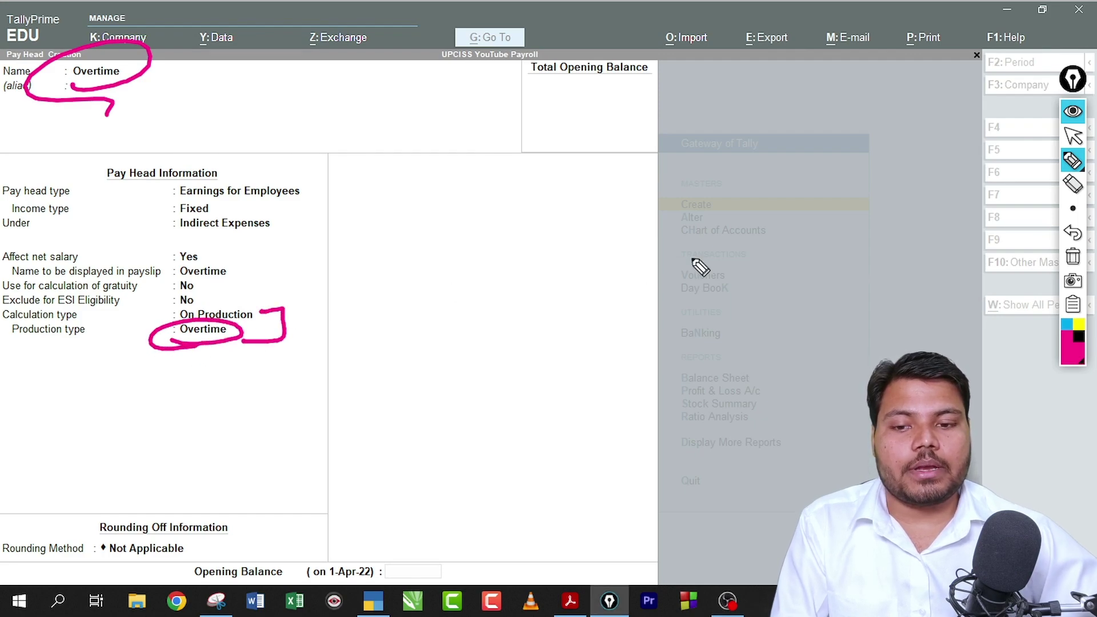
{"action": "left_click", "coordinate": [1074, 257]}
{"action": "left_click", "coordinate": [1073, 136]}
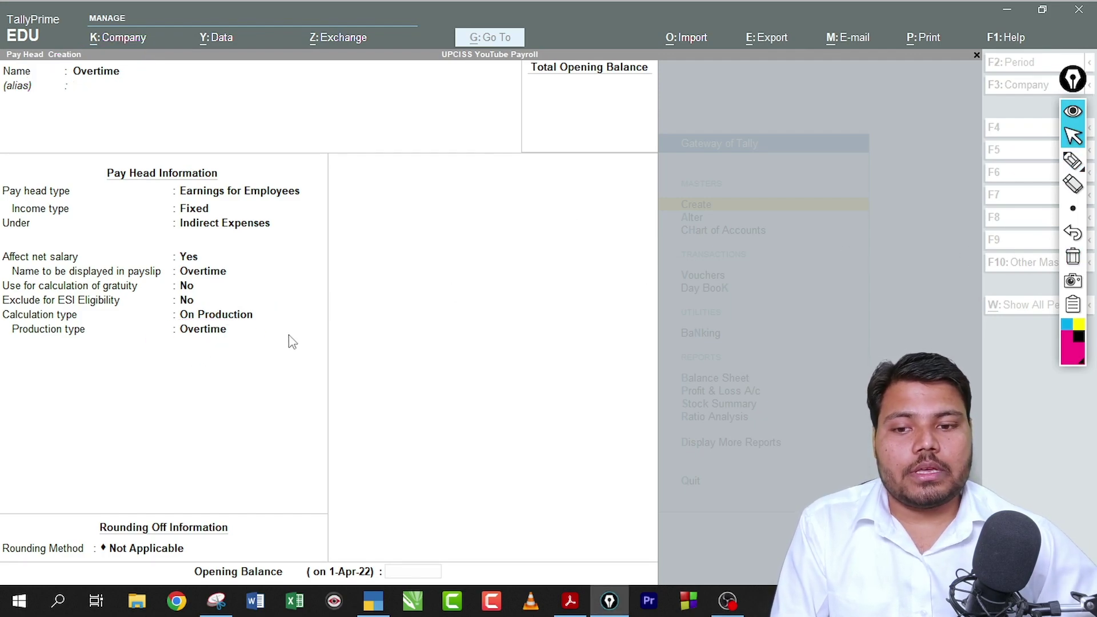
Keep the rounding method as Not Applicable and save the Overtime pay head.
{"action": "key", "text": "Return"}
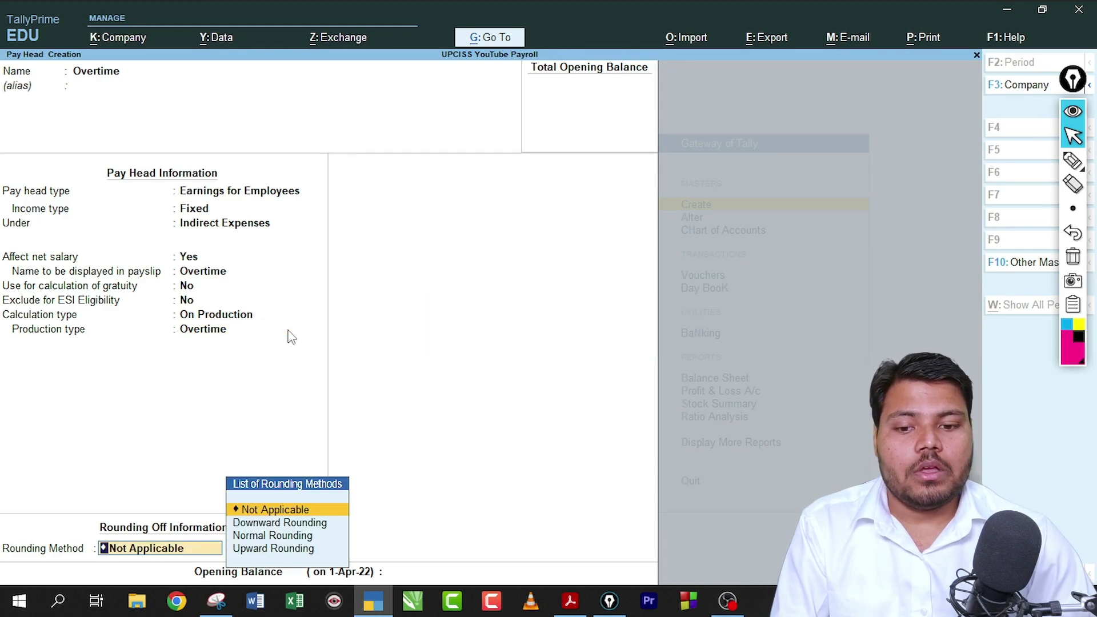
{"action": "key", "text": "Return"}
{"action": "key", "text": "Return"}
{"action": "key", "text": "Return"}
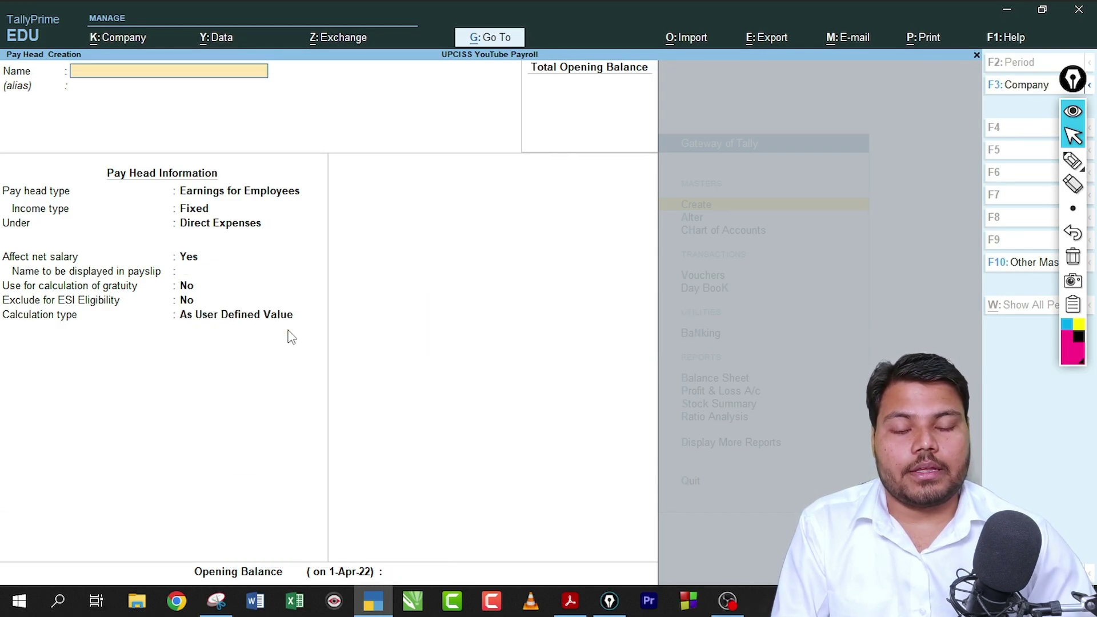
Switch to Adobe Acrobat Reader and examine the TA pay head's income type, calculation type and name in the case study PDF.
{"action": "key", "text": "alt+Tab"}
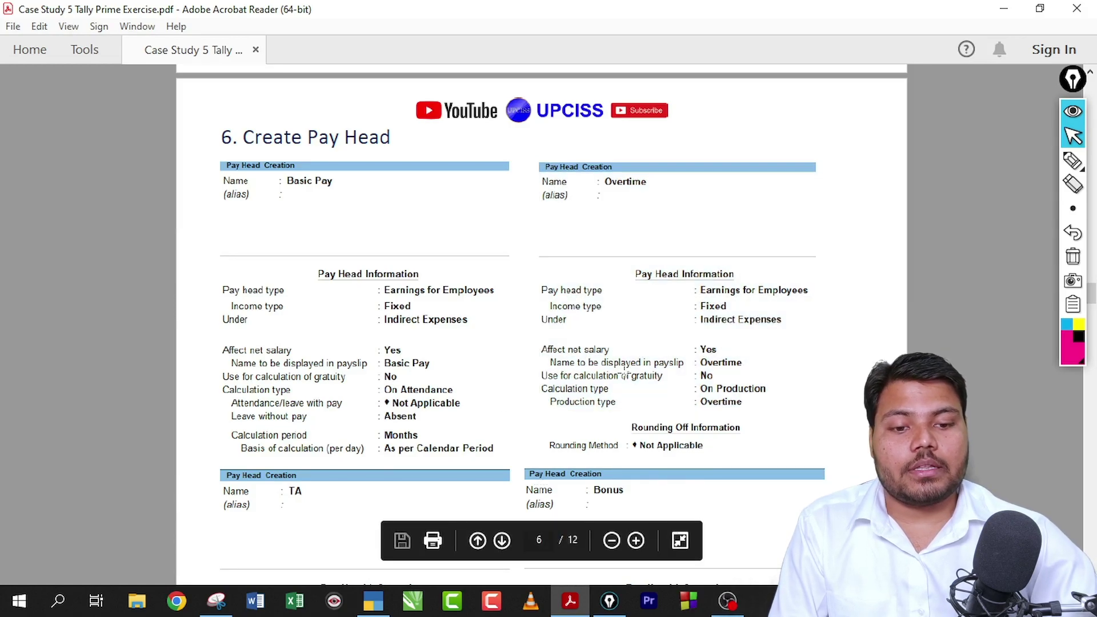
{"action": "scroll", "coordinate": [625, 373], "scroll_direction": "down", "scroll_amount": 5}
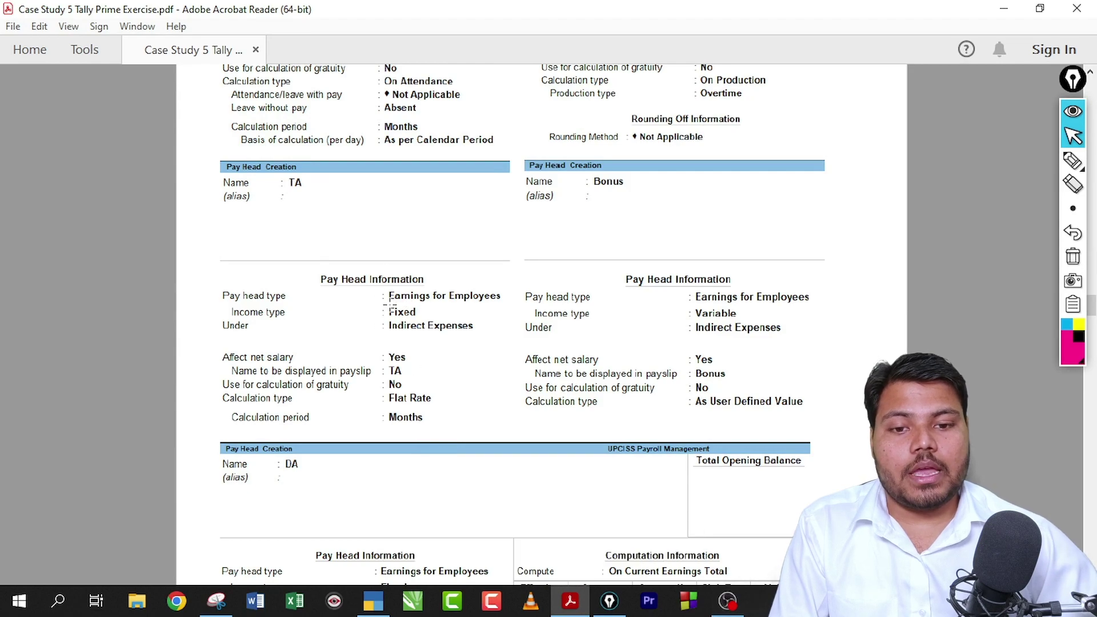
{"action": "left_click_drag", "start_coordinate": [387, 309], "coordinate": [416, 314]}
{"action": "left_click", "coordinate": [415, 342]}
{"action": "left_click", "coordinate": [419, 374]}
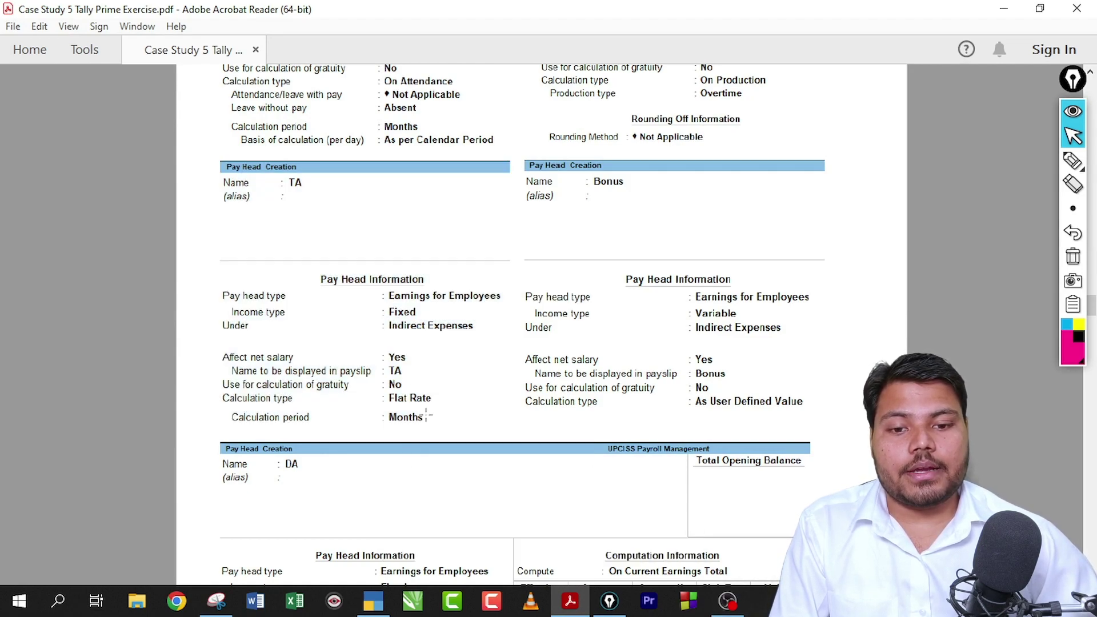
{"action": "left_click_drag", "start_coordinate": [377, 388], "coordinate": [447, 410]}
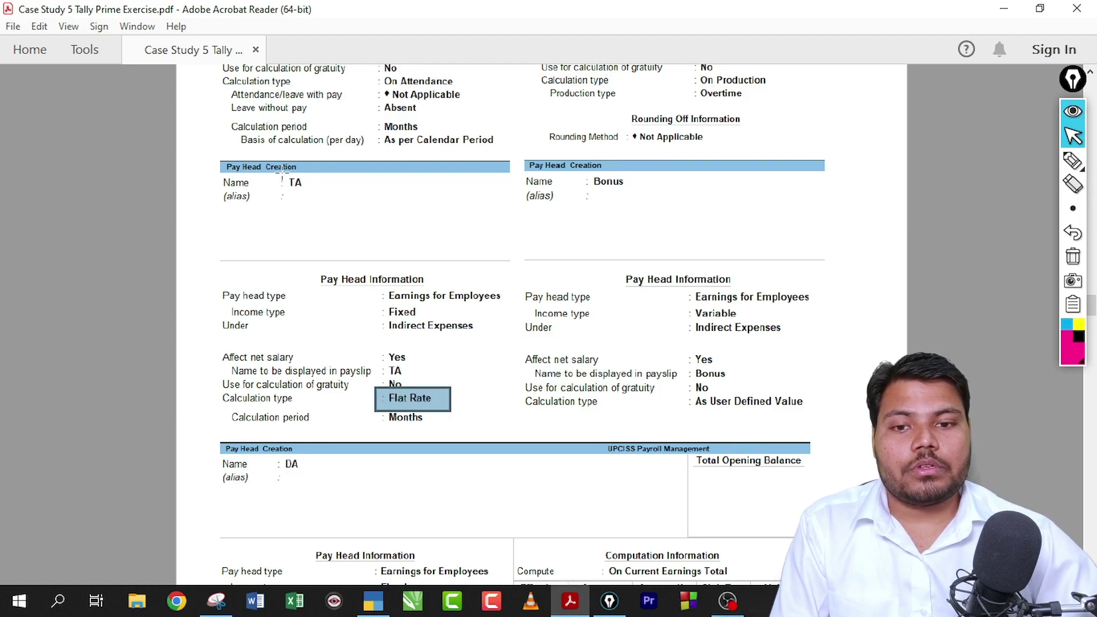
{"action": "left_click_drag", "start_coordinate": [278, 173], "coordinate": [304, 193]}
{"action": "left_click", "coordinate": [269, 435]}
Switch to Snipping Tool, underline the Overtime and TA entries in the pay structure table, and clear the marks.
{"action": "left_click", "coordinate": [229, 610]}
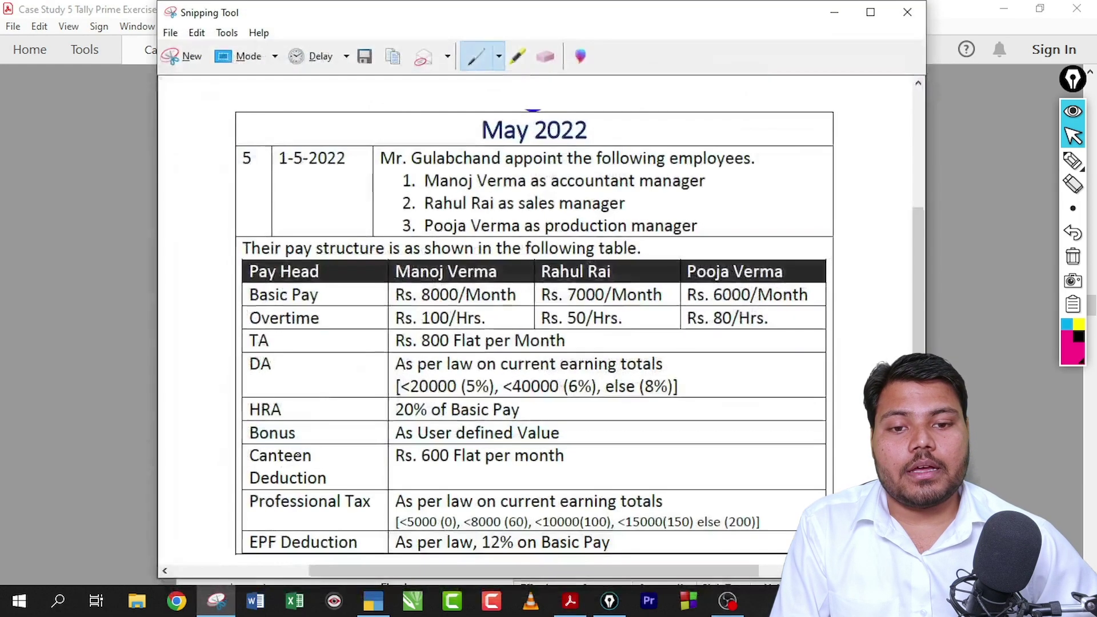
{"action": "left_click", "coordinate": [1073, 160]}
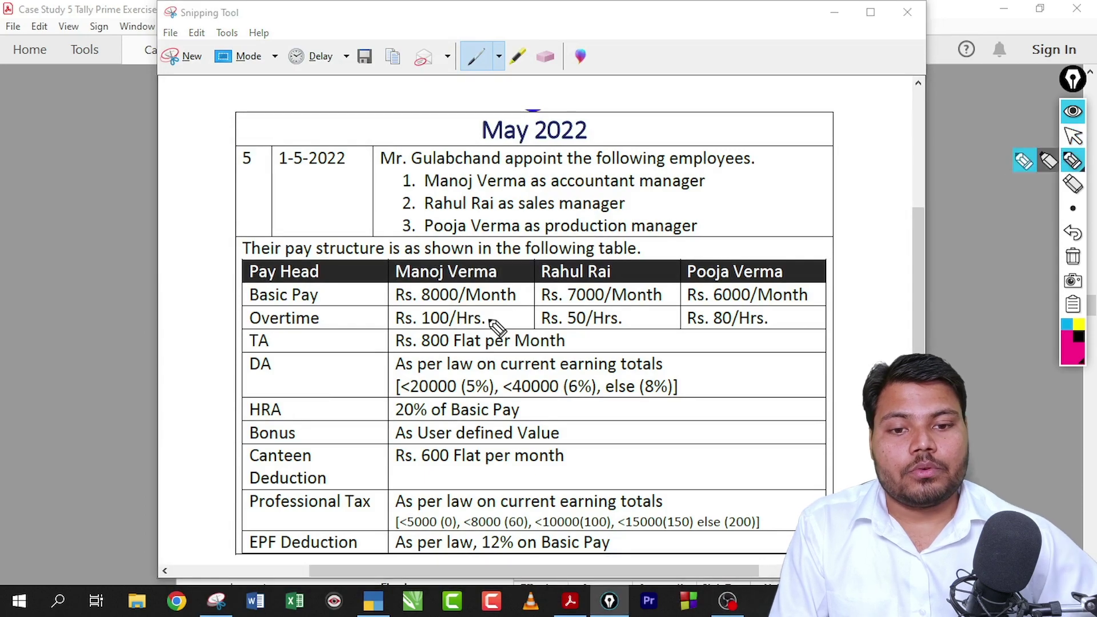
{"action": "left_click_drag", "start_coordinate": [294, 324], "coordinate": [390, 325]}
{"action": "left_click_drag", "start_coordinate": [282, 344], "coordinate": [345, 344]}
{"action": "left_click_drag", "start_coordinate": [411, 353], "coordinate": [521, 355]}
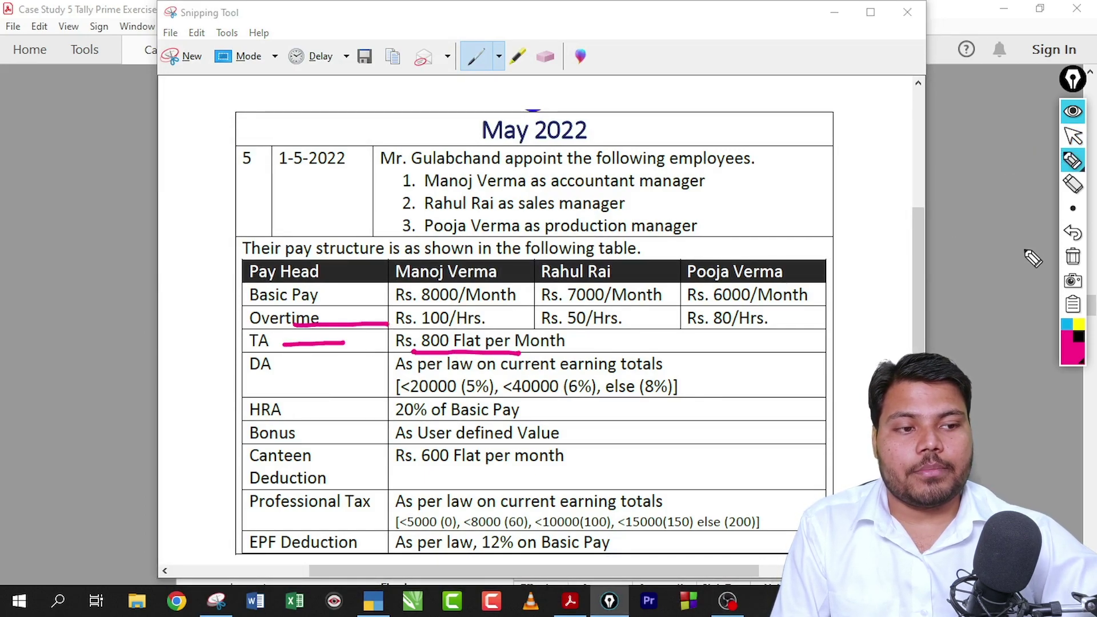
{"action": "left_click", "coordinate": [1073, 256]}
{"action": "left_click", "coordinate": [1073, 140]}
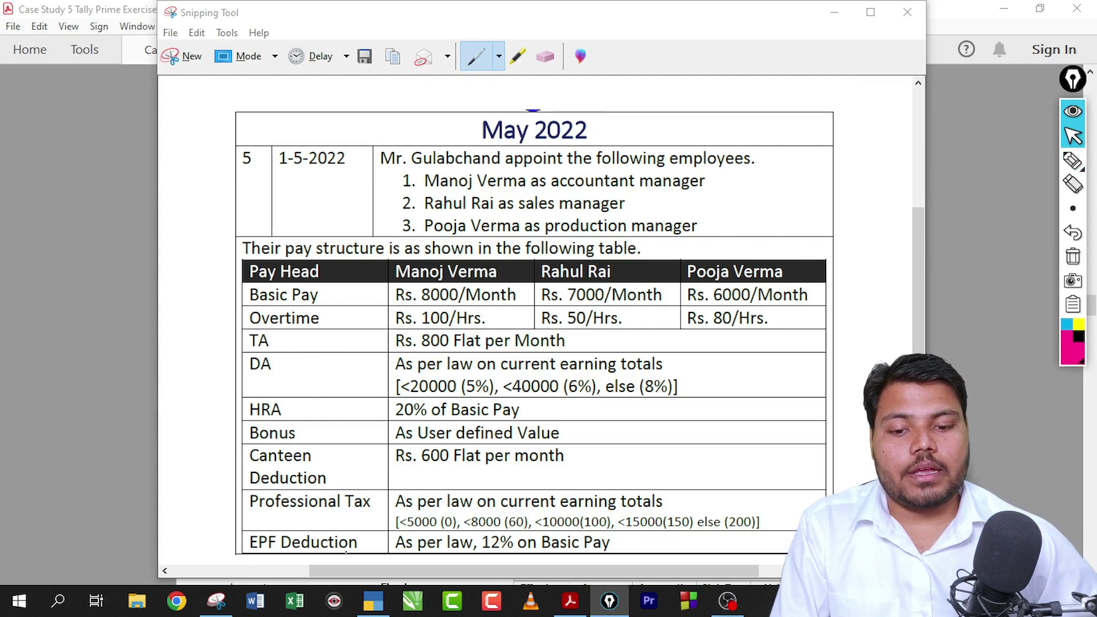
Switch to TallyPrime and enter a pay head named "Ta]" with type Earnings for Employees, income type Fixed, under Indirect Expenses.
{"action": "left_click", "coordinate": [373, 601]}
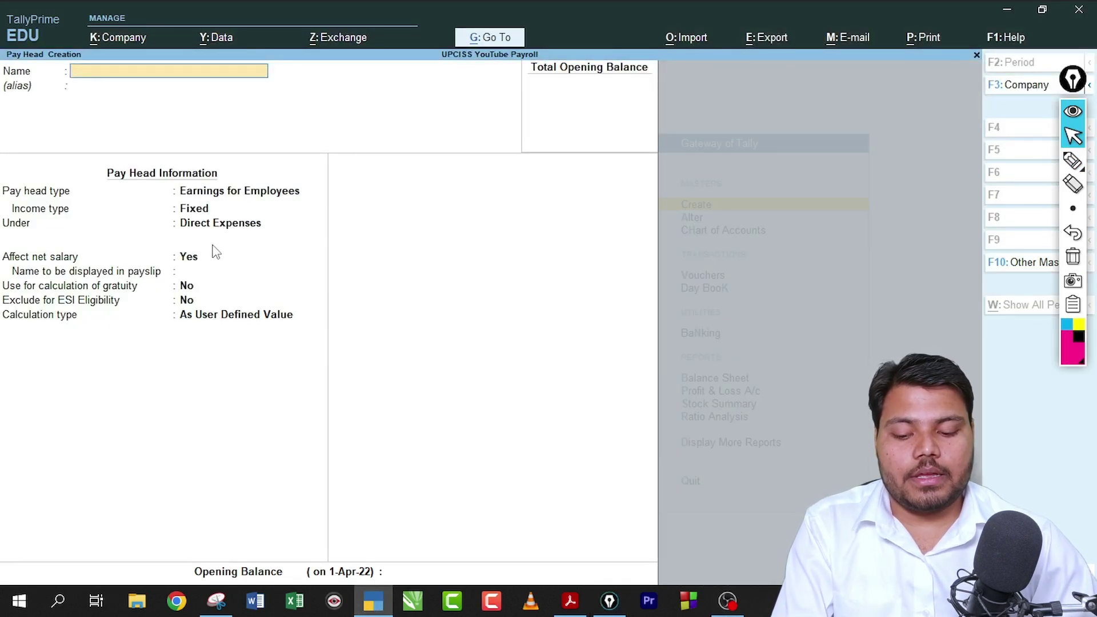
{"action": "type", "text": "]"}
{"action": "key", "text": "Return"}
{"action": "key", "text": "Return"}
{"action": "key", "text": "Return"}
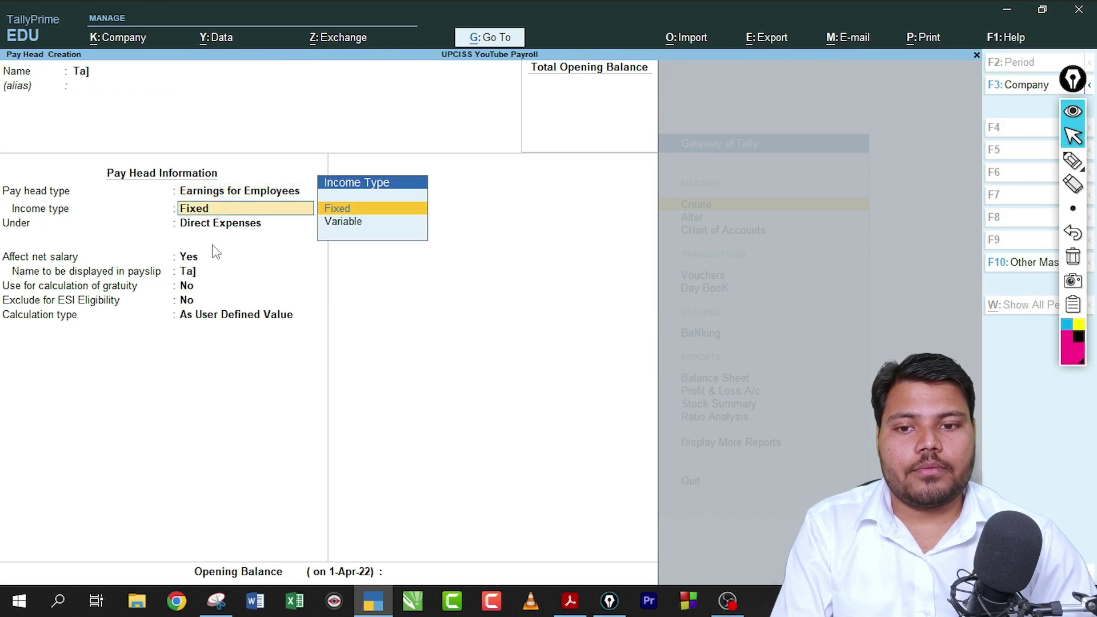
{"action": "key", "text": "Return"}
{"action": "type", "text": "Ind"}
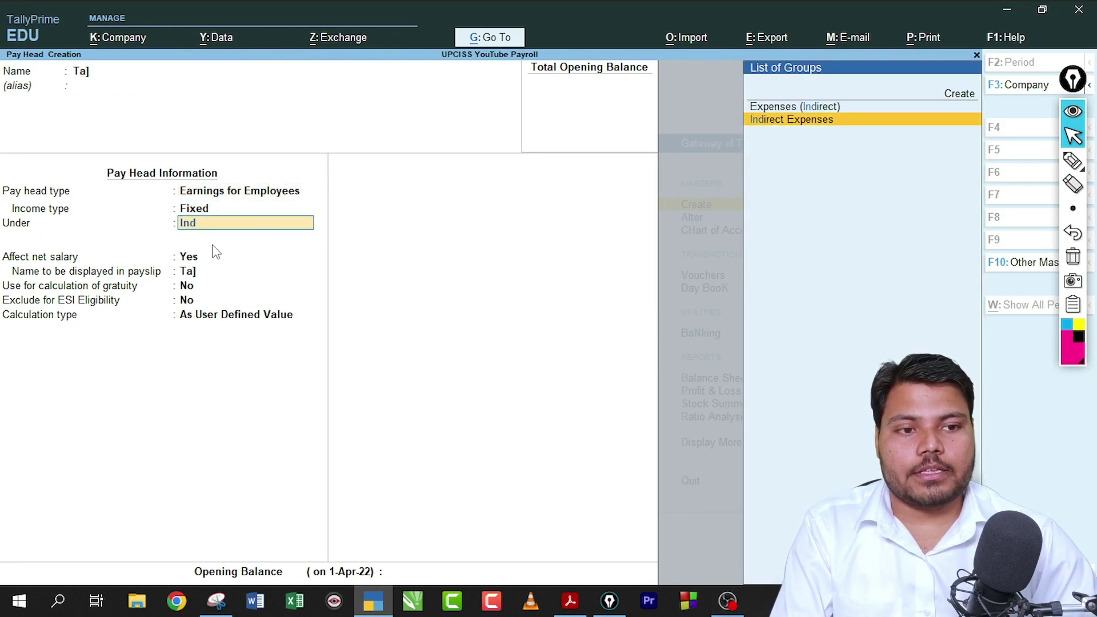
{"action": "key", "text": "Return"}
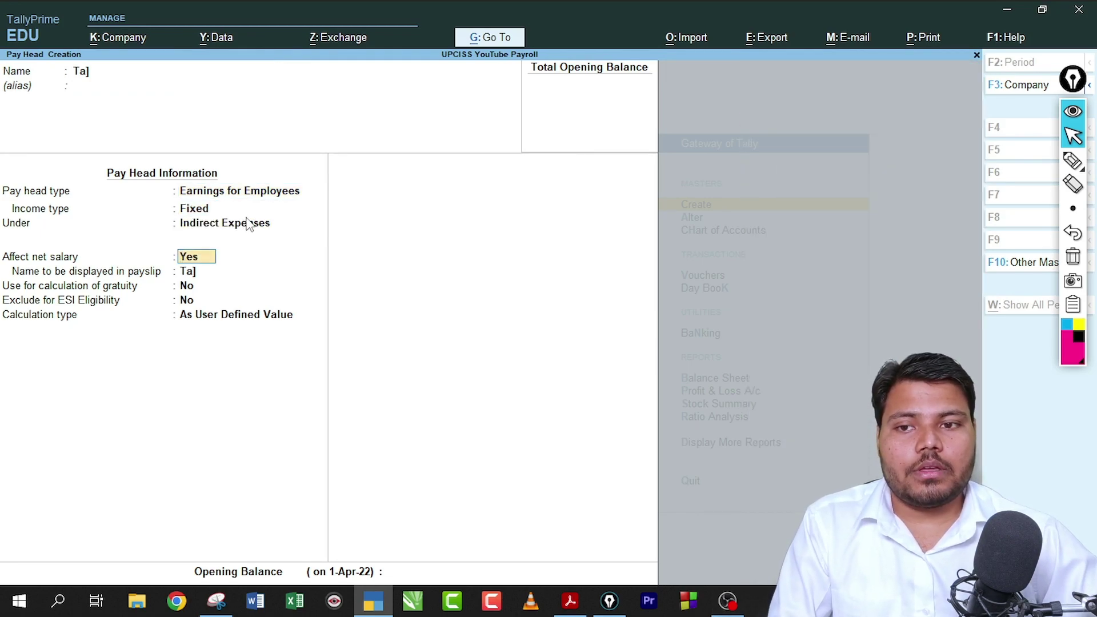
Correct the pay head's name to TA and keep its pay head type, Fixed income type and Indirect Expenses group.
{"action": "key", "text": "BackSpace"}
{"action": "key", "text": "BackSpace"}
{"action": "key", "text": "BackSpace"}
{"action": "key", "text": "BackSpace"}
{"action": "key", "text": "BackSpace"}
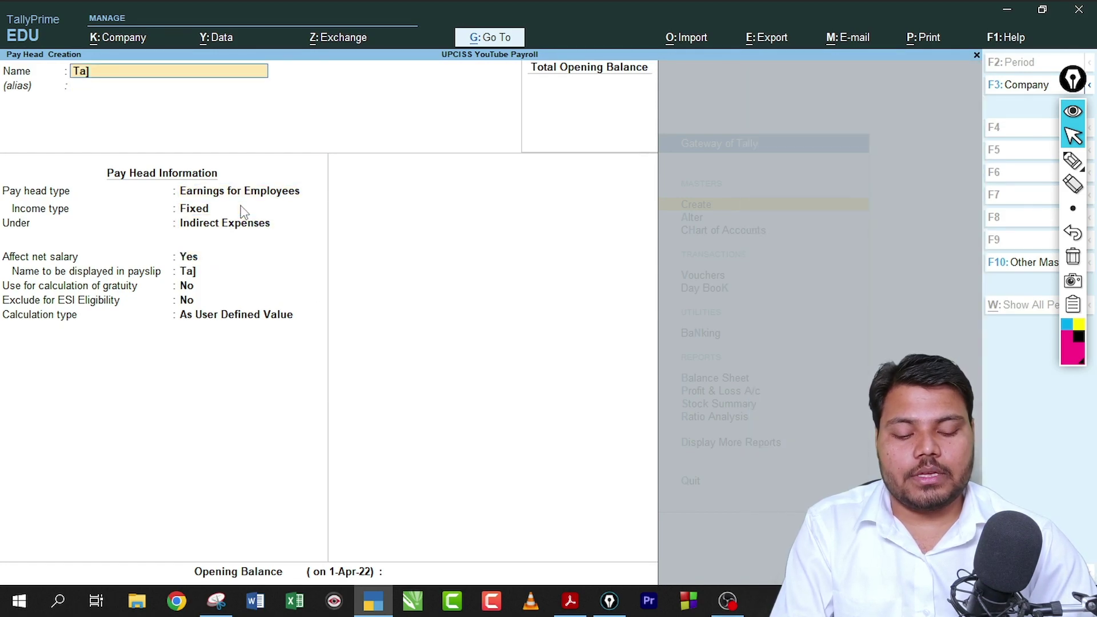
{"action": "key", "text": "Return"}
{"action": "key", "text": "Return"}
{"action": "key", "text": "Return"}
{"action": "key", "text": "Return"}
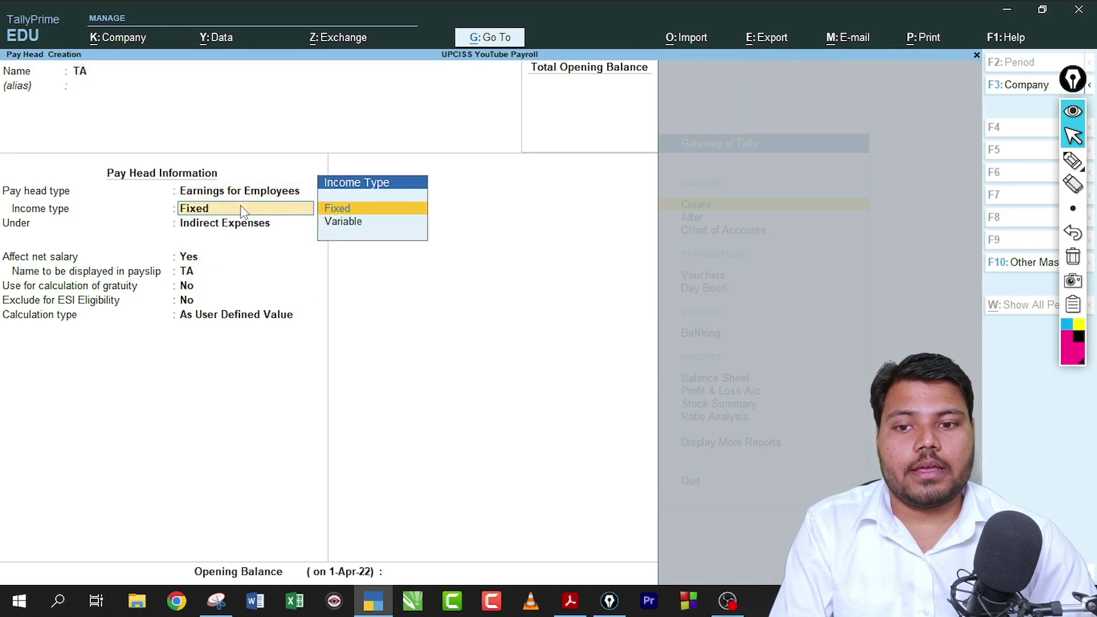
{"action": "key", "text": "Return"}
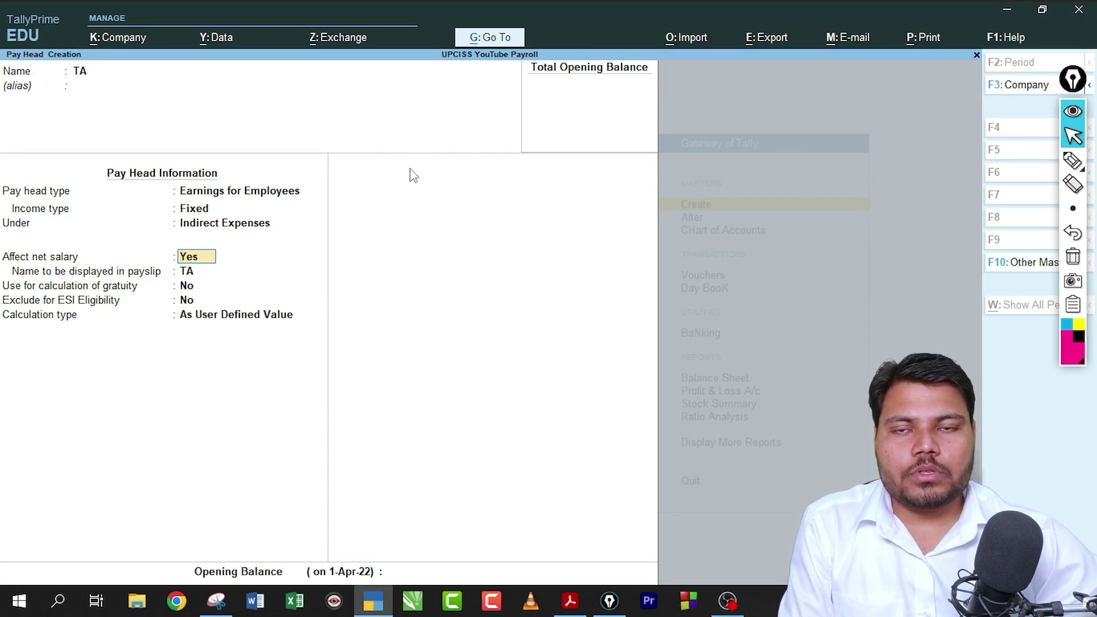
Switch to Snipping Tool, handwrite 15000 with an arrow to Basic Pay, and mark the pay heads from Overtime to HRA.
{"action": "left_click", "coordinate": [217, 600]}
{"action": "left_click", "coordinate": [1073, 161]}
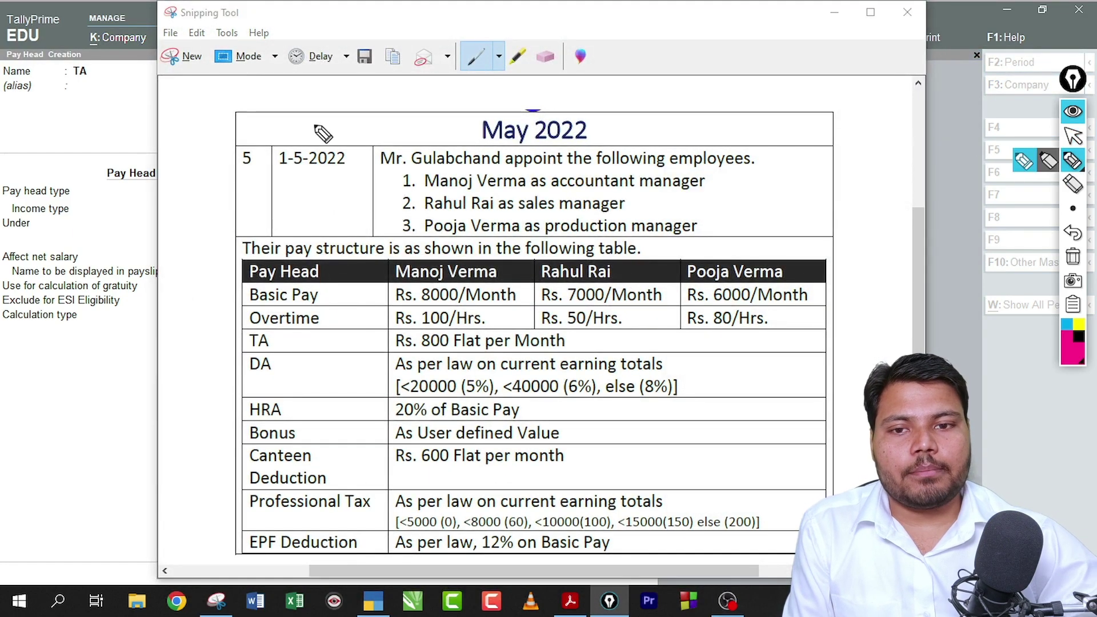
{"action": "left_click_drag", "start_coordinate": [265, 71], "coordinate": [265, 97]}
{"action": "mouse_move", "coordinate": [296, 68]}
{"action": "left_mouse_down"}
{"action": "mouse_move", "coordinate": [284, 98]}
{"action": "mouse_move", "coordinate": [378, 56]}
{"action": "left_mouse_up"}
{"action": "mouse_move", "coordinate": [270, 98]}
{"action": "left_mouse_down"}
{"action": "mouse_move", "coordinate": [268, 252]}
{"action": "mouse_move", "coordinate": [227, 269]}
{"action": "left_mouse_up"}
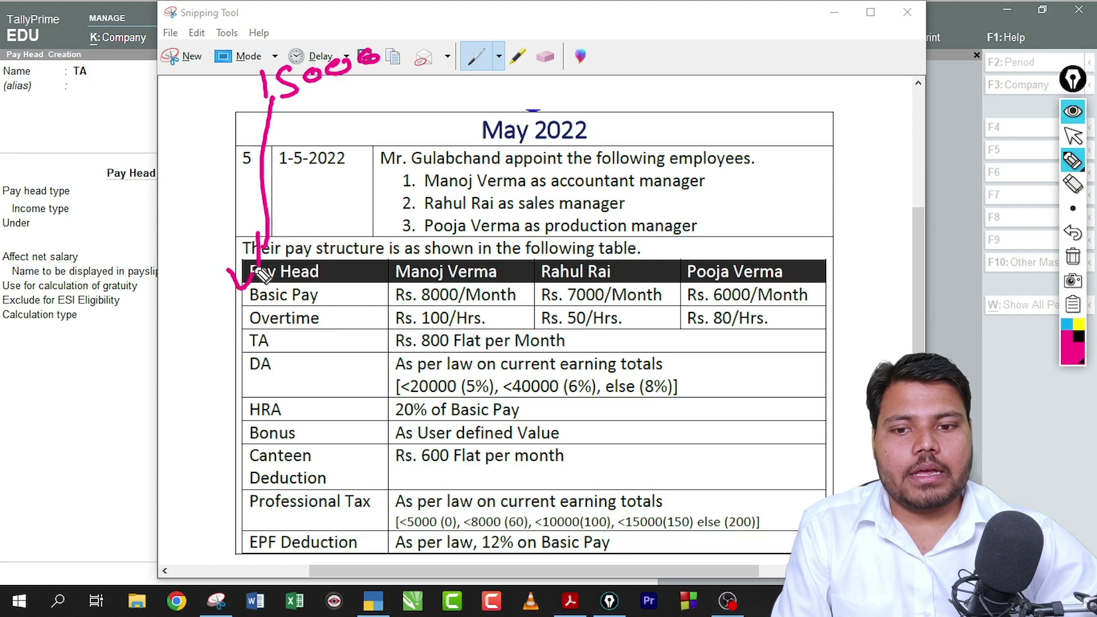
{"action": "left_click_drag", "start_coordinate": [229, 323], "coordinate": [252, 314]}
{"action": "mouse_move", "coordinate": [251, 349]}
{"action": "left_mouse_down"}
{"action": "mouse_move", "coordinate": [239, 374]}
{"action": "mouse_move", "coordinate": [249, 399]}
{"action": "left_mouse_up"}
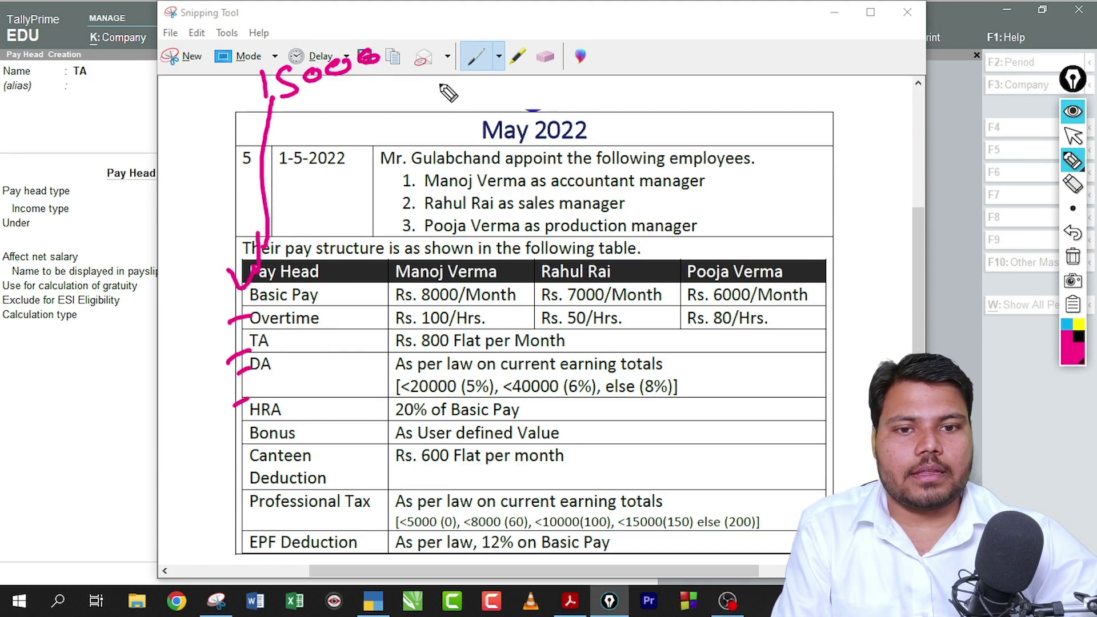
Handwrite a circled 20000 with an outgoing arrow above the pay structure table, and clear all the marks.
{"action": "mouse_move", "coordinate": [440, 81]}
{"action": "left_mouse_down"}
{"action": "mouse_move", "coordinate": [457, 105]}
{"action": "mouse_move", "coordinate": [482, 80]}
{"action": "left_mouse_up"}
{"action": "mouse_move", "coordinate": [513, 71]}
{"action": "left_mouse_down"}
{"action": "mouse_move", "coordinate": [517, 85]}
{"action": "mouse_move", "coordinate": [515, 71]}
{"action": "left_mouse_up"}
{"action": "mouse_move", "coordinate": [544, 67]}
{"action": "left_mouse_down"}
{"action": "mouse_move", "coordinate": [579, 67]}
{"action": "mouse_move", "coordinate": [575, 57]}
{"action": "left_mouse_up"}
{"action": "mouse_move", "coordinate": [620, 42]}
{"action": "left_mouse_down"}
{"action": "mouse_move", "coordinate": [421, 142]}
{"action": "mouse_move", "coordinate": [540, 37]}
{"action": "left_mouse_up"}
{"action": "mouse_move", "coordinate": [628, 84]}
{"action": "left_mouse_down"}
{"action": "mouse_move", "coordinate": [681, 86]}
{"action": "mouse_move", "coordinate": [658, 97]}
{"action": "left_mouse_up"}
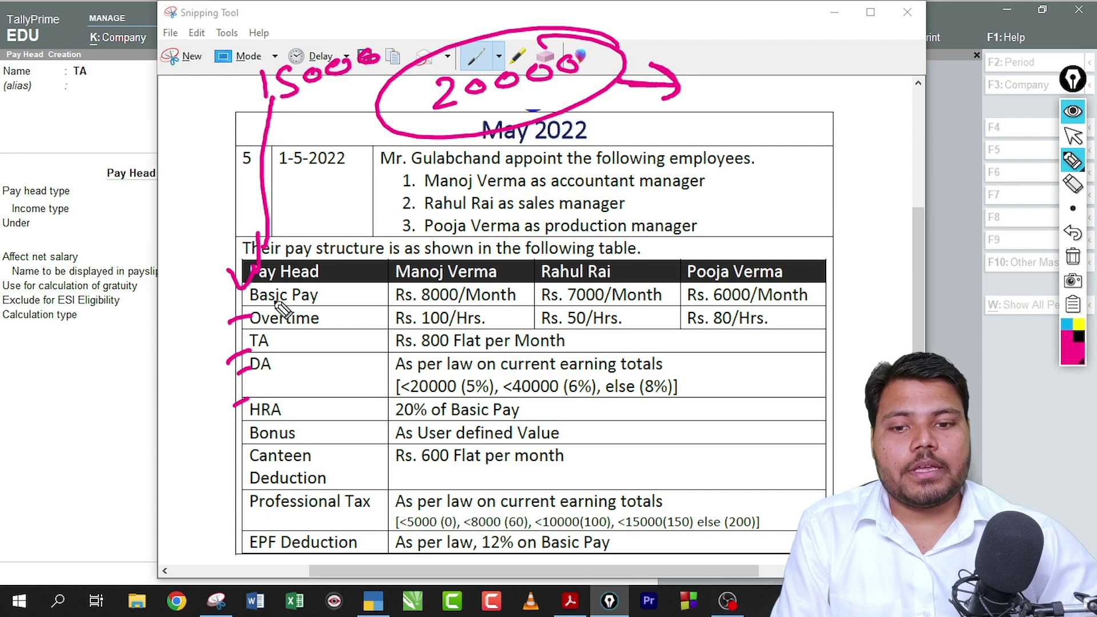
{"action": "left_click", "coordinate": [1073, 257]}
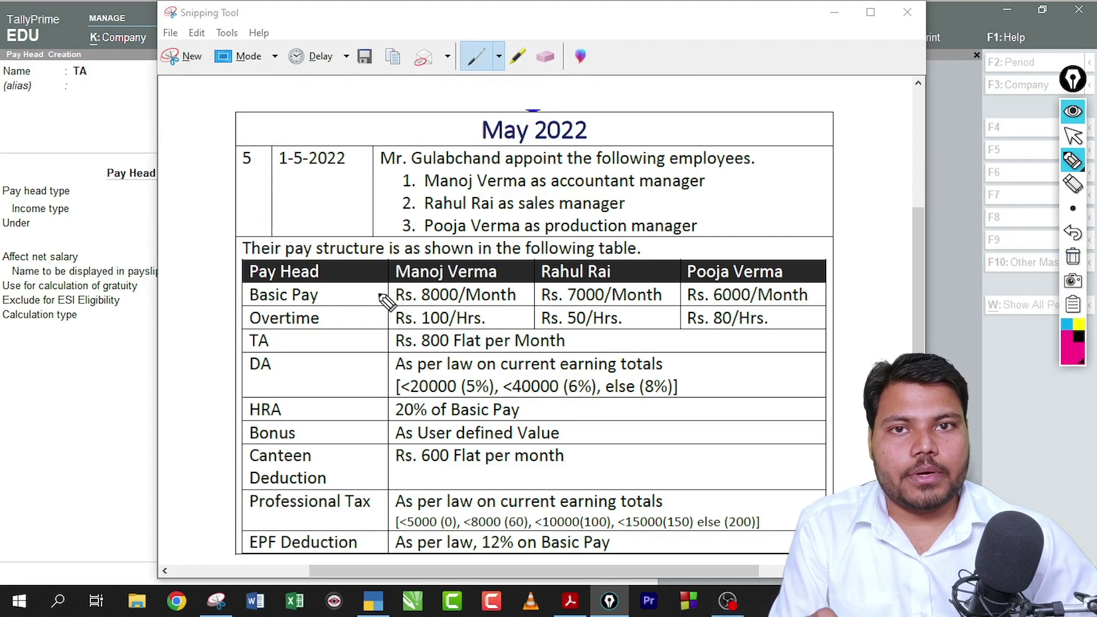
Circle Basic Pay with arrows up to the date and mark the Overtime, TA, DA and HRA rows.
{"action": "mouse_move", "coordinate": [251, 307]}
{"action": "left_mouse_down"}
{"action": "mouse_move", "coordinate": [297, 313]}
{"action": "mouse_move", "coordinate": [238, 311]}
{"action": "mouse_move", "coordinate": [252, 316]}
{"action": "mouse_move", "coordinate": [215, 264]}
{"action": "mouse_move", "coordinate": [292, 152]}
{"action": "mouse_move", "coordinate": [314, 179]}
{"action": "left_mouse_up"}
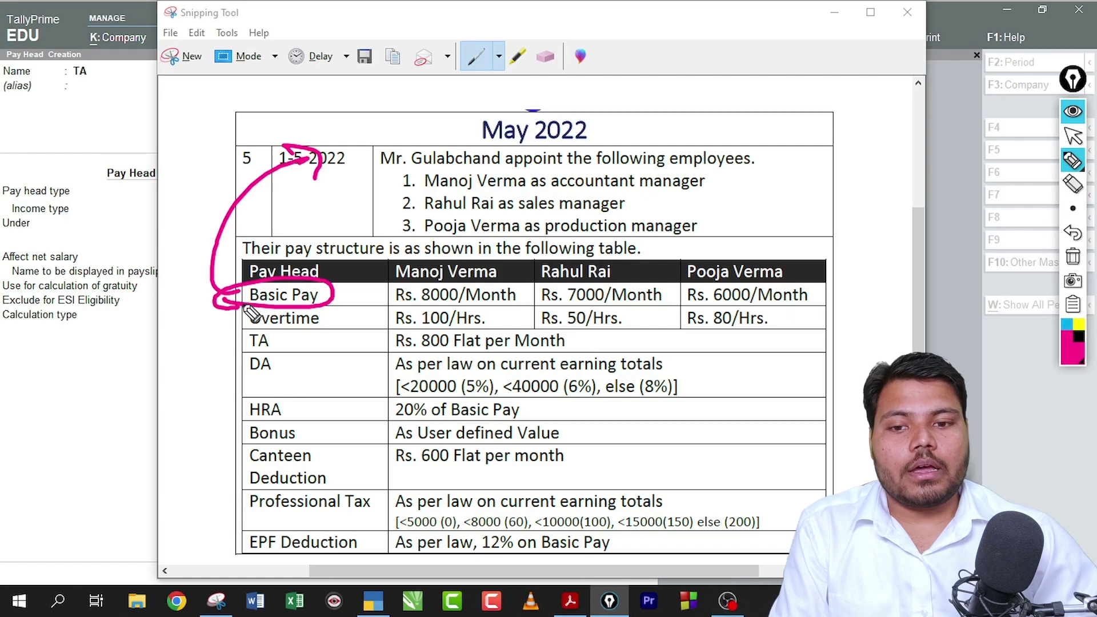
{"action": "left_click_drag", "start_coordinate": [254, 312], "coordinate": [332, 306]}
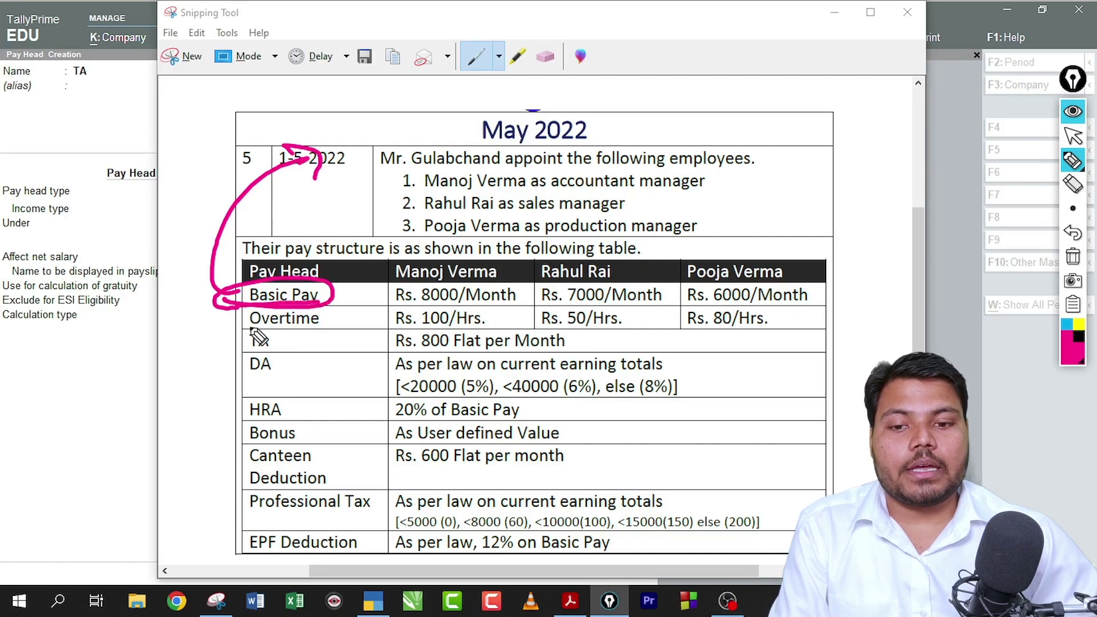
{"action": "mouse_move", "coordinate": [233, 324]}
{"action": "left_mouse_down"}
{"action": "mouse_move", "coordinate": [264, 319]}
{"action": "mouse_move", "coordinate": [260, 336]}
{"action": "left_mouse_up"}
{"action": "left_click_drag", "start_coordinate": [231, 370], "coordinate": [258, 359]}
{"action": "left_click_drag", "start_coordinate": [231, 403], "coordinate": [255, 396]}
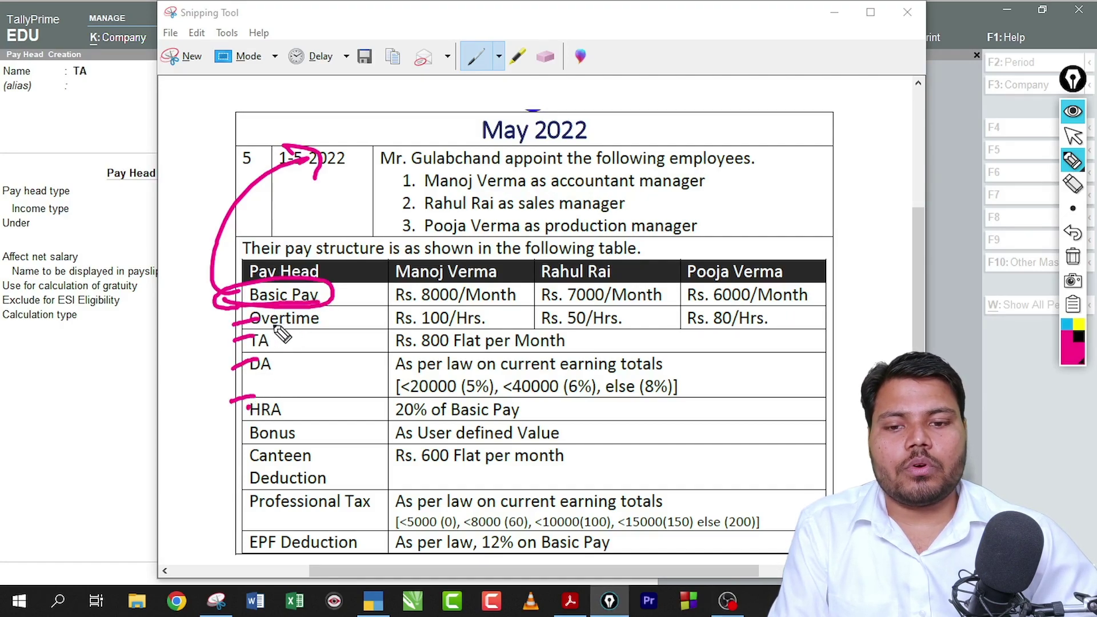
{"action": "mouse_move", "coordinate": [276, 329]}
{"action": "left_mouse_down"}
{"action": "mouse_move", "coordinate": [334, 322]}
{"action": "mouse_move", "coordinate": [264, 334]}
{"action": "left_mouse_up"}
{"action": "left_click_drag", "start_coordinate": [228, 373], "coordinate": [260, 360]}
{"action": "left_click_drag", "start_coordinate": [221, 412], "coordinate": [260, 398]}
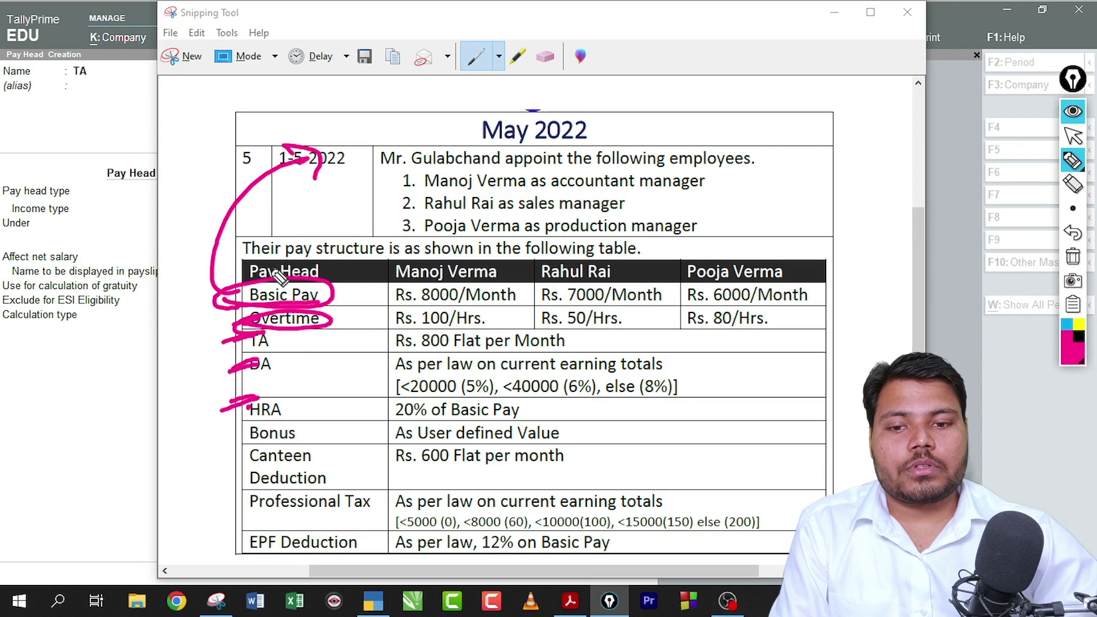
{"action": "mouse_move", "coordinate": [232, 294]}
{"action": "left_mouse_down"}
{"action": "mouse_move", "coordinate": [306, 157]}
{"action": "mouse_move", "coordinate": [317, 185]}
{"action": "left_mouse_up"}
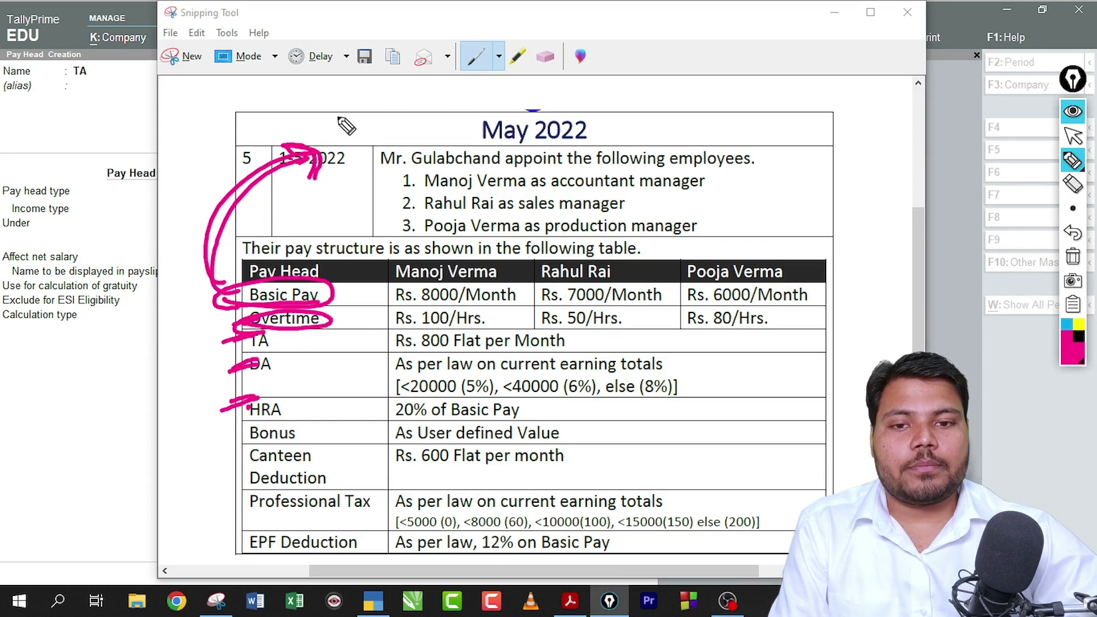
Handwrite 20000 with an arrow above the pay structure table, and clear all the marks.
{"action": "mouse_move", "coordinate": [335, 91]}
{"action": "left_mouse_down"}
{"action": "mouse_move", "coordinate": [359, 113]}
{"action": "mouse_move", "coordinate": [382, 84]}
{"action": "left_mouse_up"}
{"action": "left_click_drag", "start_coordinate": [423, 68], "coordinate": [426, 85]}
{"action": "mouse_move", "coordinate": [453, 63]}
{"action": "left_mouse_down"}
{"action": "mouse_move", "coordinate": [543, 36]}
{"action": "mouse_move", "coordinate": [563, 54]}
{"action": "mouse_move", "coordinate": [547, 57]}
{"action": "mouse_move", "coordinate": [565, 65]}
{"action": "left_mouse_up"}
{"action": "mouse_move", "coordinate": [477, 91]}
{"action": "left_mouse_down"}
{"action": "mouse_move", "coordinate": [565, 93]}
{"action": "mouse_move", "coordinate": [569, 106]}
{"action": "left_mouse_up"}
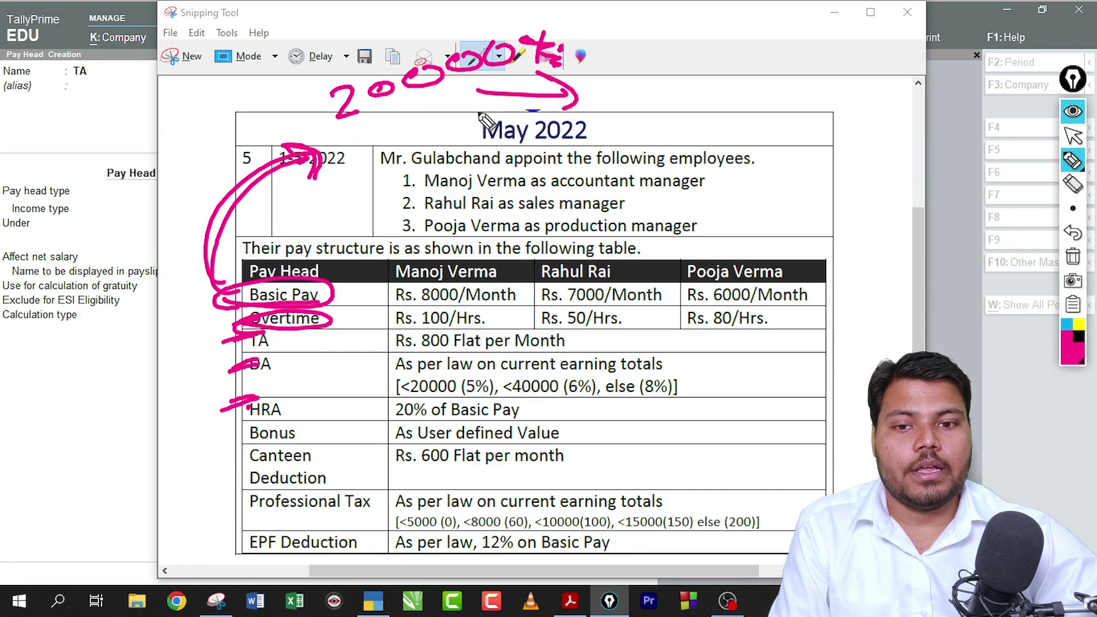
{"action": "key", "text": "ctrl+shift+c"}
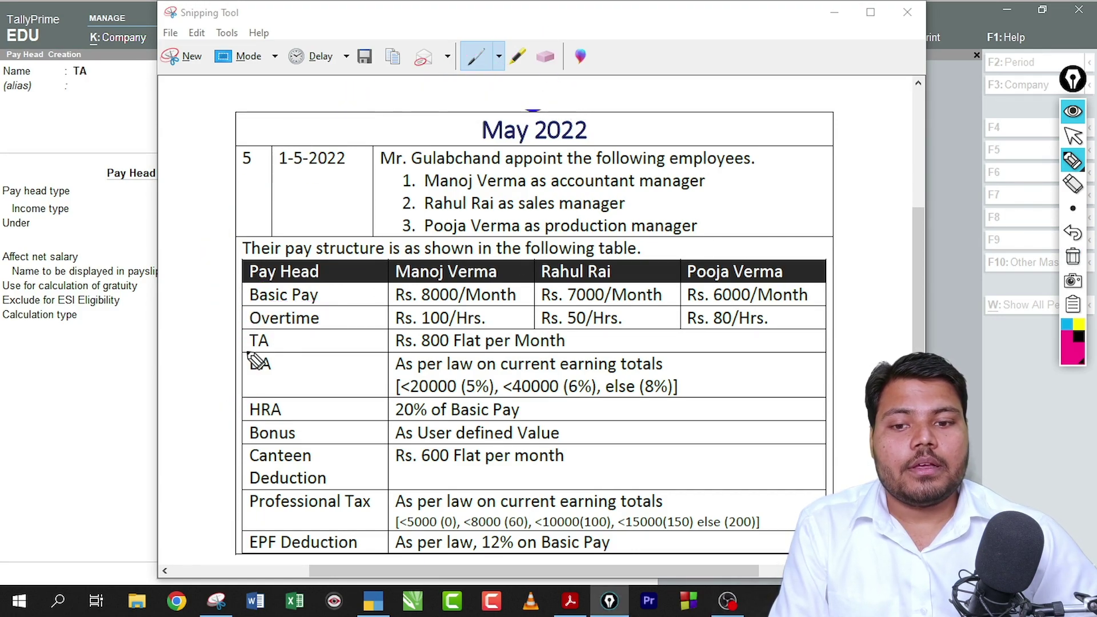
Mark the TA, DA and HRA rows and circle Basic Pay with an arrow pointing up to the employee list.
{"action": "mouse_move", "coordinate": [215, 343]}
{"action": "left_mouse_down"}
{"action": "mouse_move", "coordinate": [247, 339]}
{"action": "mouse_move", "coordinate": [240, 363]}
{"action": "left_mouse_up"}
{"action": "left_click_drag", "start_coordinate": [212, 408], "coordinate": [251, 403]}
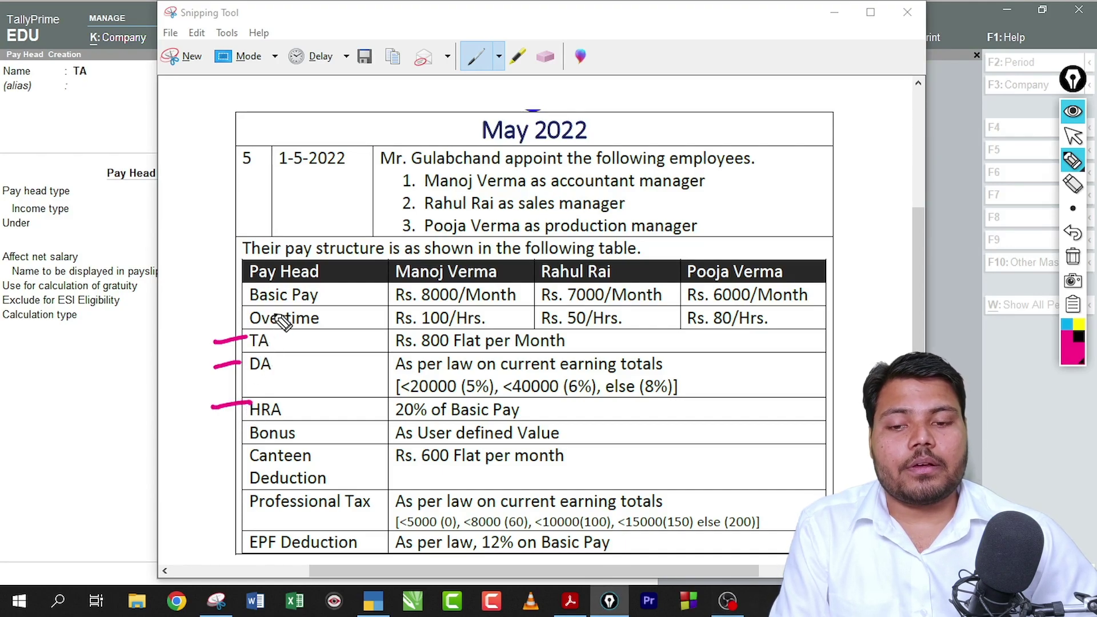
{"action": "mouse_move", "coordinate": [261, 312]}
{"action": "left_mouse_down"}
{"action": "mouse_move", "coordinate": [348, 306]}
{"action": "mouse_move", "coordinate": [299, 286]}
{"action": "mouse_move", "coordinate": [366, 209]}
{"action": "mouse_move", "coordinate": [389, 239]}
{"action": "left_mouse_up"}
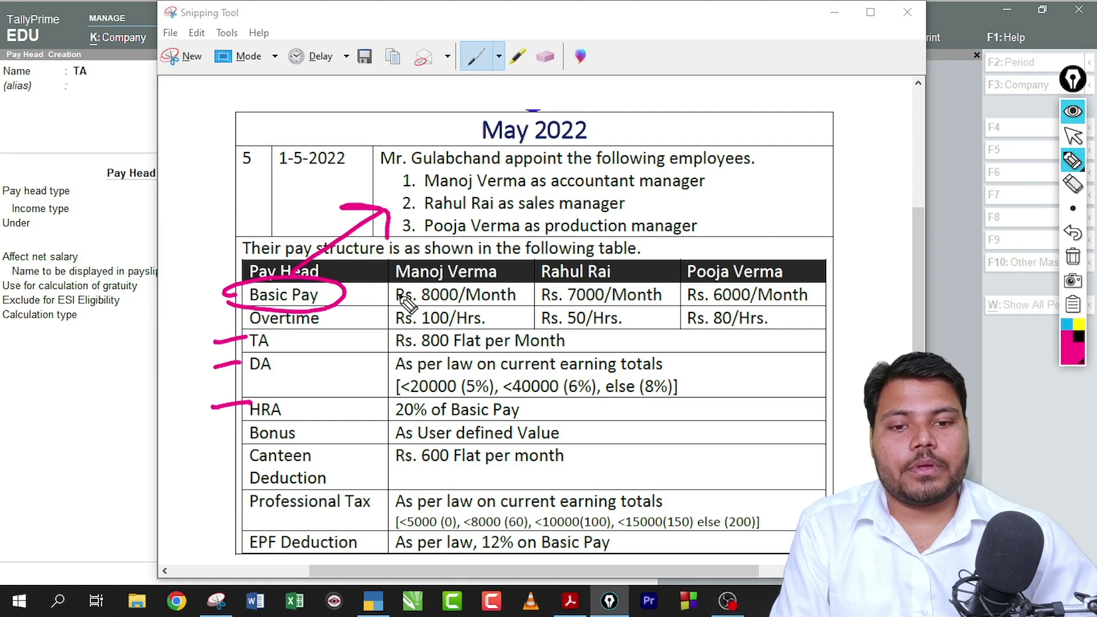
Underline the first employee's Basic Pay of Rs. 8000/Month, re-mark the TA, DA and HRA rows, and clear all the marks.
{"action": "left_click_drag", "start_coordinate": [400, 307], "coordinate": [509, 309]}
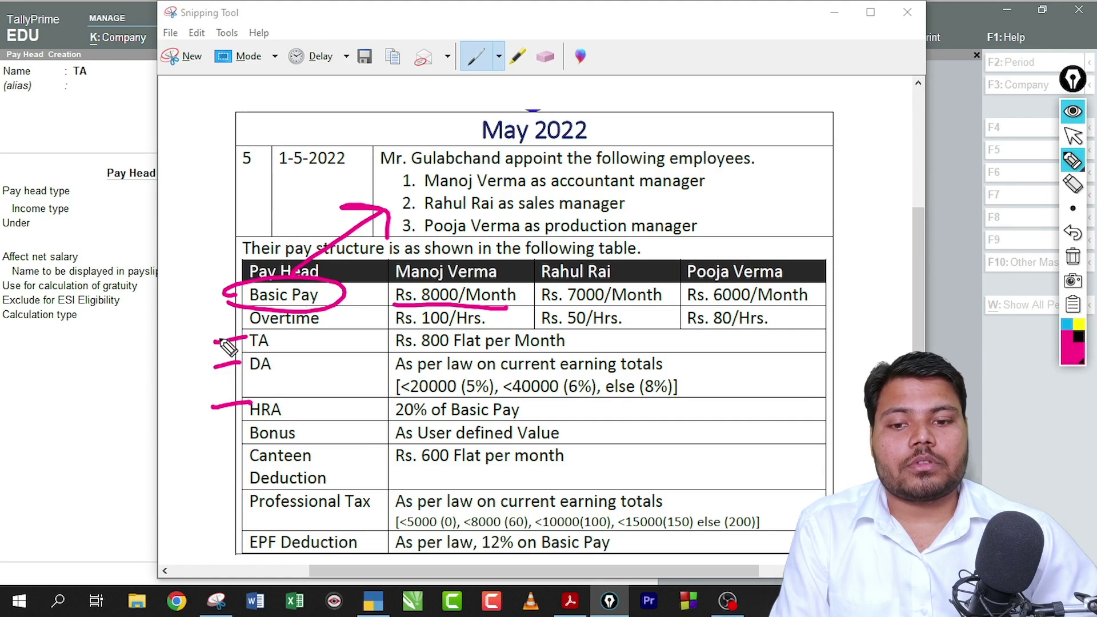
{"action": "mouse_move", "coordinate": [212, 343]}
{"action": "left_mouse_down"}
{"action": "mouse_move", "coordinate": [247, 337]}
{"action": "mouse_move", "coordinate": [240, 362]}
{"action": "left_mouse_up"}
{"action": "left_click_drag", "start_coordinate": [211, 409], "coordinate": [255, 404]}
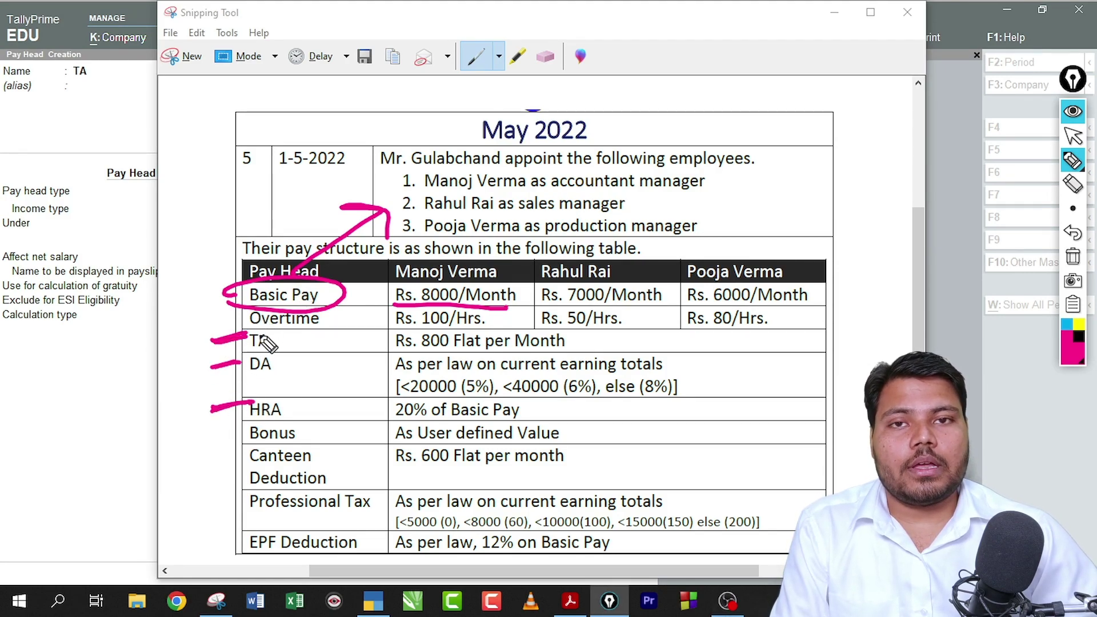
{"action": "left_click_drag", "start_coordinate": [212, 374], "coordinate": [239, 367]}
{"action": "left_click_drag", "start_coordinate": [213, 419], "coordinate": [253, 407]}
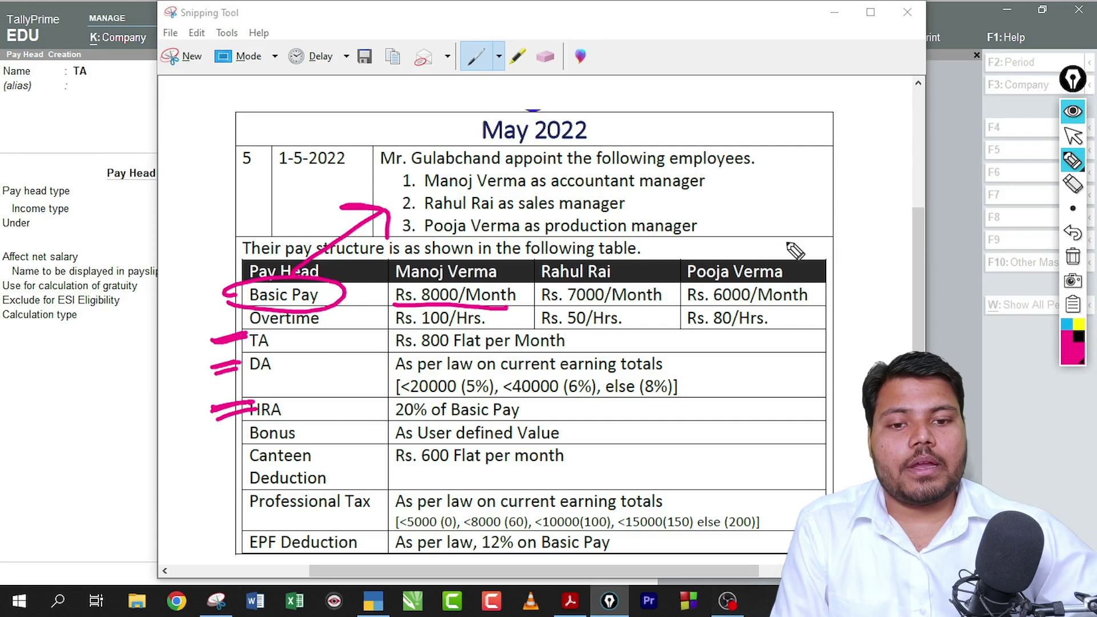
{"action": "left_click", "coordinate": [1073, 257]}
{"action": "left_click", "coordinate": [1073, 135]}
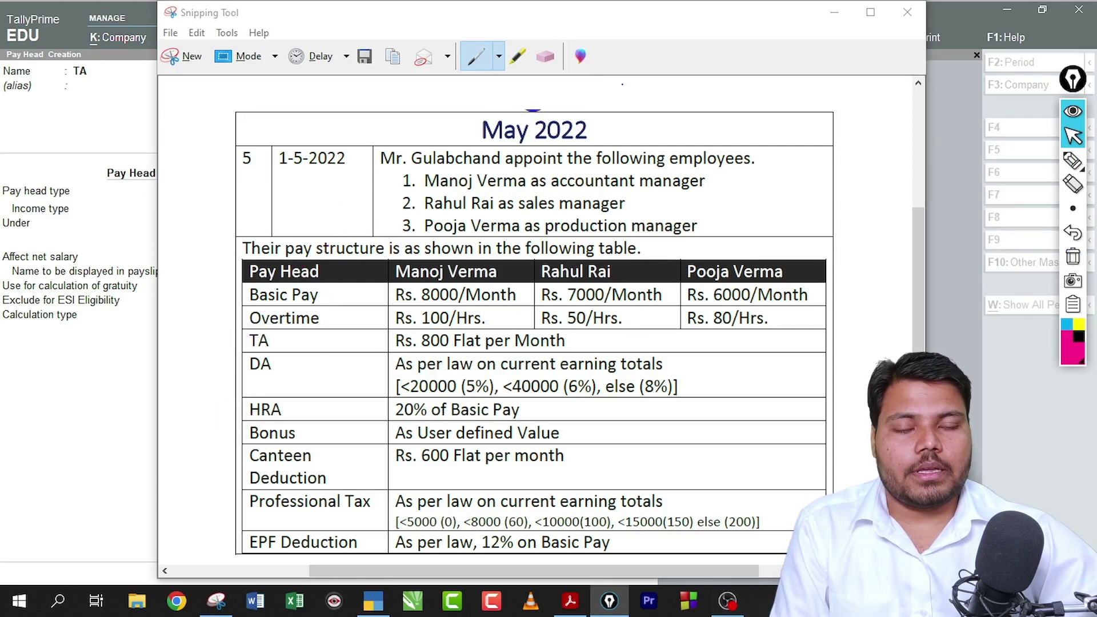
Underline the first employee's Basic Pay, Overtime, TA and DA entries, circle the pay head names, and clear these marks.
{"action": "left_click", "coordinate": [660, 27]}
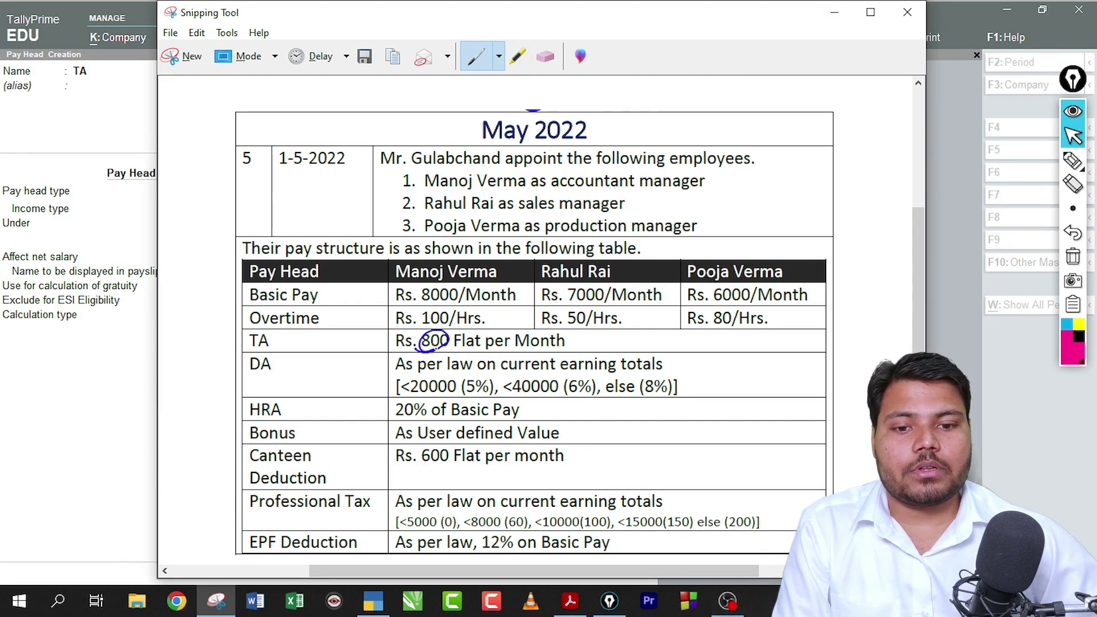
{"action": "left_click", "coordinate": [1074, 161]}
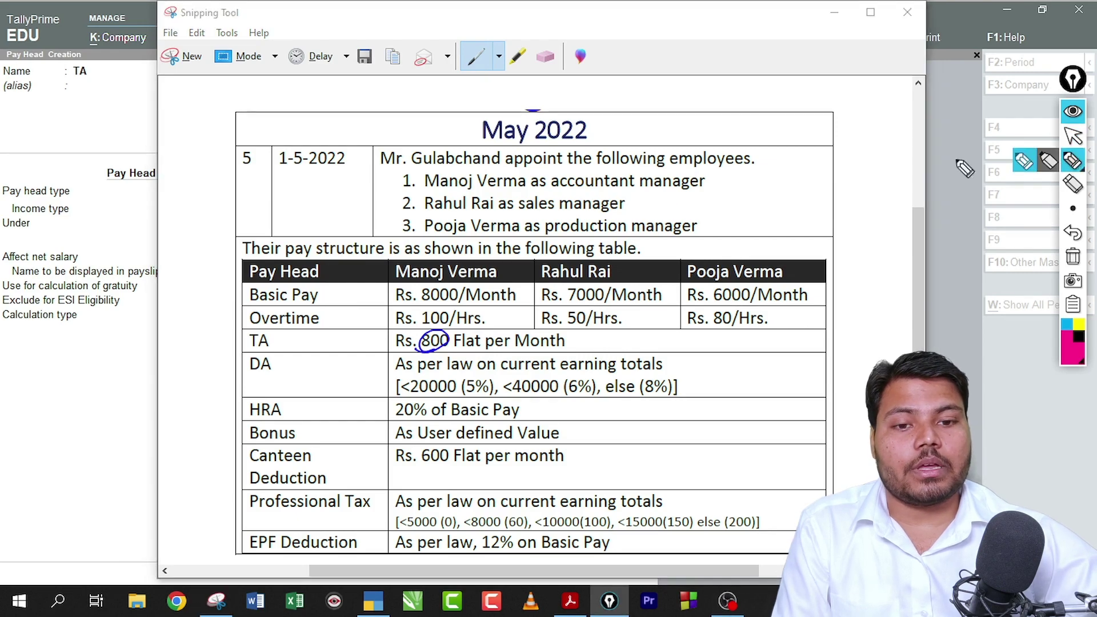
{"action": "left_click_drag", "start_coordinate": [423, 301], "coordinate": [473, 297]}
{"action": "left_click_drag", "start_coordinate": [428, 328], "coordinate": [475, 323]}
{"action": "left_click_drag", "start_coordinate": [423, 354], "coordinate": [463, 346]}
{"action": "left_click_drag", "start_coordinate": [432, 379], "coordinate": [472, 370]}
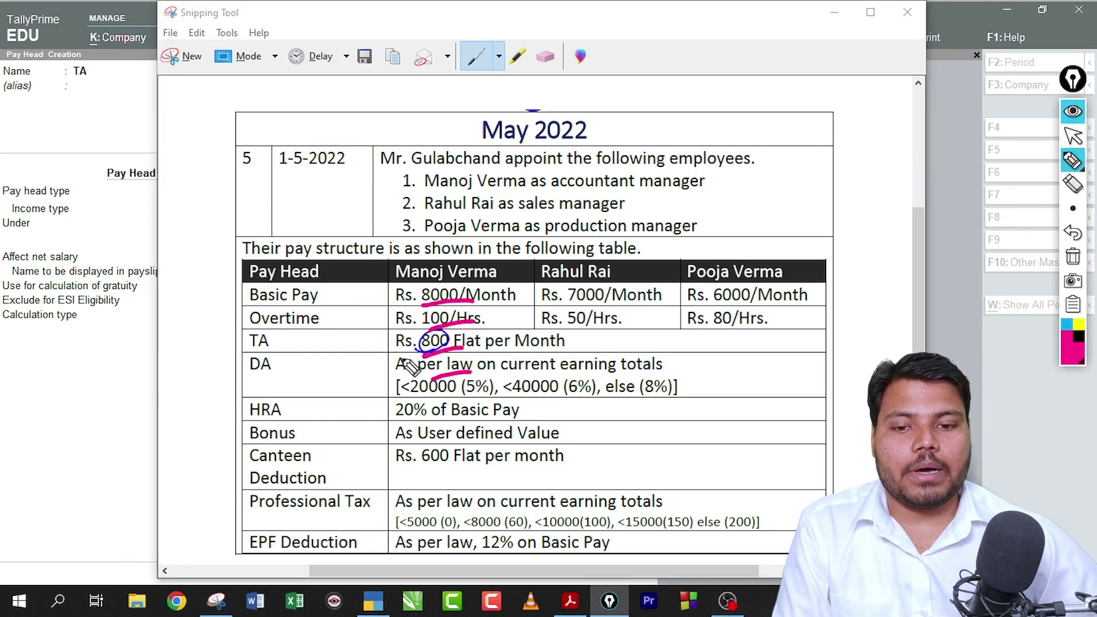
{"action": "mouse_move", "coordinate": [316, 280]}
{"action": "left_mouse_down"}
{"action": "mouse_move", "coordinate": [289, 503]}
{"action": "mouse_move", "coordinate": [312, 320]}
{"action": "left_mouse_up"}
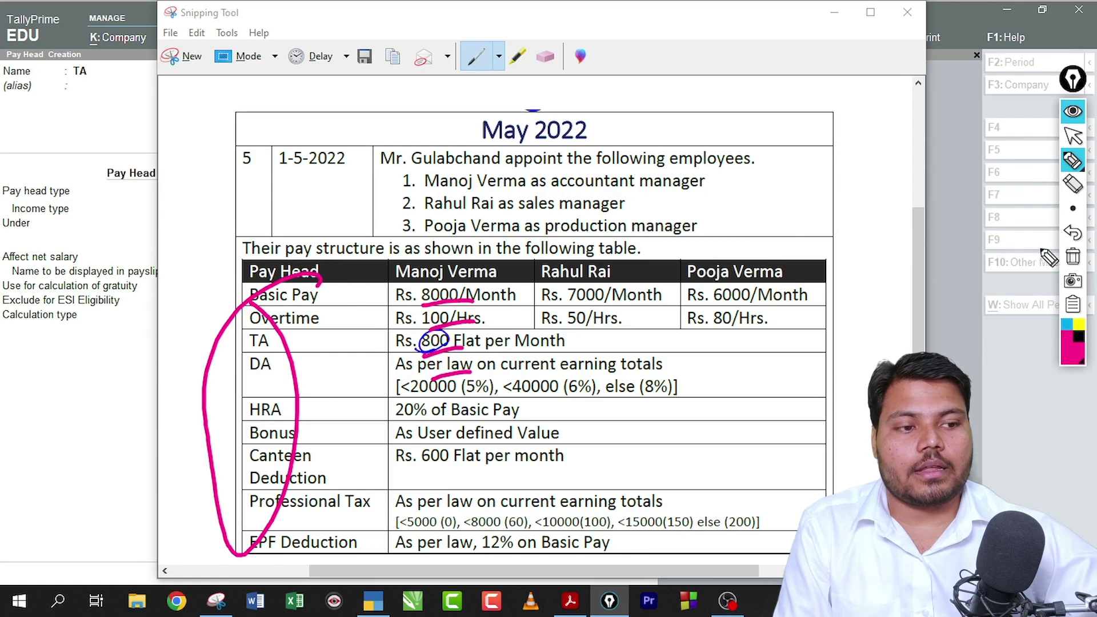
{"action": "left_click", "coordinate": [1073, 257]}
{"action": "left_click", "coordinate": [1073, 136]}
Switch to TallyPrime and set the TA pay head's calculation type to Flat Rate, keeping gratuity calculation and ESI exclusion at No.
{"action": "left_click", "coordinate": [834, 12]}
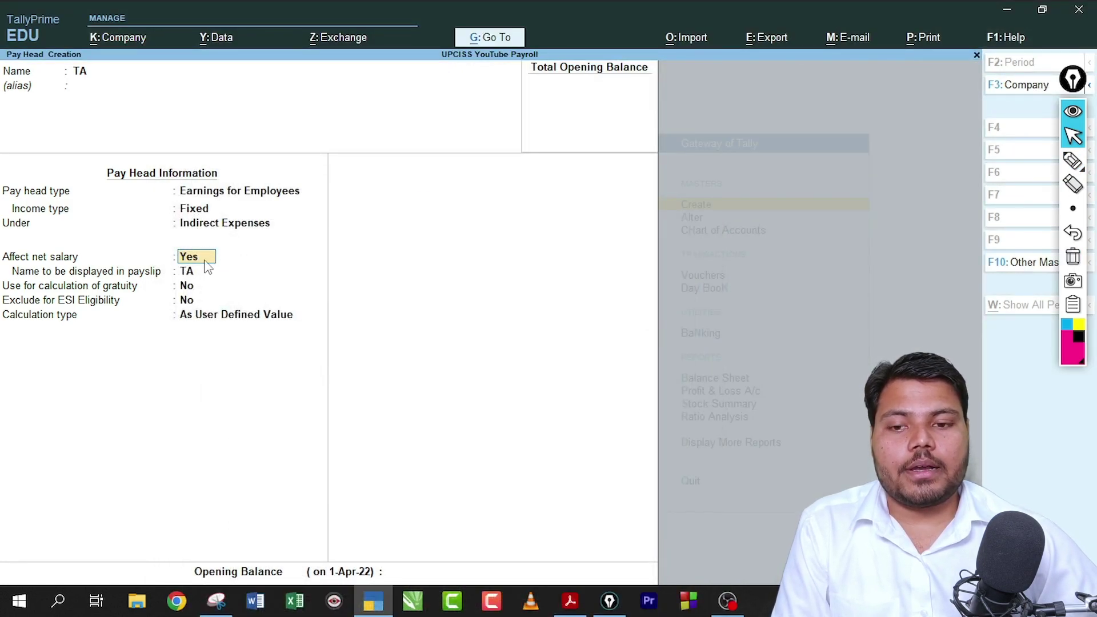
{"action": "key", "text": "Return"}
{"action": "key", "text": "Return"}
{"action": "key", "text": "Return"}
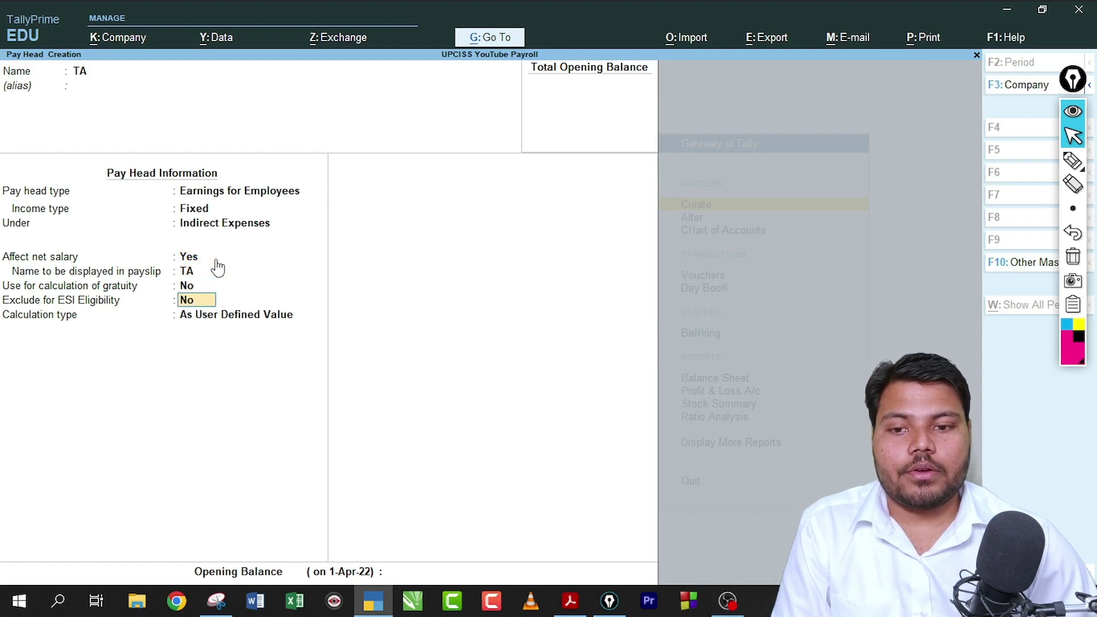
{"action": "key", "text": "Return"}
{"action": "key", "text": "Down"}
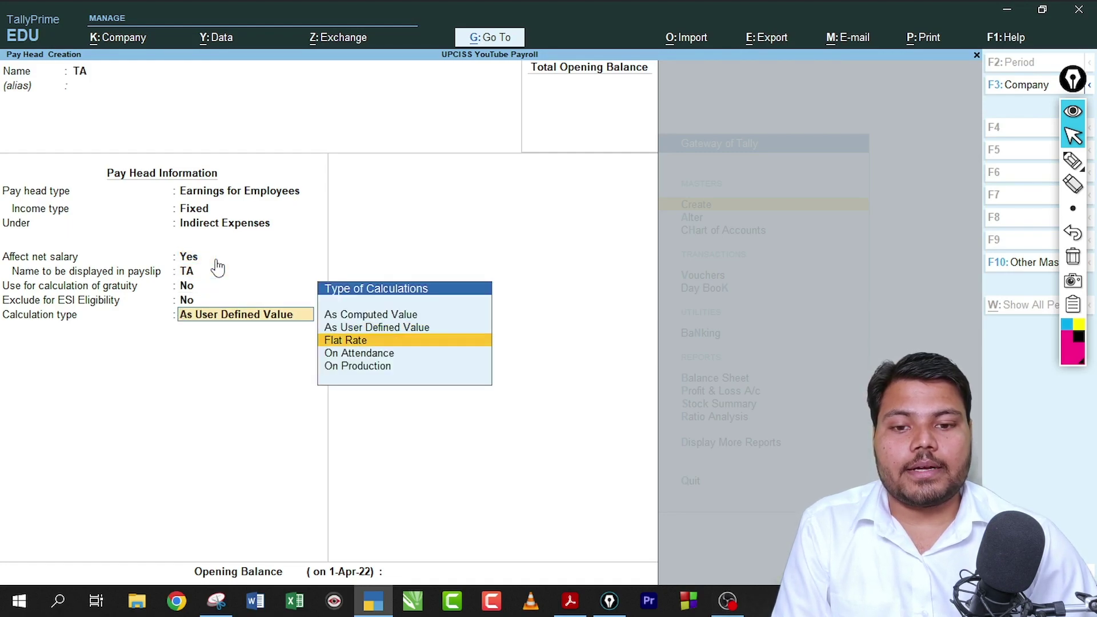
{"action": "key", "text": "Return"}
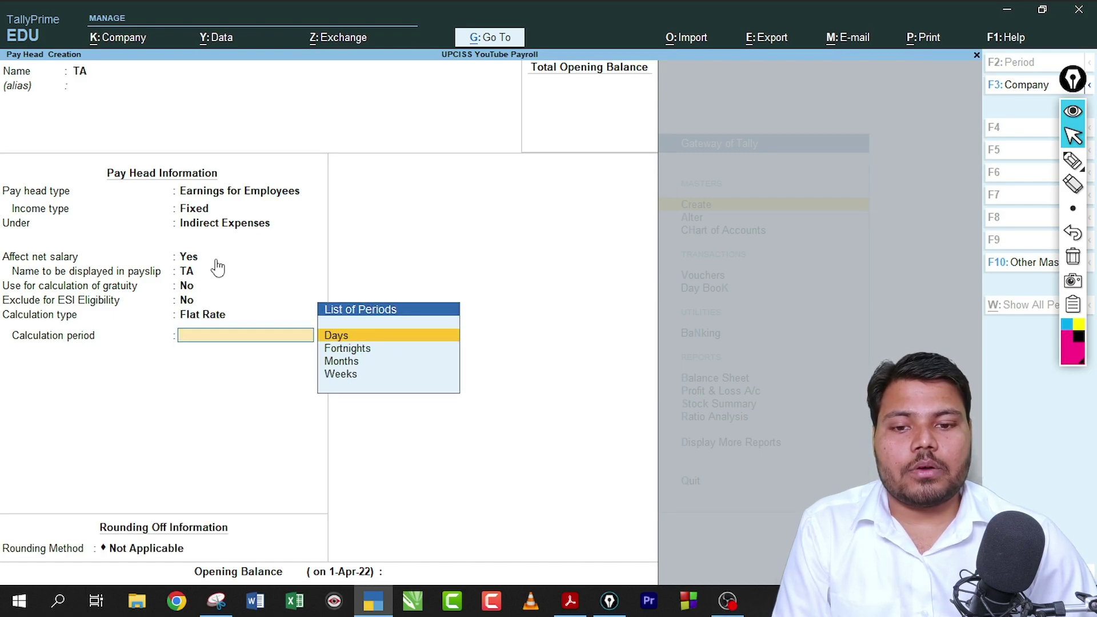
Set TA's calculation period to Months with rounding Not Applicable and no opening balance, and save the pay head.
{"action": "key", "text": "Down"}
{"action": "key", "text": "Down"}
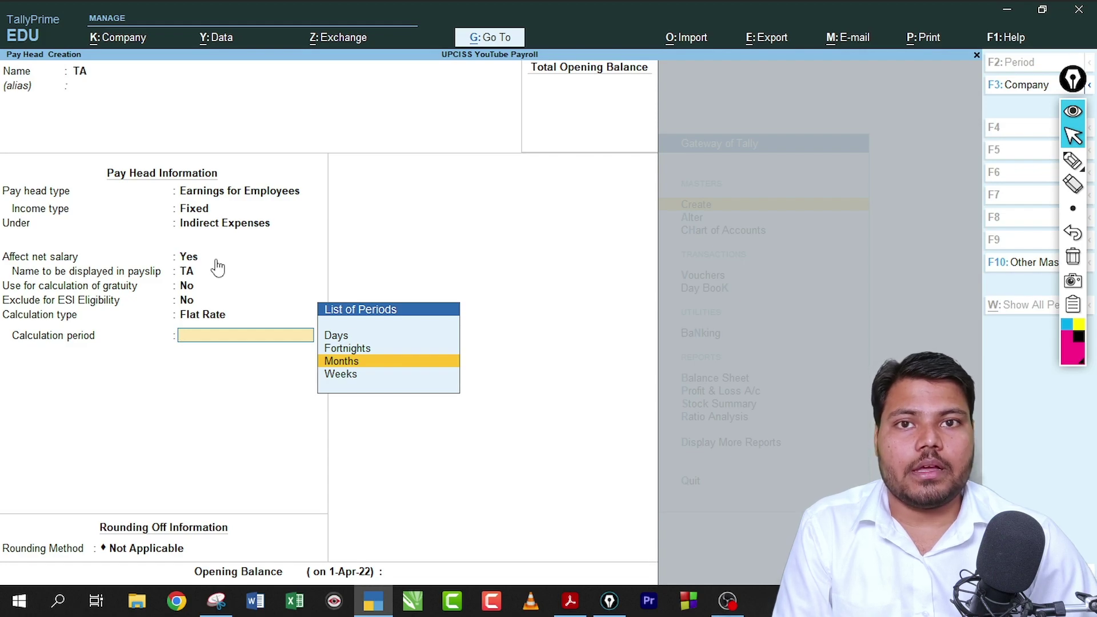
{"action": "key", "text": "Return"}
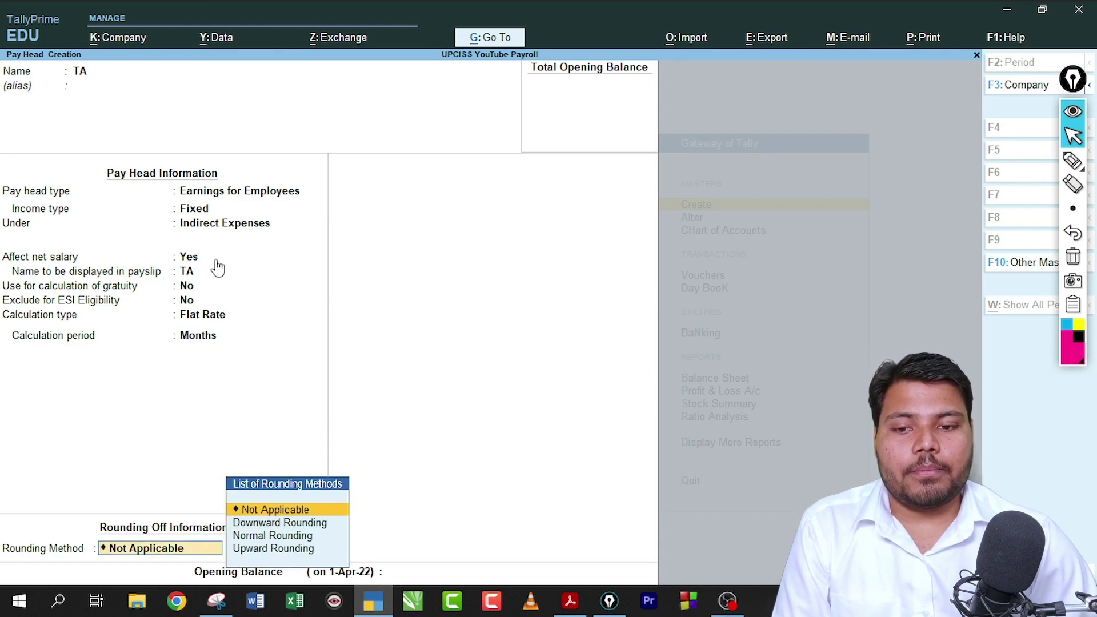
{"action": "key", "text": "Return"}
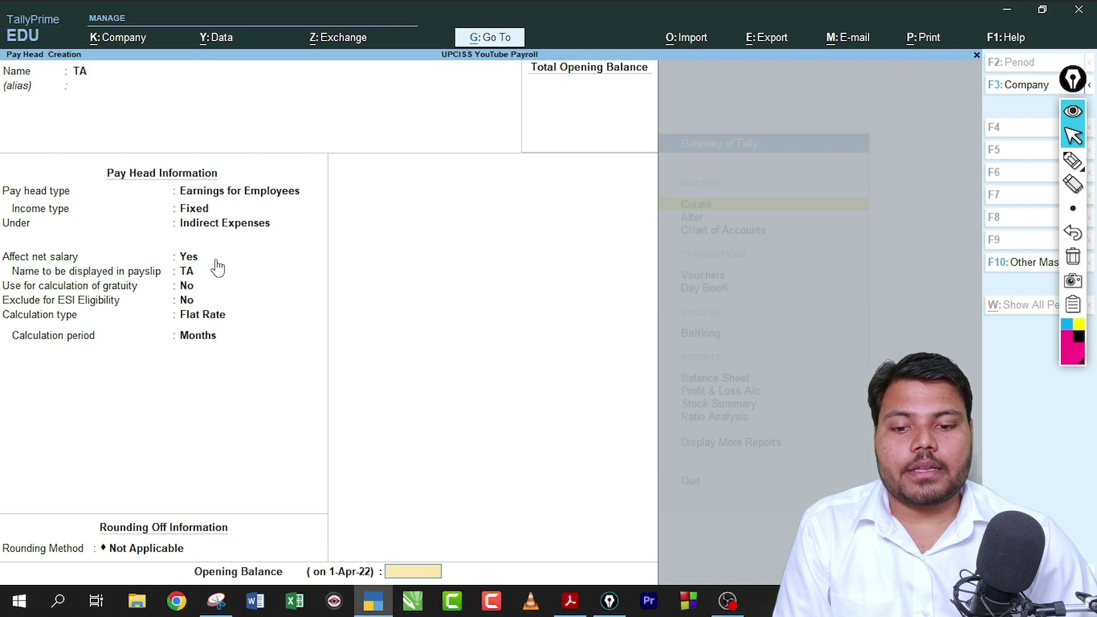
{"action": "key", "text": "Return"}
{"action": "key", "text": "Return"}
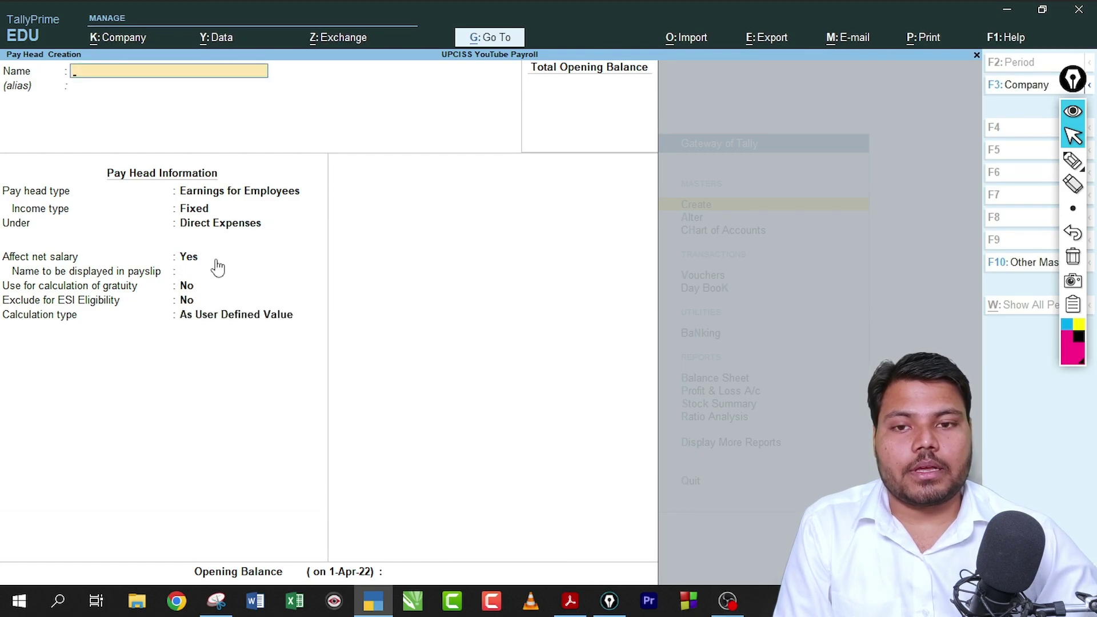
Switch to the pay structure table in Snipping Tool, underline the DA rule and its earnings slabs, and clear the marks.
{"action": "left_click", "coordinate": [215, 605]}
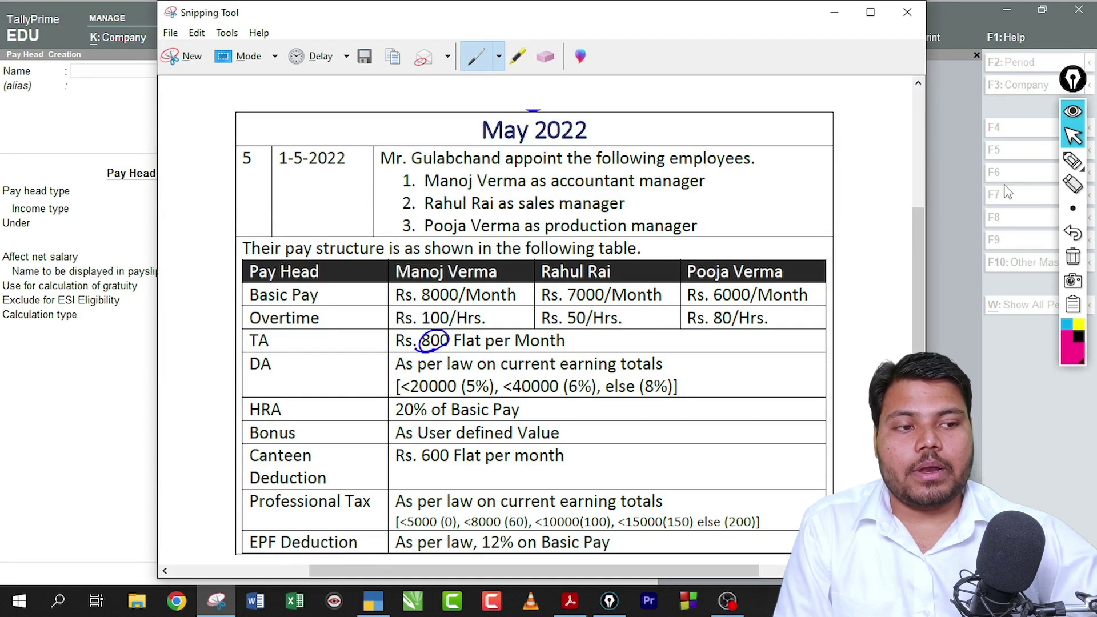
{"action": "left_click", "coordinate": [1074, 164]}
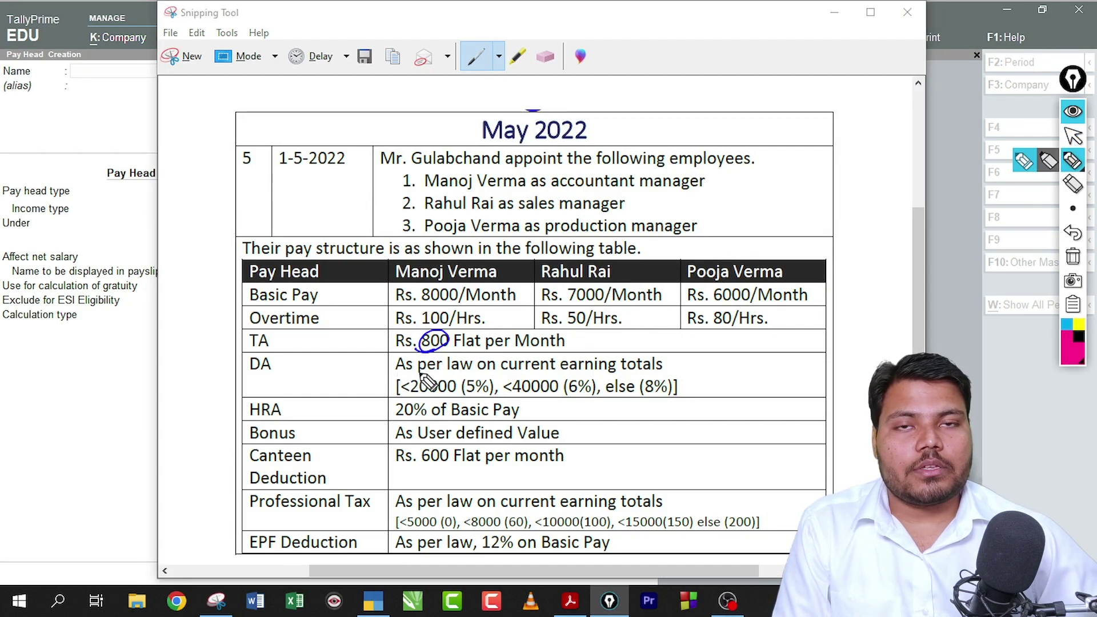
{"action": "left_click_drag", "start_coordinate": [412, 372], "coordinate": [560, 370]}
{"action": "left_click_drag", "start_coordinate": [445, 395], "coordinate": [559, 392]}
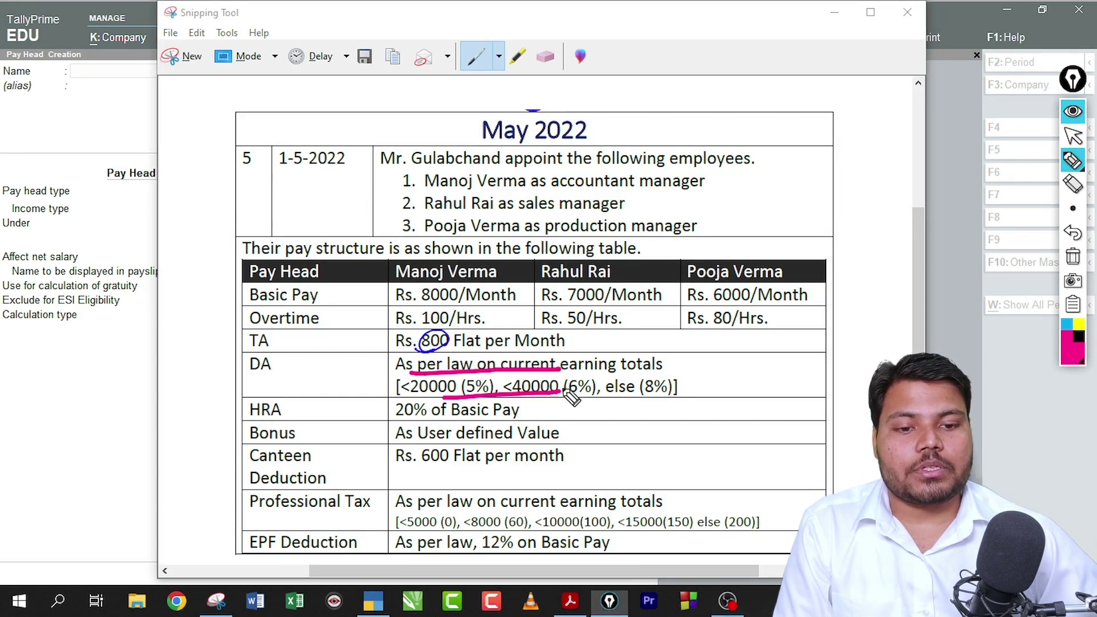
{"action": "left_click", "coordinate": [1075, 259]}
{"action": "left_click", "coordinate": [1073, 136]}
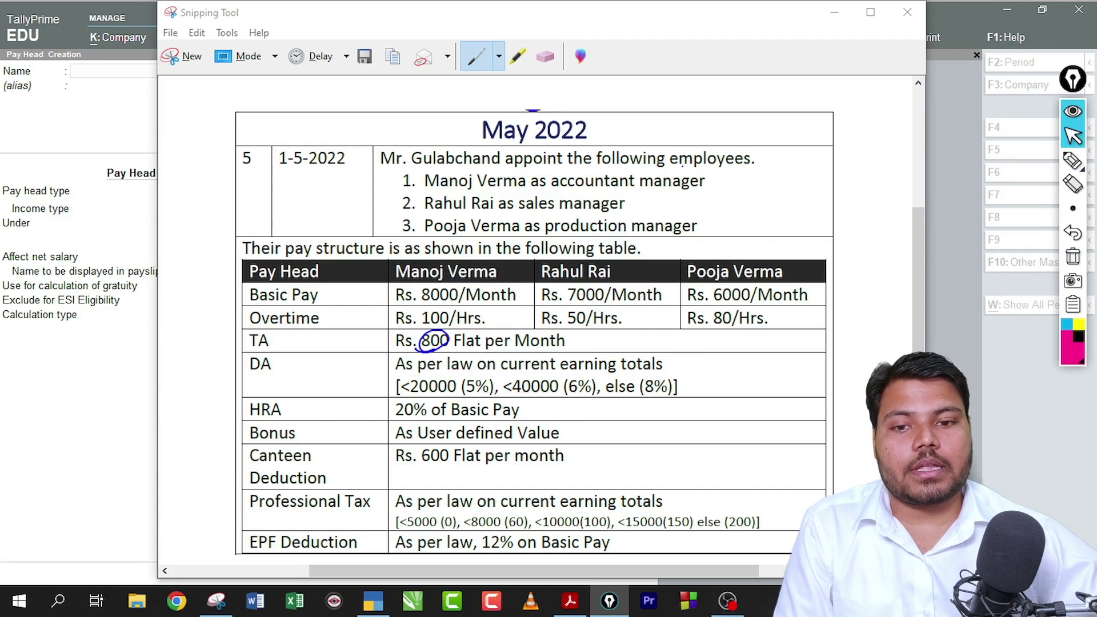
Switch to TallyPrime and enter a DA pay head as Earnings for Employees, income type Fixed, under Indirect Expenses, affecting net salary.
{"action": "left_click", "coordinate": [834, 13]}
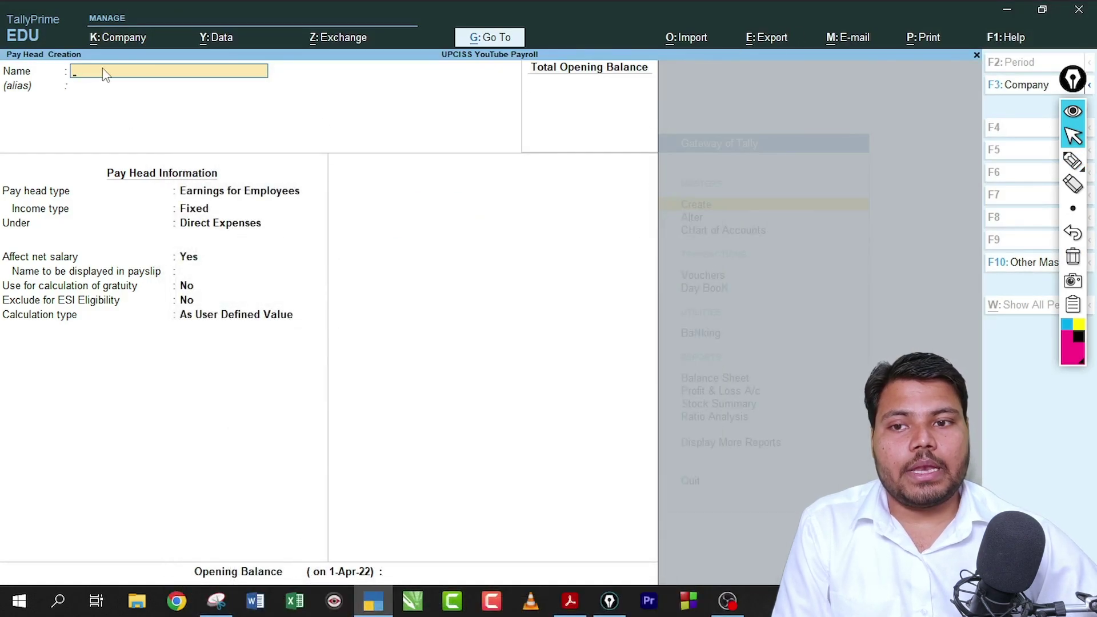
{"action": "type", "text": "DA"}
{"action": "key", "text": "Return"}
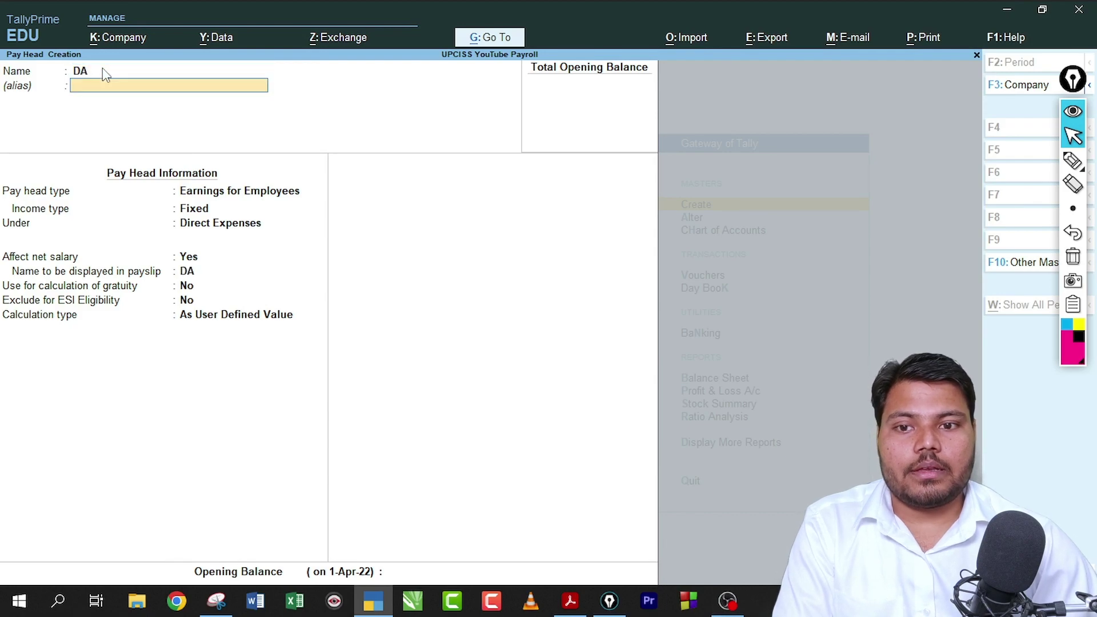
{"action": "key", "text": "Return"}
{"action": "key", "text": "Return"}
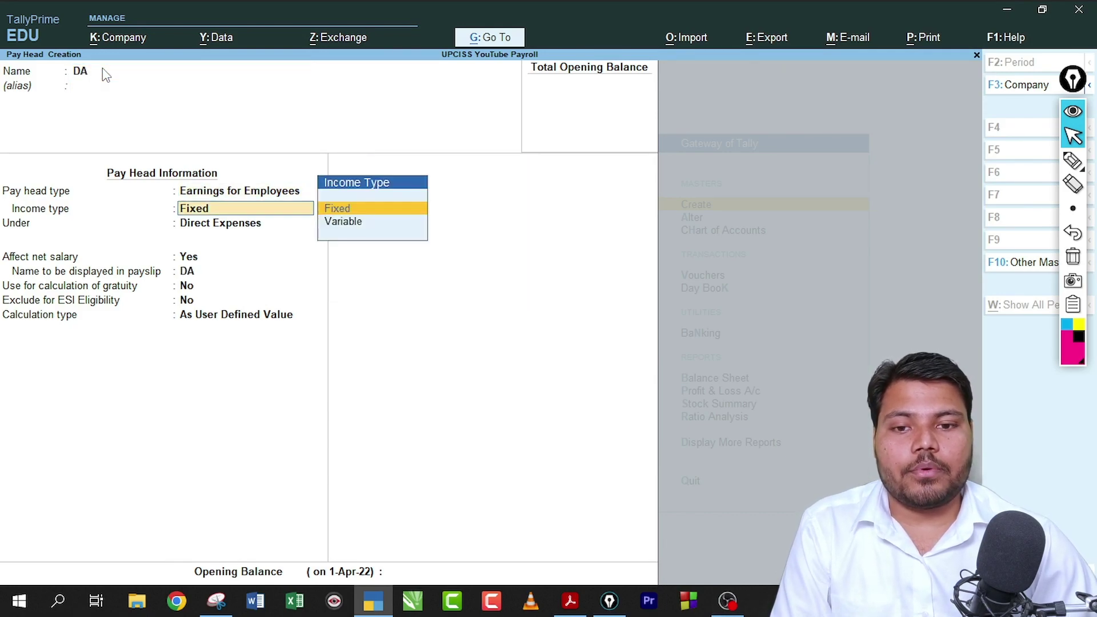
{"action": "key", "text": "Return"}
{"action": "type", "text": "ind"}
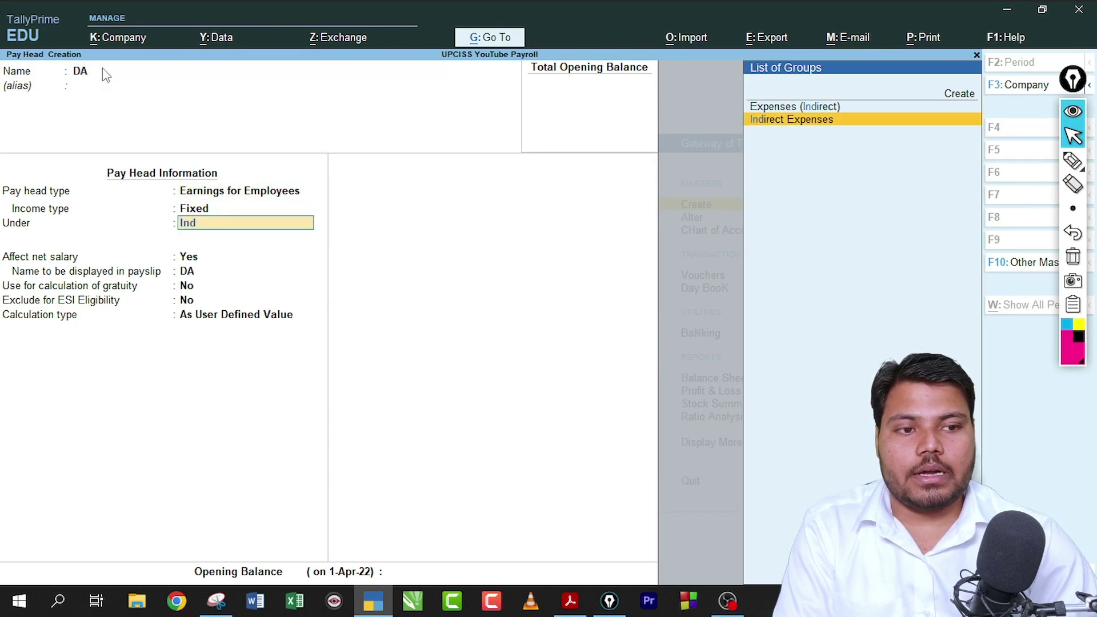
{"action": "key", "text": "Return"}
{"action": "key", "text": "Return"}
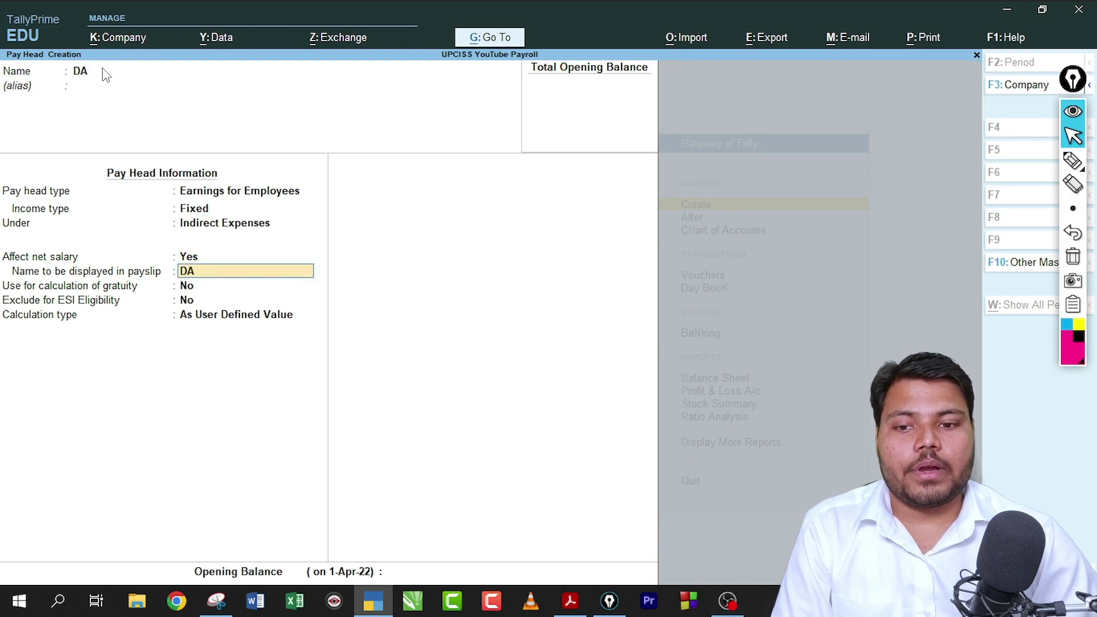
{"action": "key", "text": "Return"}
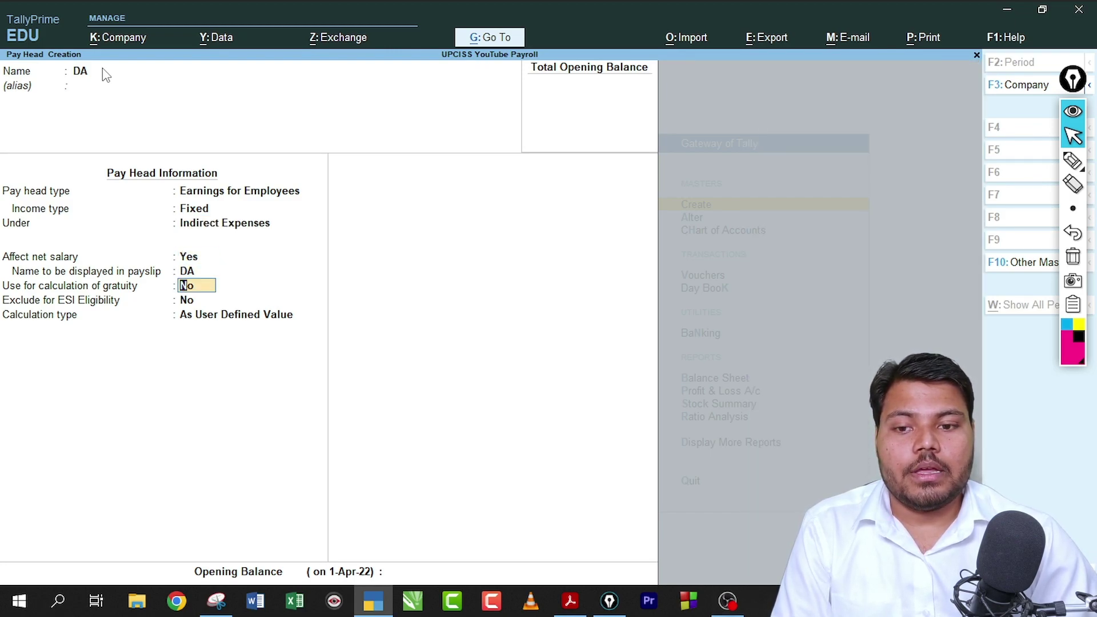
Circle the DA name at the top of the pay head form and clear the mark.
{"action": "key", "text": "BackSpace"}
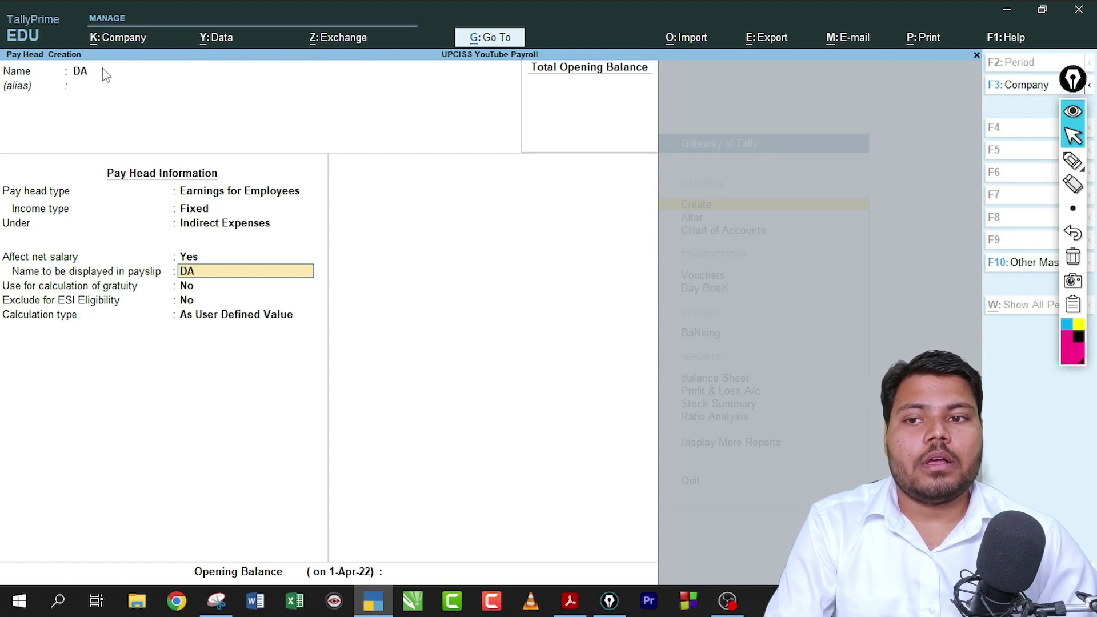
{"action": "left_click", "coordinate": [1073, 160]}
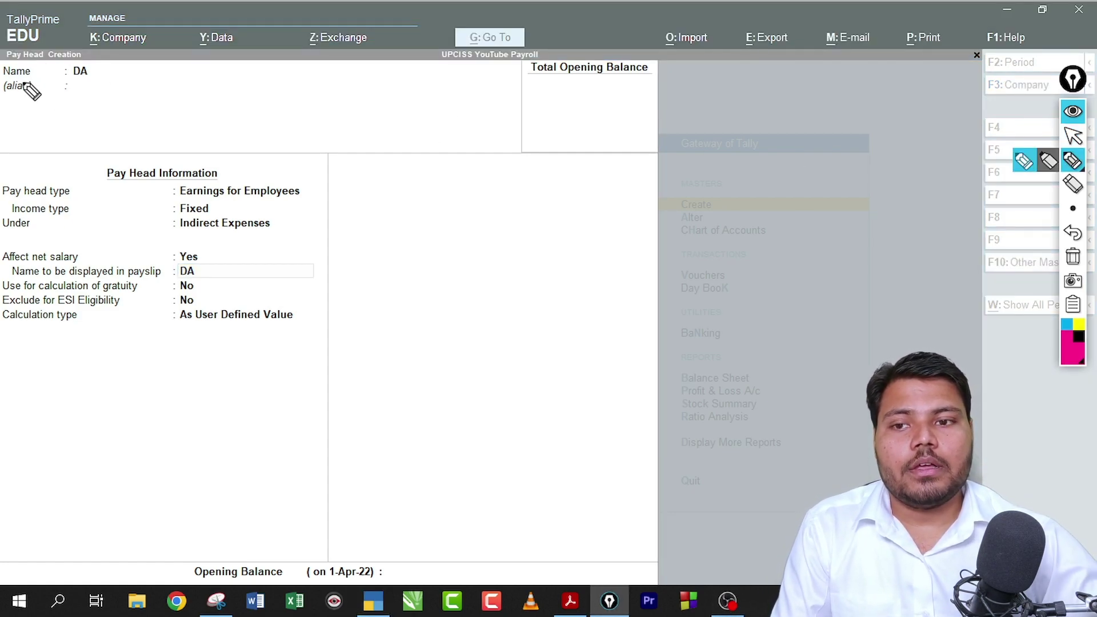
{"action": "left_click_drag", "start_coordinate": [29, 88], "coordinate": [89, 99]}
{"action": "left_click", "coordinate": [1073, 257]}
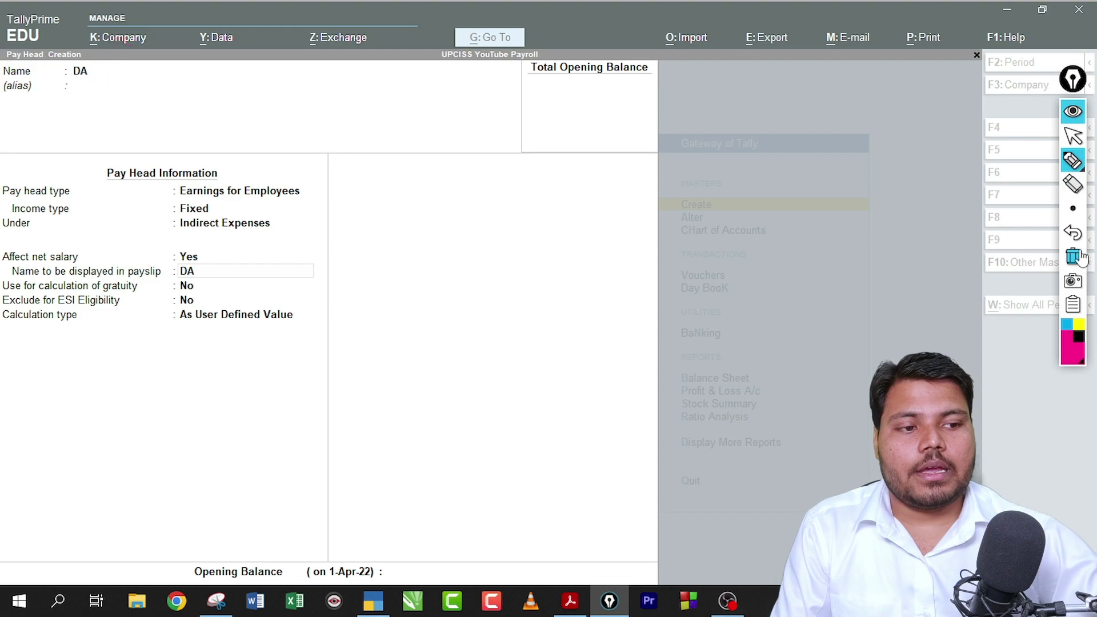
{"action": "left_click", "coordinate": [1073, 135]}
Keep DA as the payslip name, with gratuity calculation and ESI exclusion both set to No.
{"action": "left_click", "coordinate": [239, 273]}
{"action": "key", "text": "Return"}
{"action": "key", "text": "Return"}
{"action": "key", "text": "Return"}
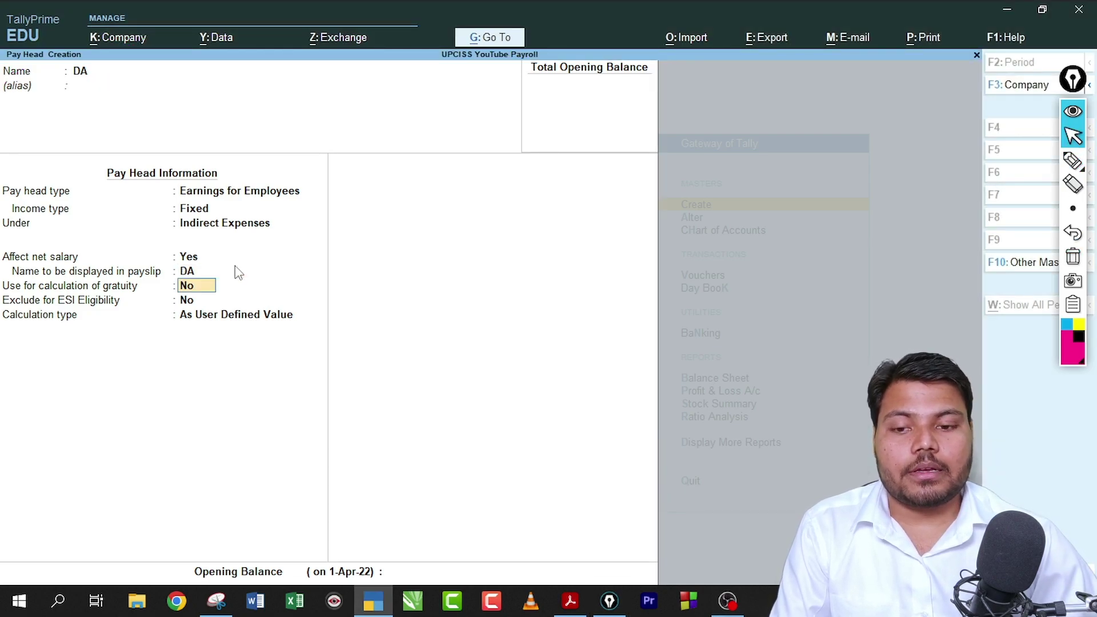
Circle the DA name and the As Computed Value option, underline Calculation type, and clear all the marks.
{"action": "key", "text": "ctrl+F2"}
{"action": "left_click_drag", "start_coordinate": [47, 106], "coordinate": [98, 113]}
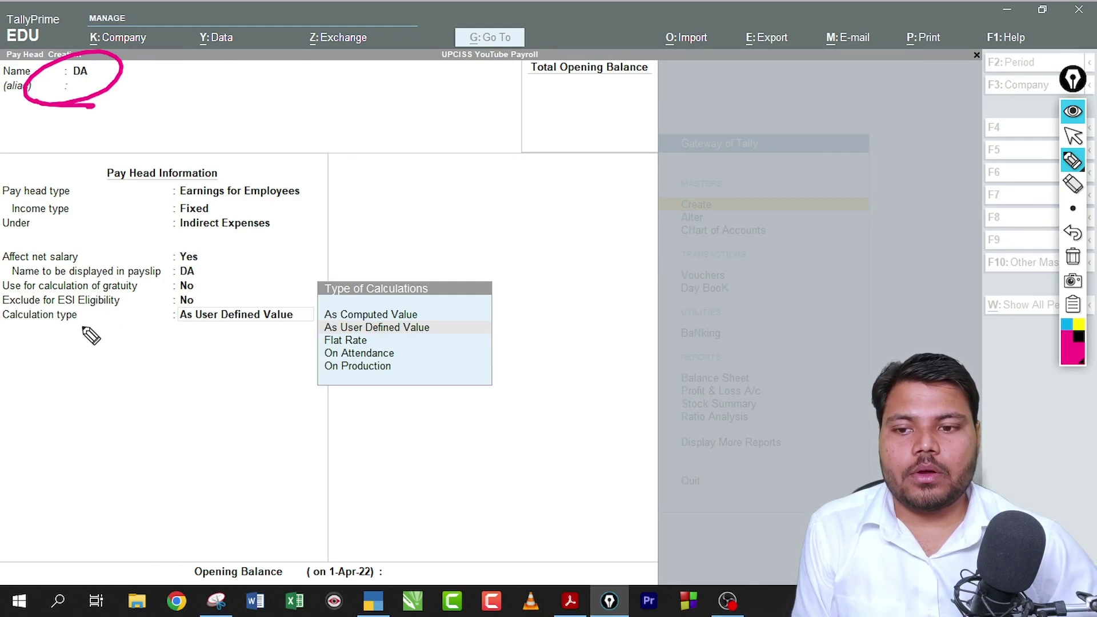
{"action": "left_click_drag", "start_coordinate": [36, 327], "coordinate": [148, 322]}
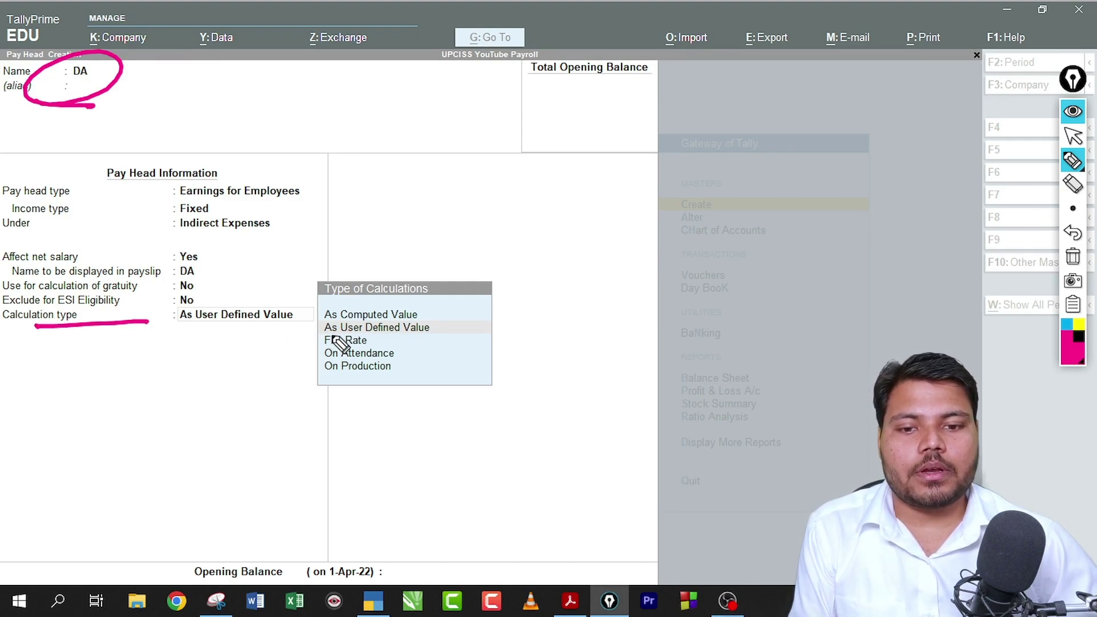
{"action": "mouse_move", "coordinate": [343, 321]}
{"action": "left_mouse_down"}
{"action": "mouse_move", "coordinate": [331, 303]}
{"action": "mouse_move", "coordinate": [372, 297]}
{"action": "left_mouse_up"}
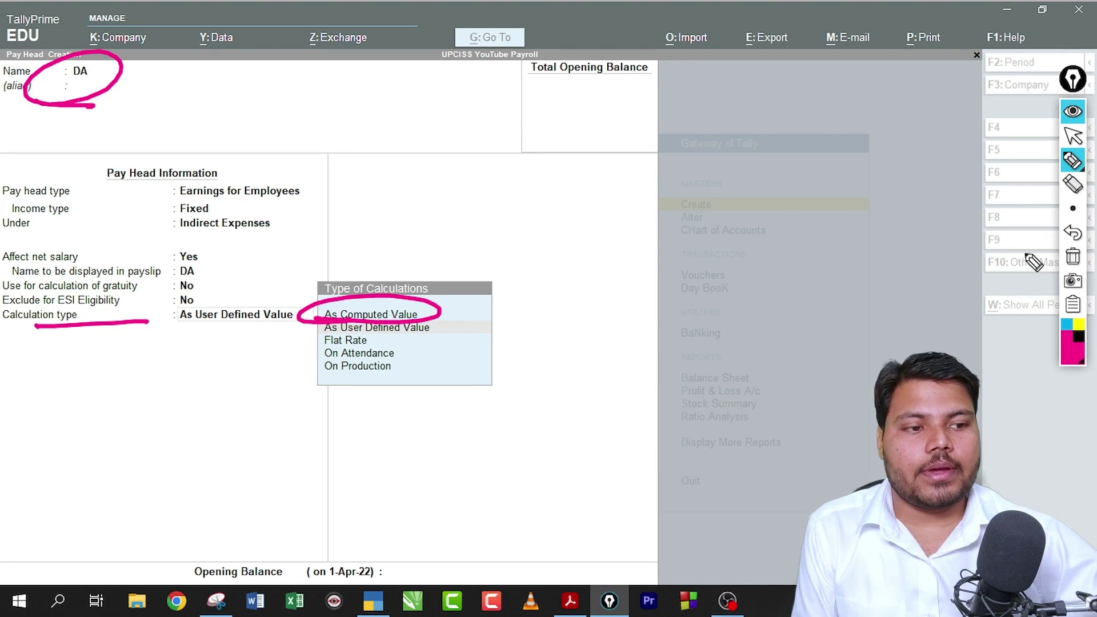
{"action": "left_click", "coordinate": [1073, 257]}
{"action": "left_click", "coordinate": [1073, 136]}
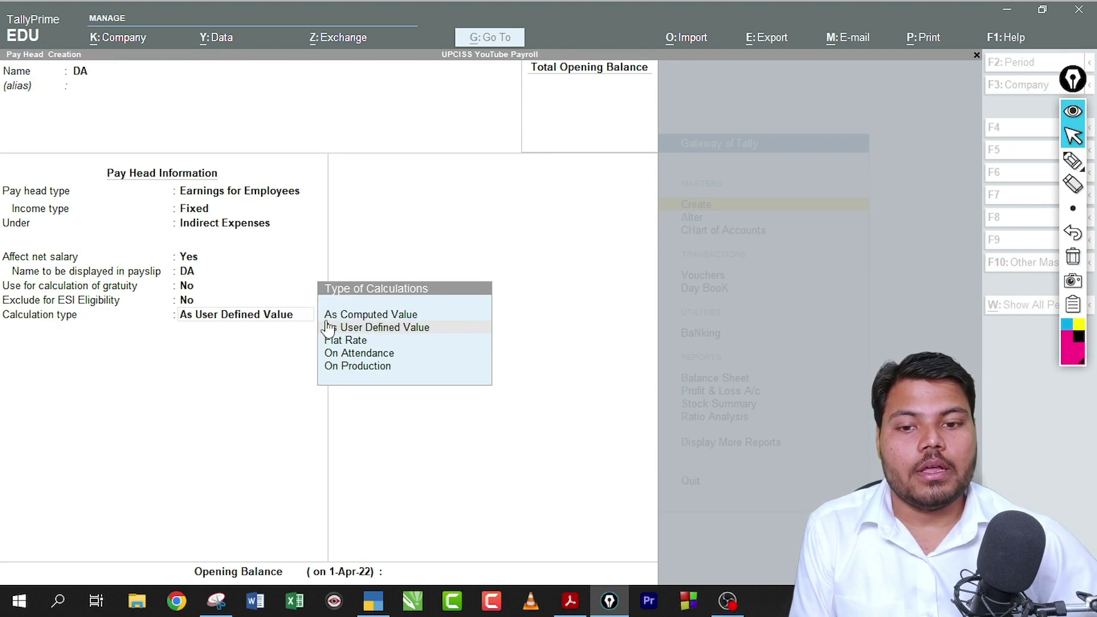
Set the DA calculation type to As Computed Value, keeping the Months calculation period and rounding method Not Applicable.
{"action": "left_click", "coordinate": [250, 320]}
{"action": "key", "text": "Up"}
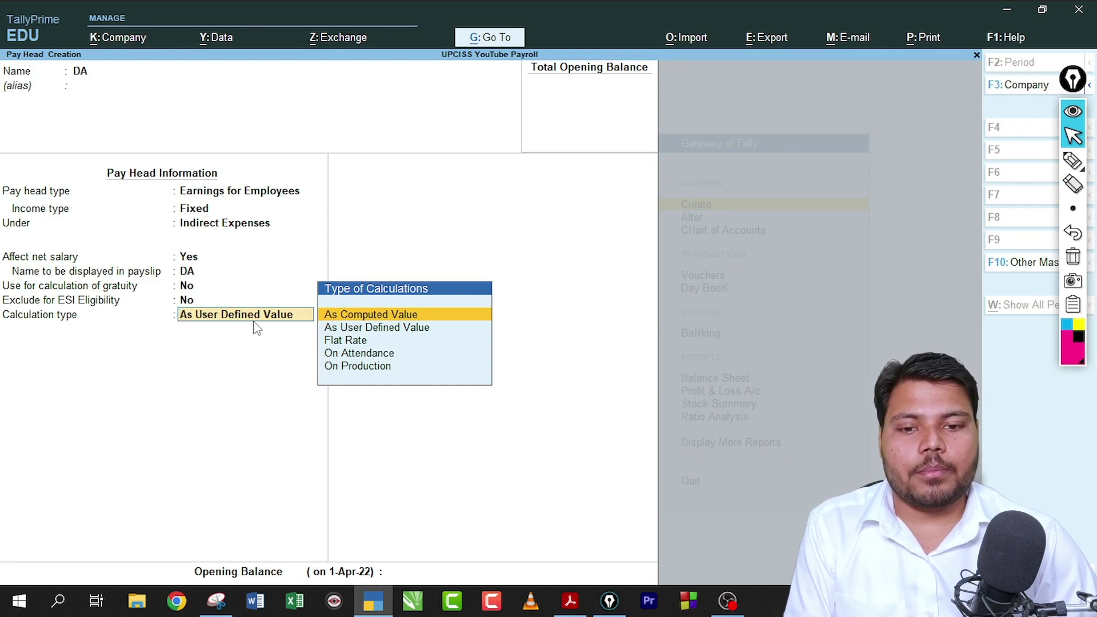
{"action": "key", "text": "Return"}
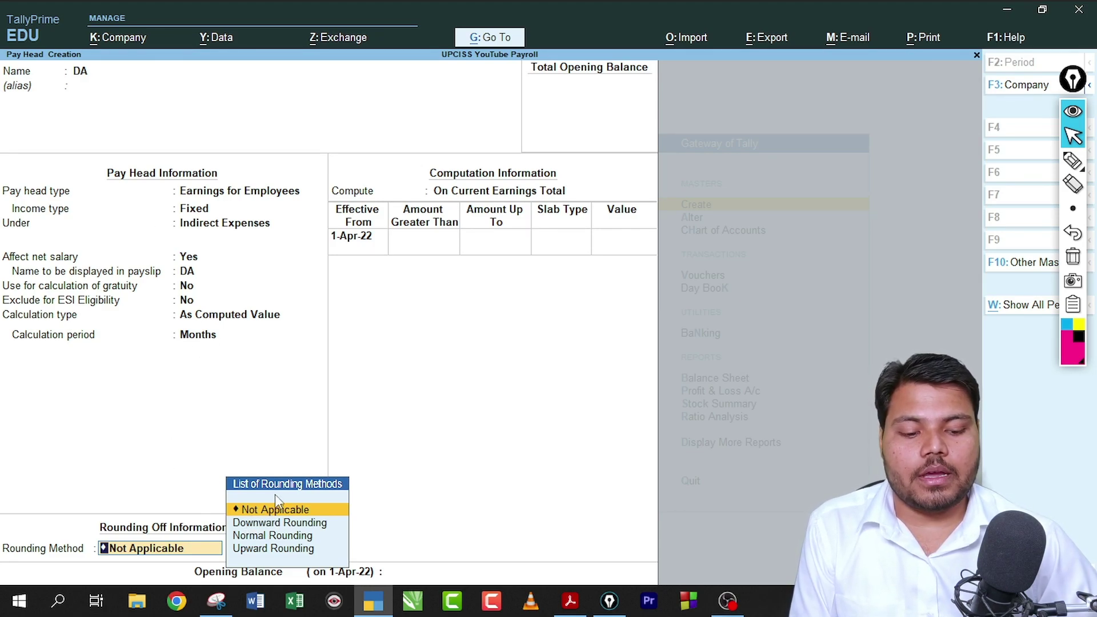
{"action": "key", "text": "Return"}
Circle the As Computed Value setting and the Computation Information area, underline its slab columns, and clear all the marks.
{"action": "left_click", "coordinate": [1074, 161]}
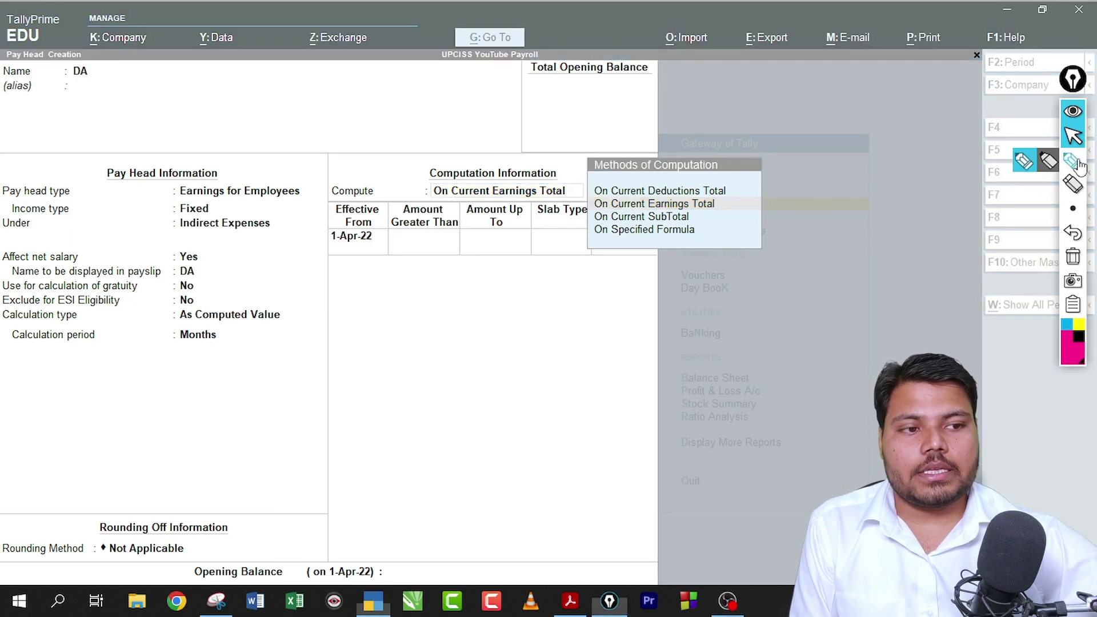
{"action": "mouse_move", "coordinate": [183, 325]}
{"action": "left_mouse_down"}
{"action": "mouse_move", "coordinate": [277, 299]}
{"action": "mouse_move", "coordinate": [197, 327]}
{"action": "left_mouse_up"}
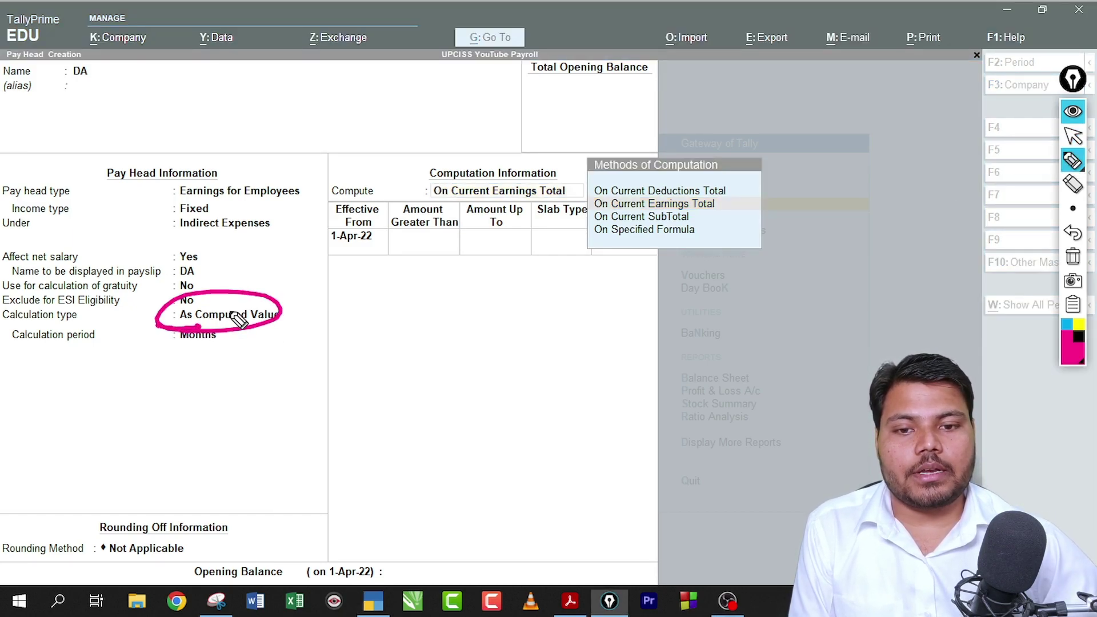
{"action": "mouse_move", "coordinate": [553, 155]}
{"action": "left_mouse_down"}
{"action": "mouse_move", "coordinate": [485, 320]}
{"action": "mouse_move", "coordinate": [512, 154]}
{"action": "mouse_move", "coordinate": [492, 157]}
{"action": "left_mouse_up"}
{"action": "left_click_drag", "start_coordinate": [503, 217], "coordinate": [417, 228]}
{"action": "mouse_move", "coordinate": [554, 215]}
{"action": "left_mouse_down"}
{"action": "mouse_move", "coordinate": [423, 247]}
{"action": "mouse_move", "coordinate": [578, 224]}
{"action": "left_mouse_up"}
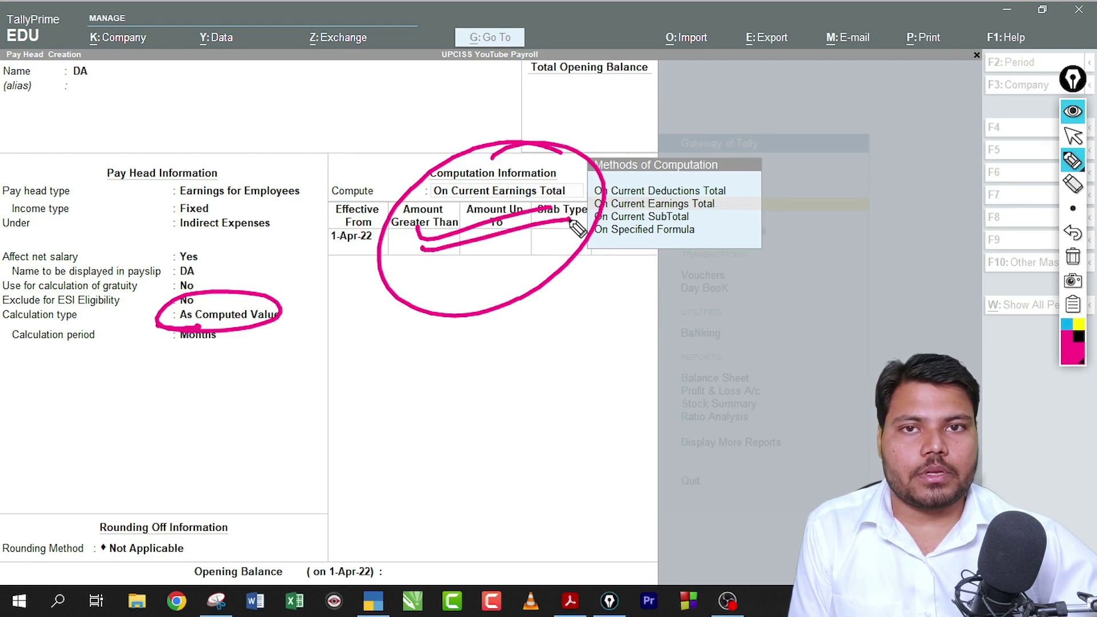
{"action": "left_click_drag", "start_coordinate": [482, 245], "coordinate": [594, 224]}
{"action": "left_click", "coordinate": [1074, 256]}
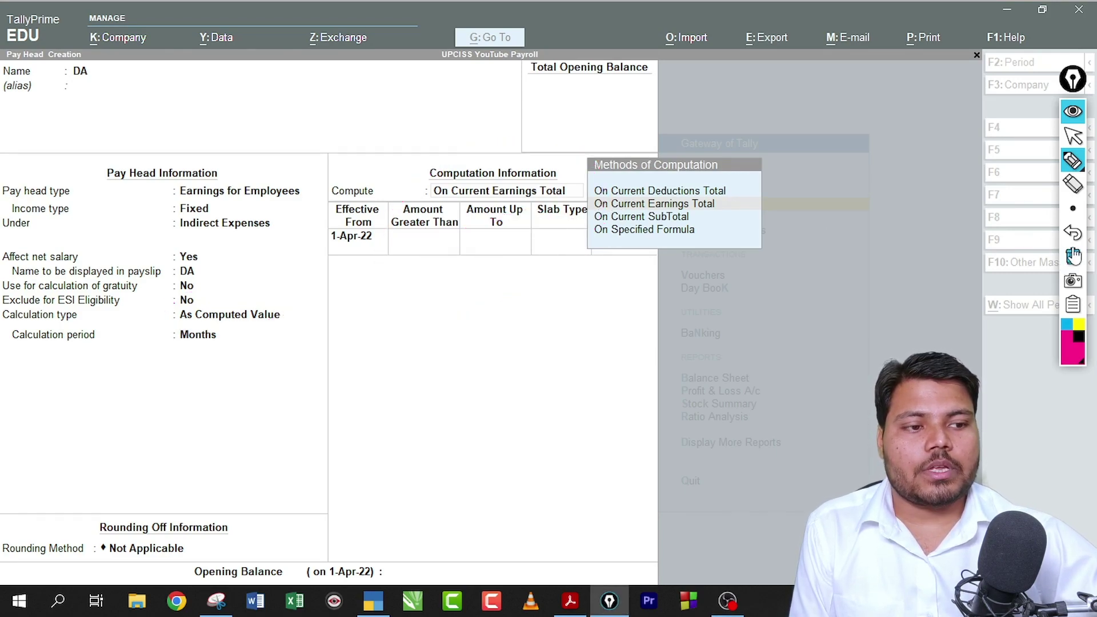
{"action": "left_click", "coordinate": [1073, 135]}
Switch to Snipping Tool, underline the DA rule and its 5%, 6% and 8% slabs, clear the slab marks, and return to TallyPrime.
{"action": "left_click", "coordinate": [216, 600]}
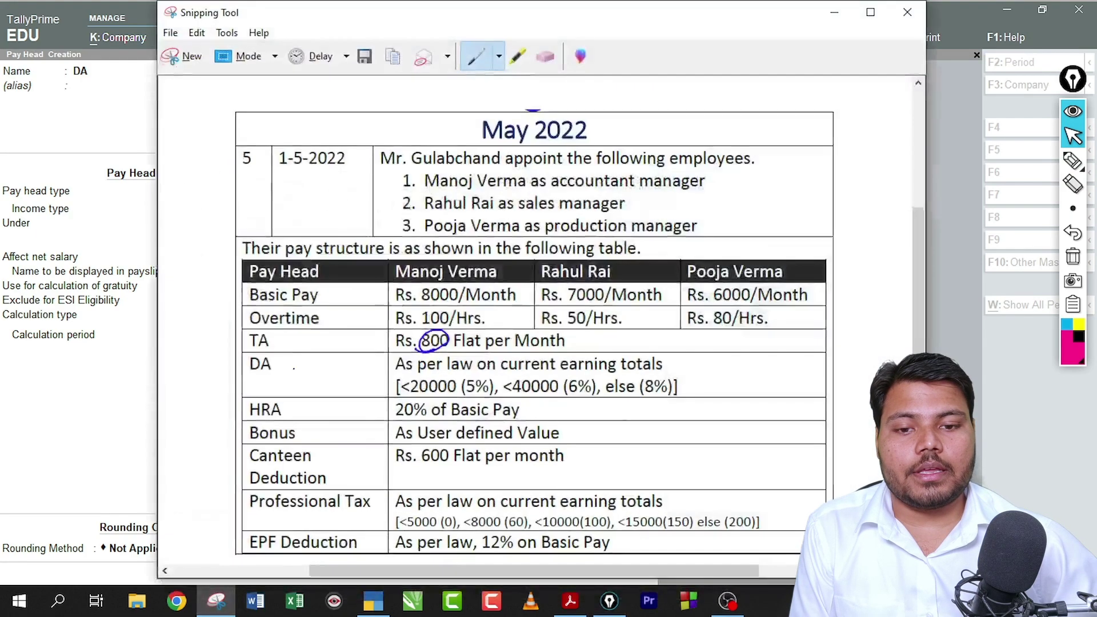
{"action": "left_click_drag", "start_coordinate": [407, 377], "coordinate": [520, 375]}
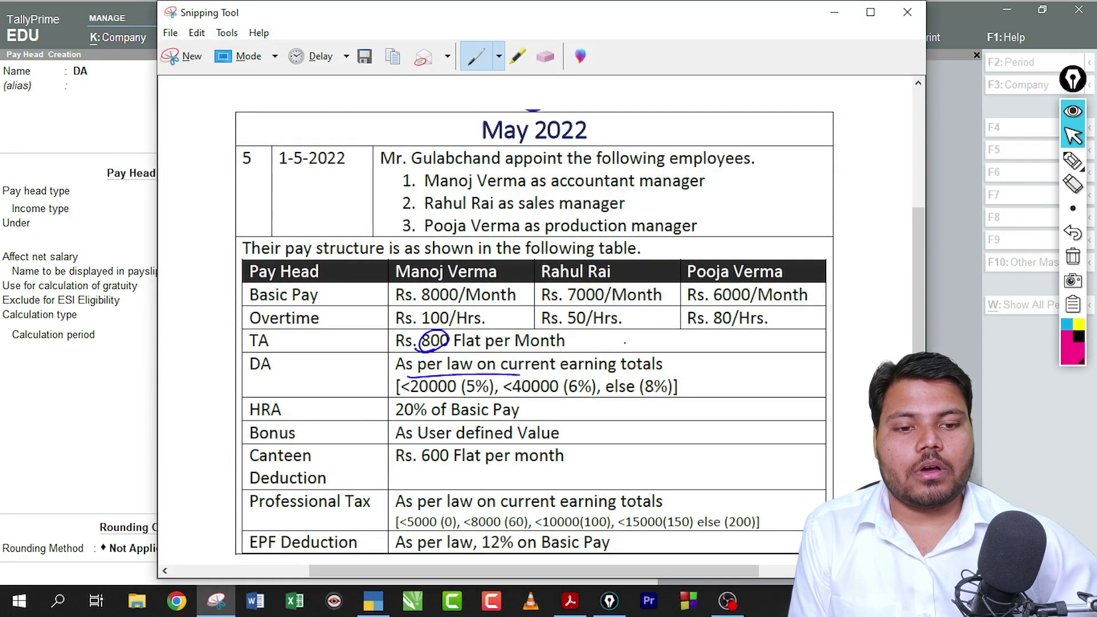
{"action": "left_click", "coordinate": [1074, 161]}
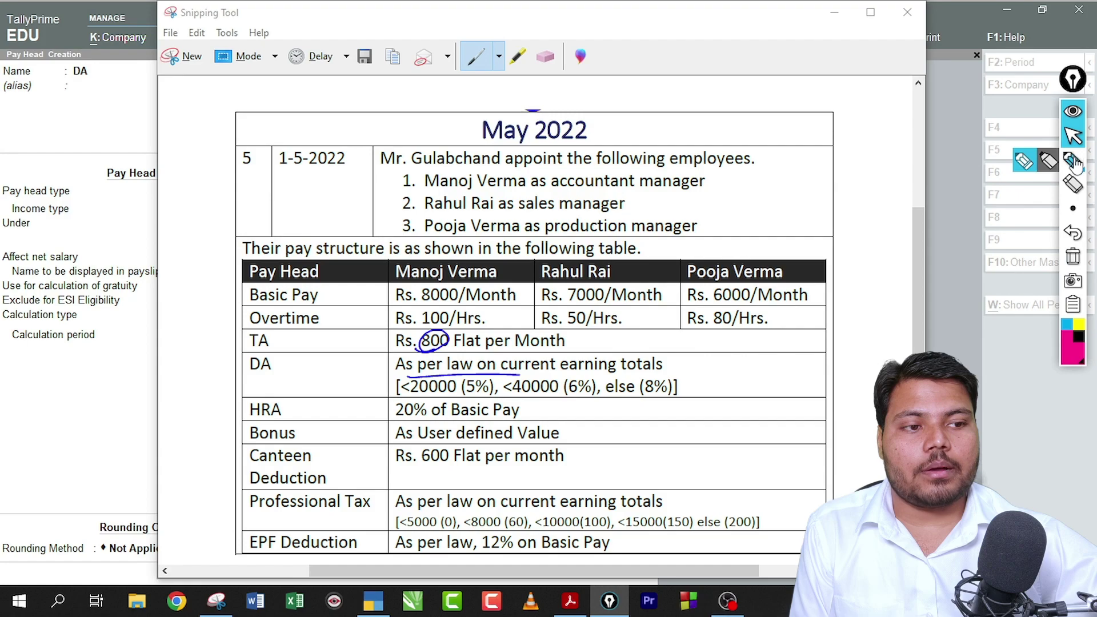
{"action": "left_click_drag", "start_coordinate": [402, 394], "coordinate": [672, 394]}
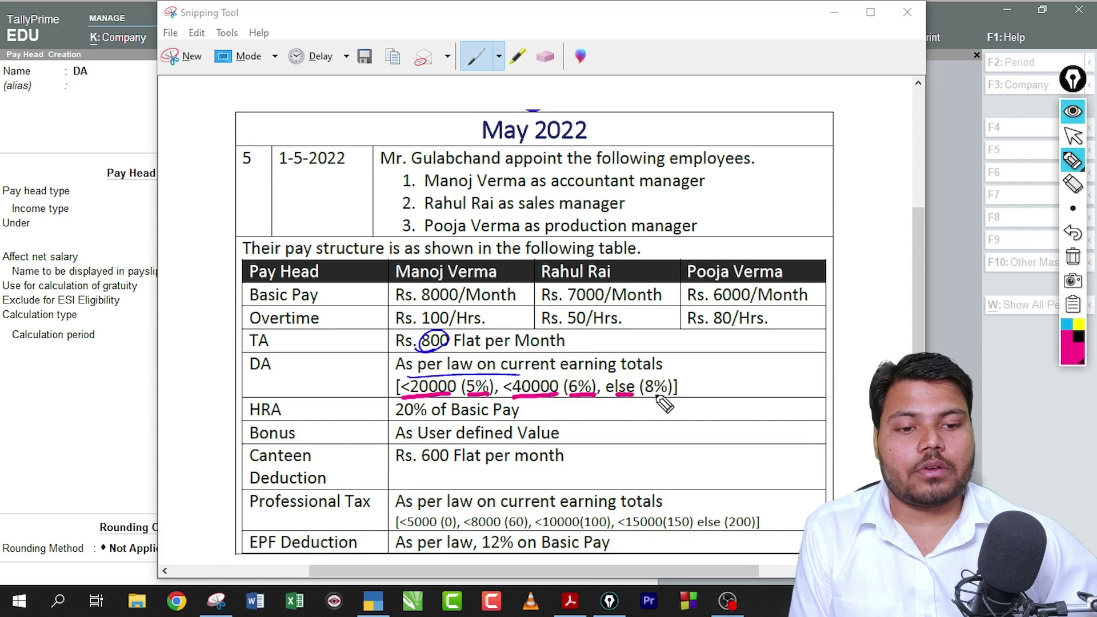
{"action": "left_click", "coordinate": [1074, 257]}
{"action": "left_click", "coordinate": [1073, 136]}
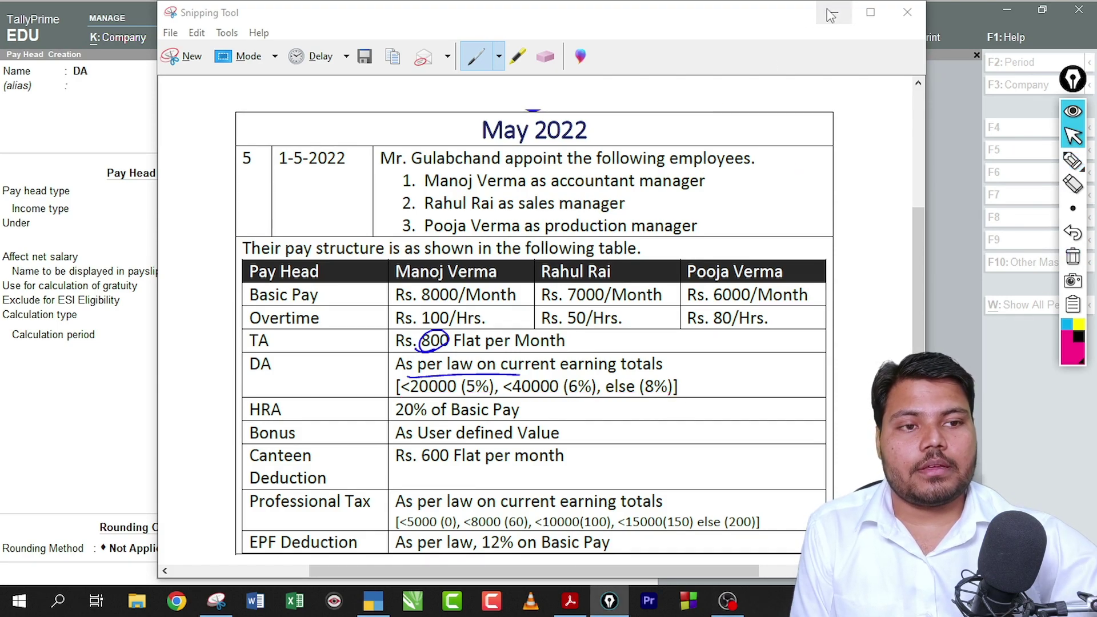
{"action": "left_click", "coordinate": [835, 12]}
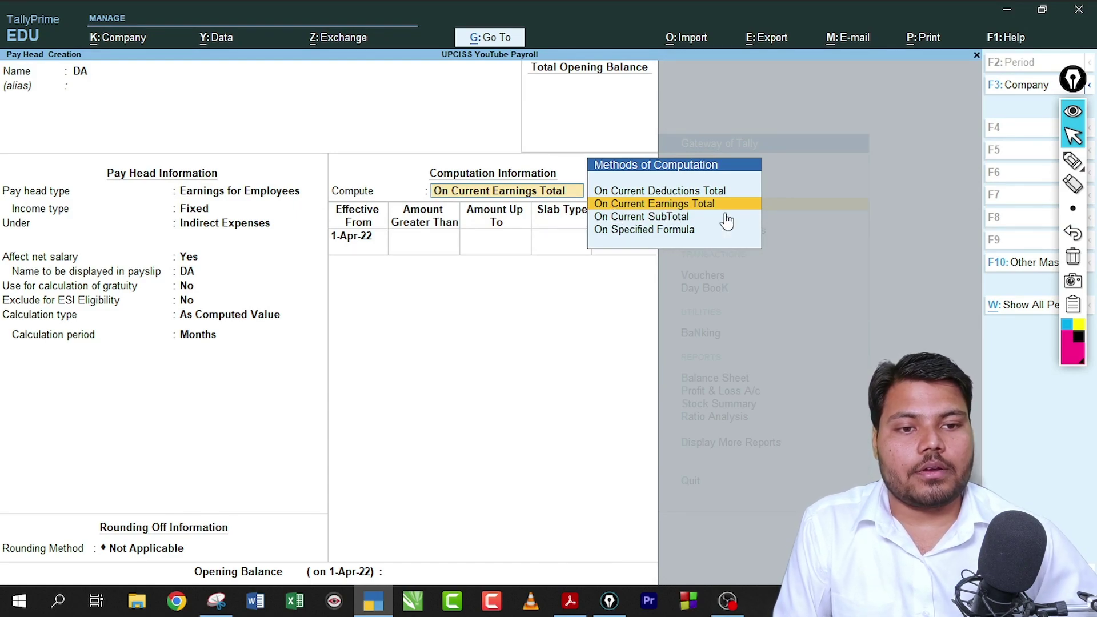
Mark the deductions total, subtotal and specified formula computation methods, and clear the marks.
{"action": "left_click", "coordinate": [1074, 161]}
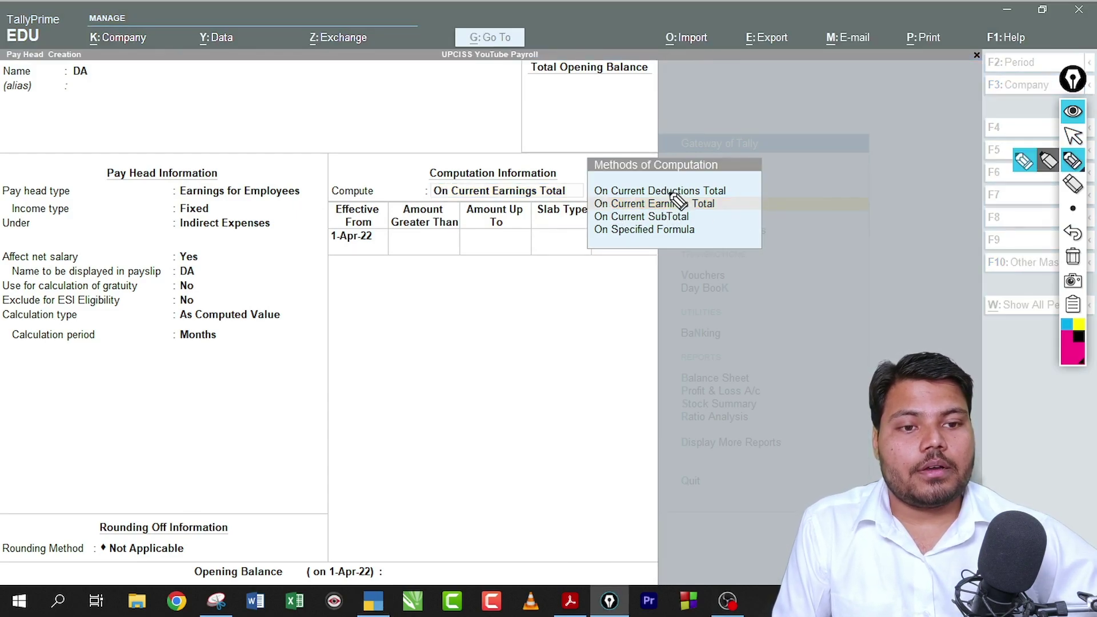
{"action": "left_click_drag", "start_coordinate": [674, 194], "coordinate": [727, 187]}
{"action": "left_click_drag", "start_coordinate": [642, 220], "coordinate": [693, 215]}
{"action": "left_click_drag", "start_coordinate": [641, 242], "coordinate": [663, 235]}
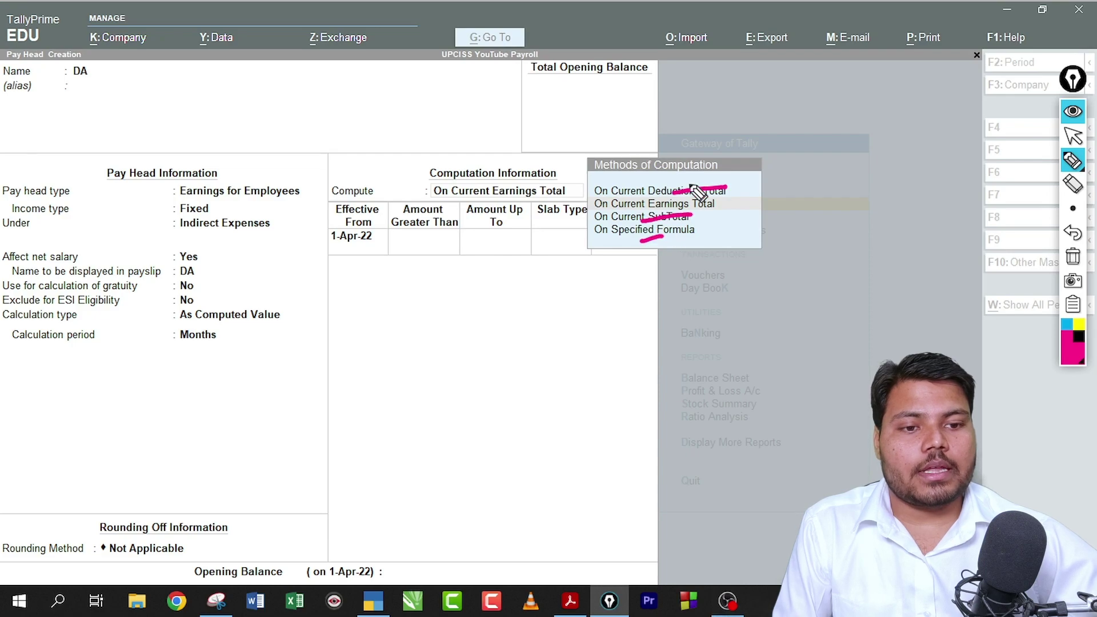
{"action": "left_click", "coordinate": [1073, 257]}
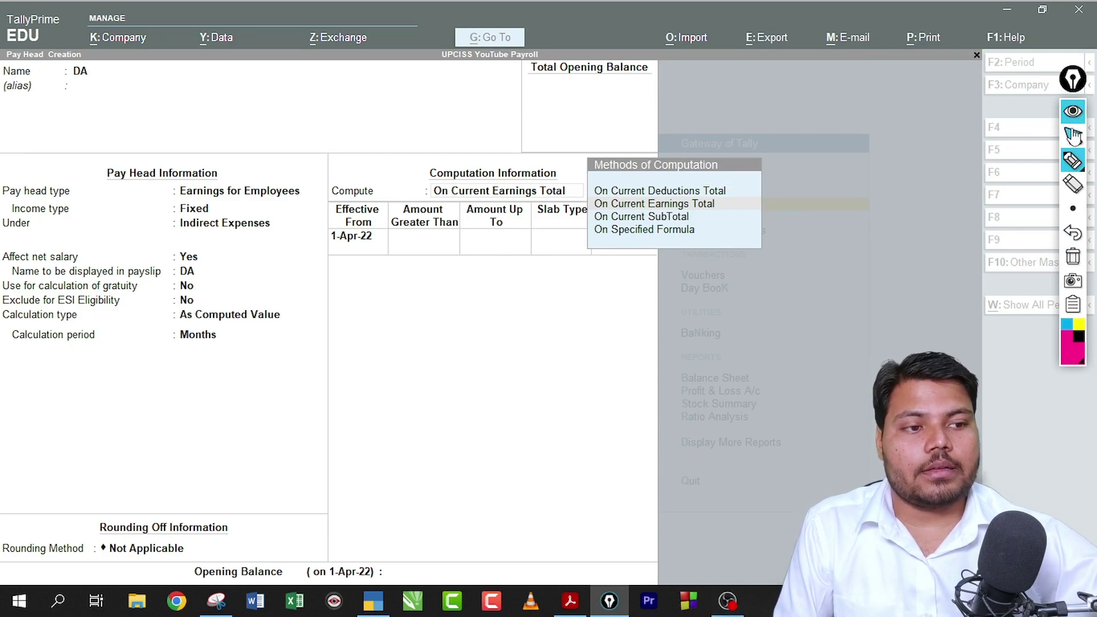
{"action": "left_click", "coordinate": [1073, 136]}
Compute DA on Current Earnings Total with the slabs effective from 1-May-22.
{"action": "key", "text": "Return"}
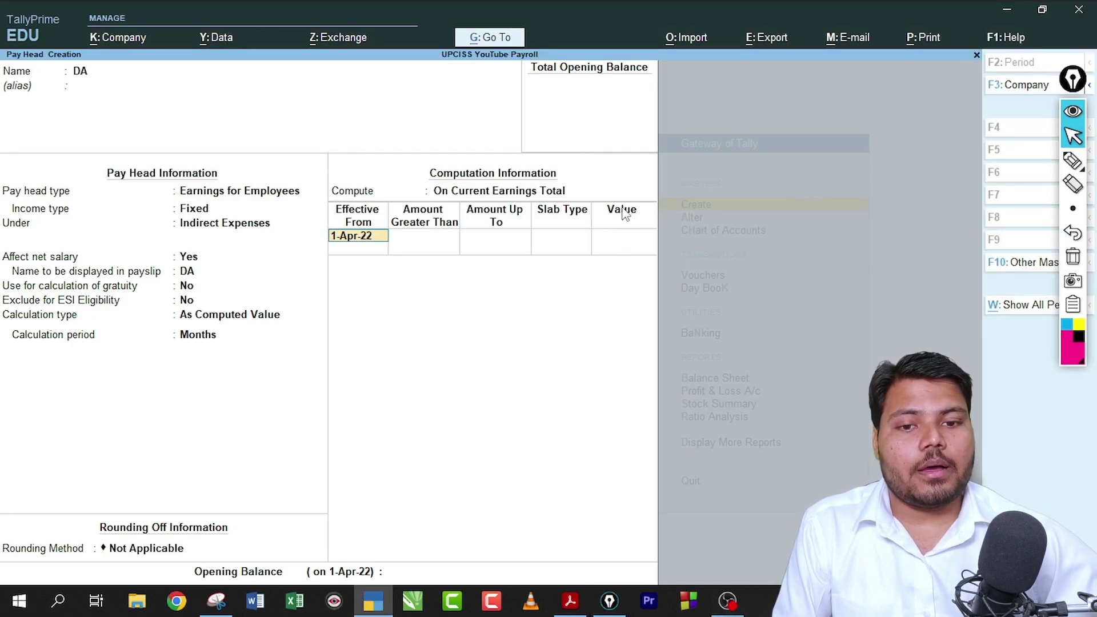
{"action": "key", "text": "BackSpace"}
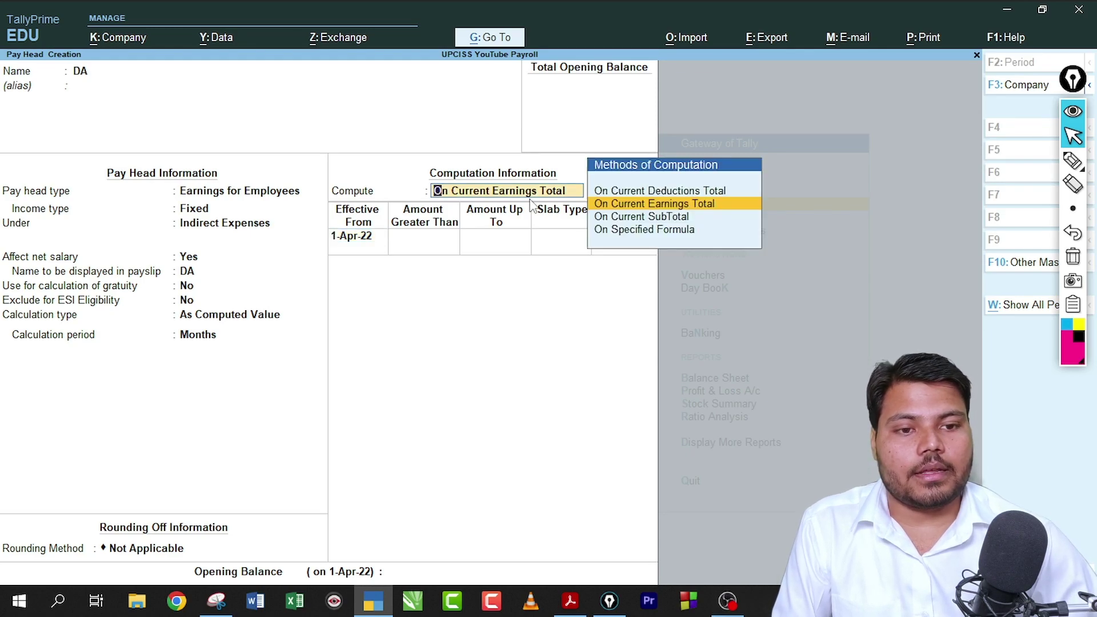
{"action": "key", "text": "Return"}
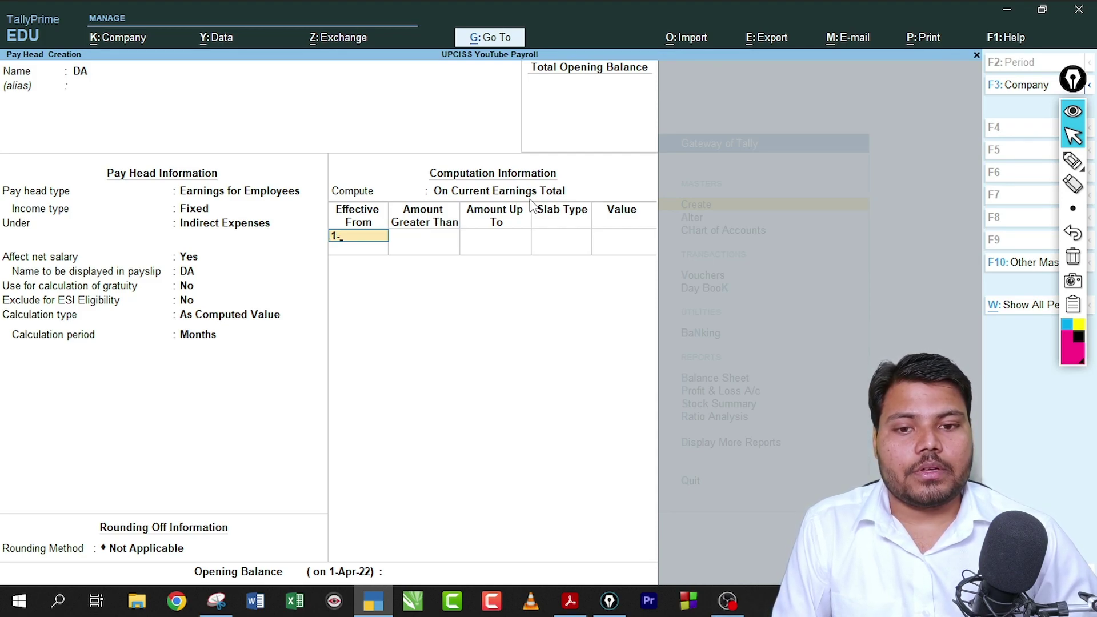
{"action": "key", "text": "Return"}
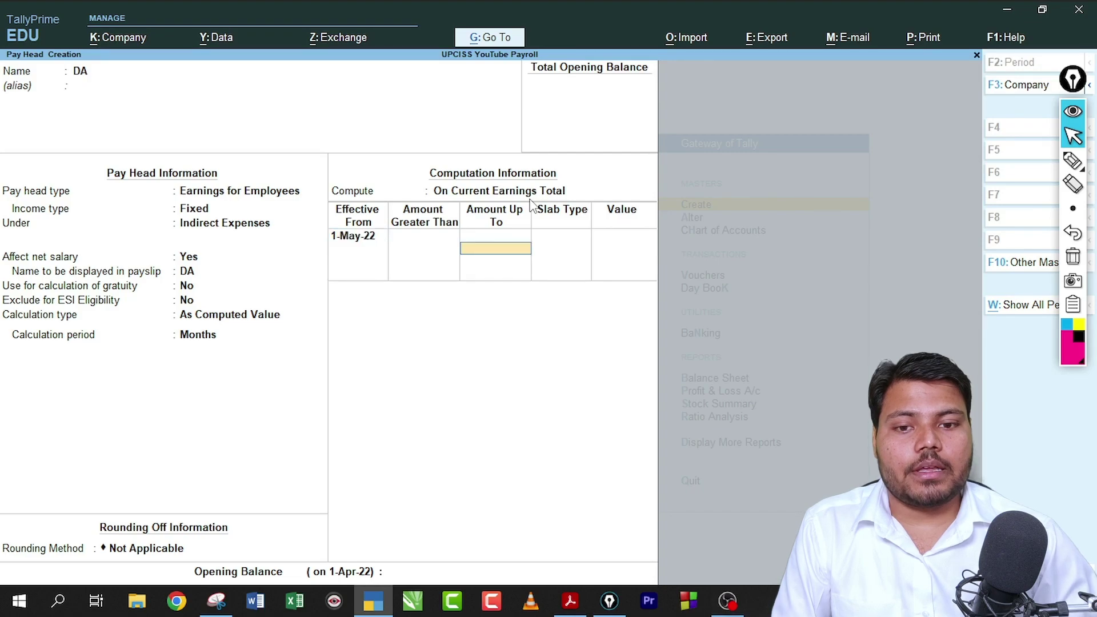
Switch to Snipping Tool, circle the 1-5-2022 appointment date in the case study, and return to TallyPrime.
{"action": "left_click", "coordinate": [1073, 161]}
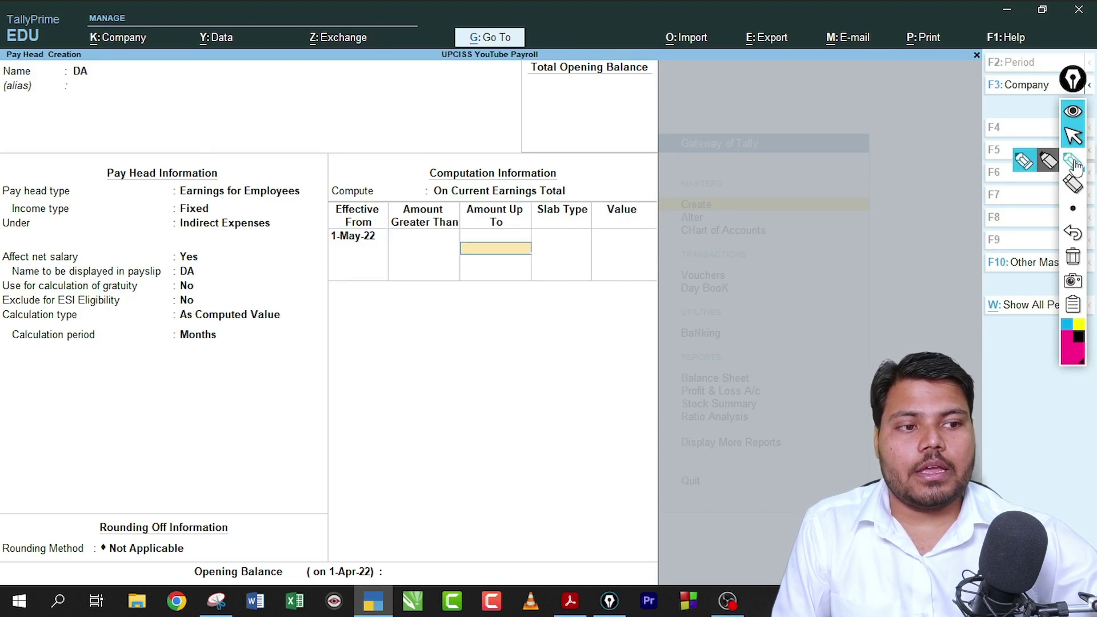
{"action": "left_click", "coordinate": [1069, 139]}
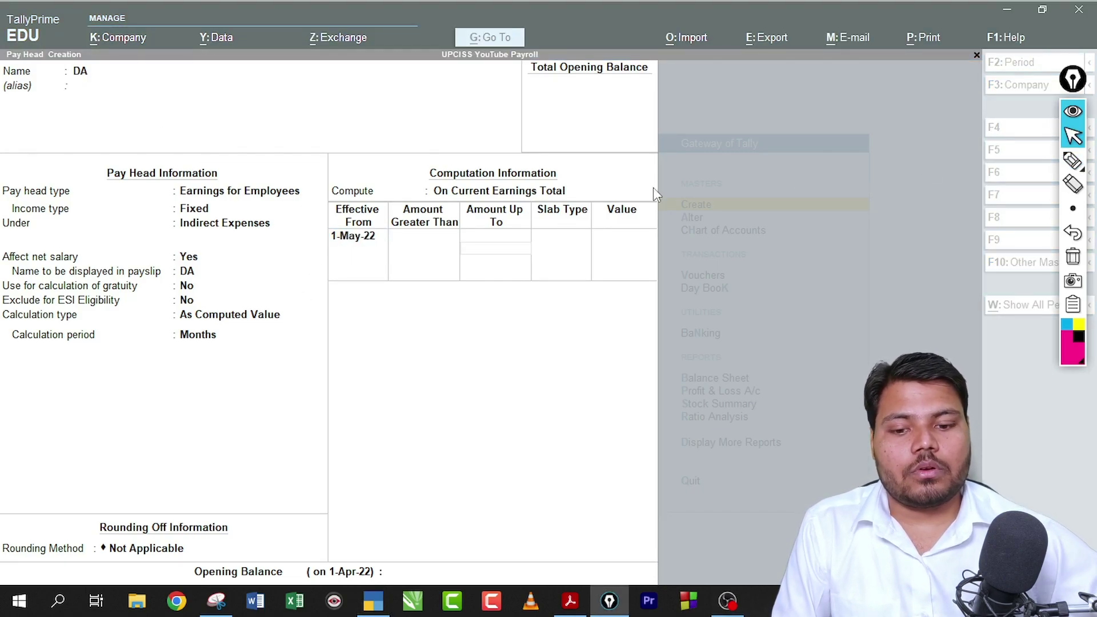
{"action": "left_click", "coordinate": [218, 600]}
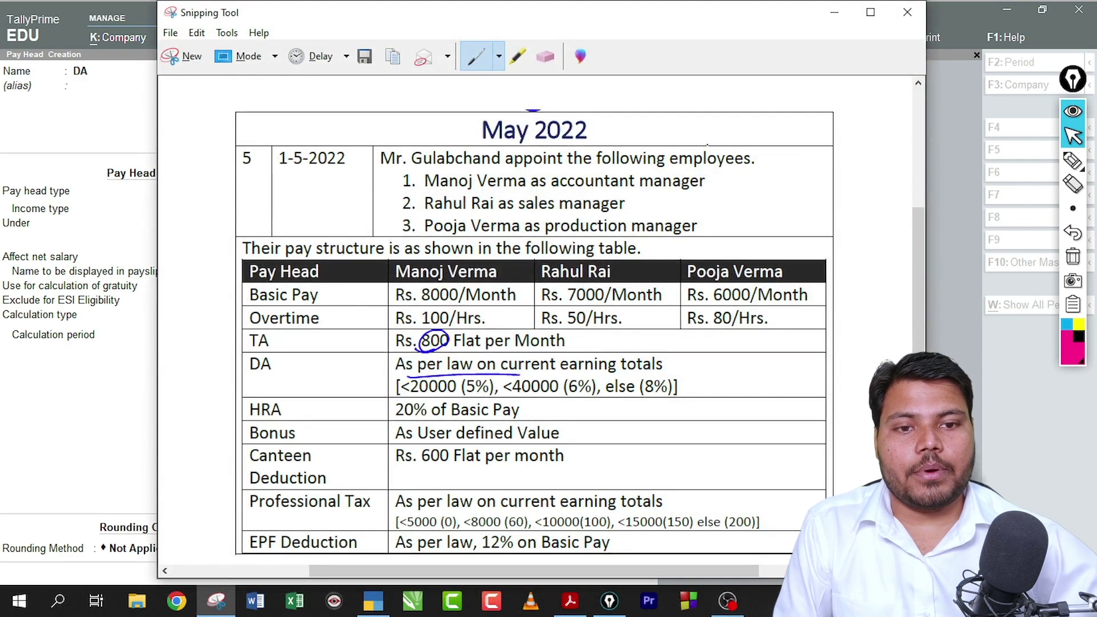
{"action": "left_click", "coordinate": [1073, 161]}
{"action": "mouse_move", "coordinate": [360, 140]}
{"action": "left_mouse_down"}
{"action": "mouse_move", "coordinate": [314, 201]}
{"action": "mouse_move", "coordinate": [278, 142]}
{"action": "left_mouse_up"}
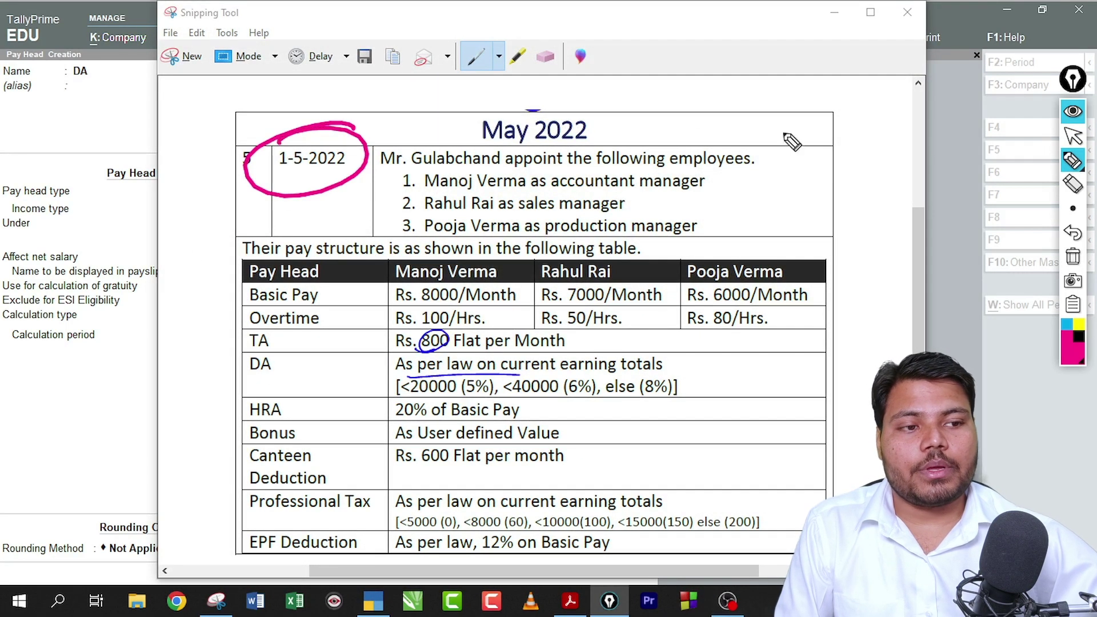
{"action": "left_click", "coordinate": [1074, 135]}
{"action": "left_click", "coordinate": [835, 12]}
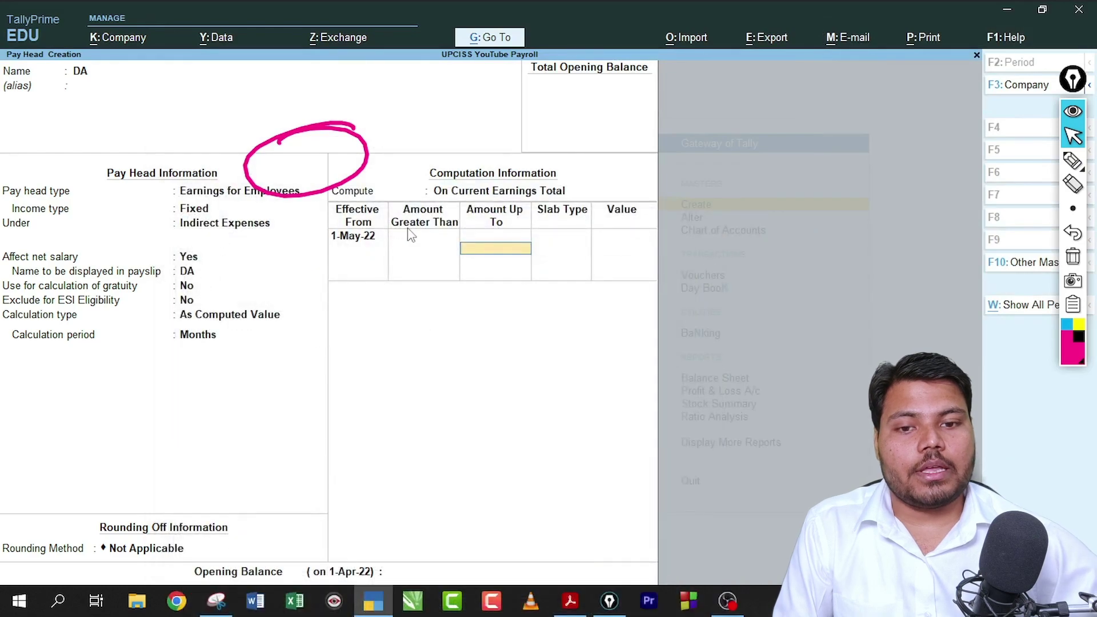
Keep 1-May-22 as the effective date and set the first DA slab's upper amount to 20,000, checking the pay structure table.
{"action": "left_click", "coordinate": [356, 239]}
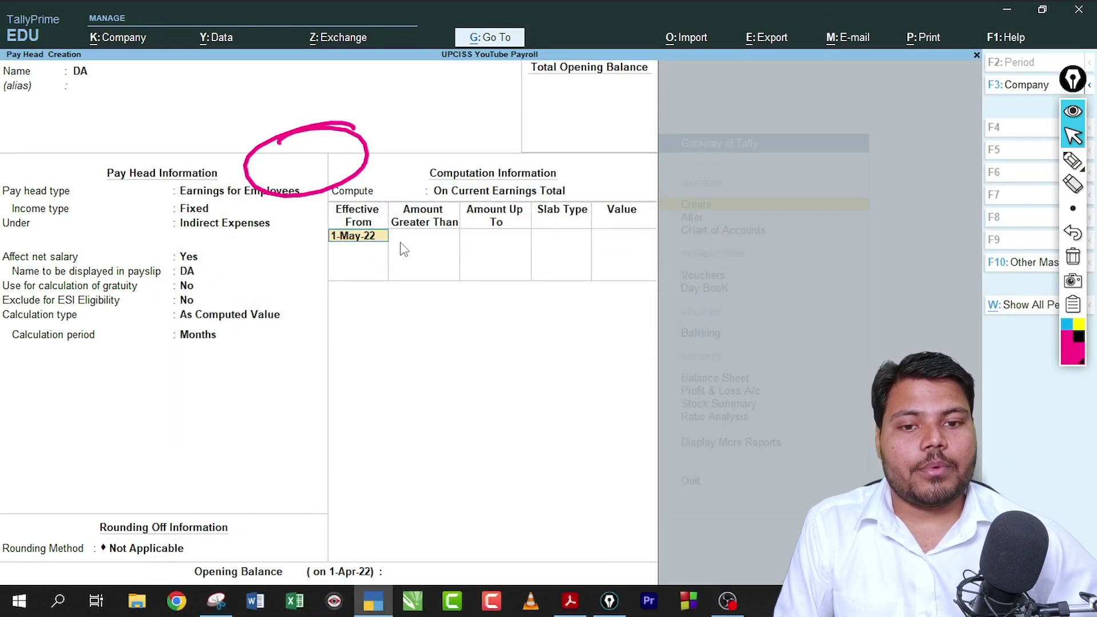
{"action": "key", "text": "Return"}
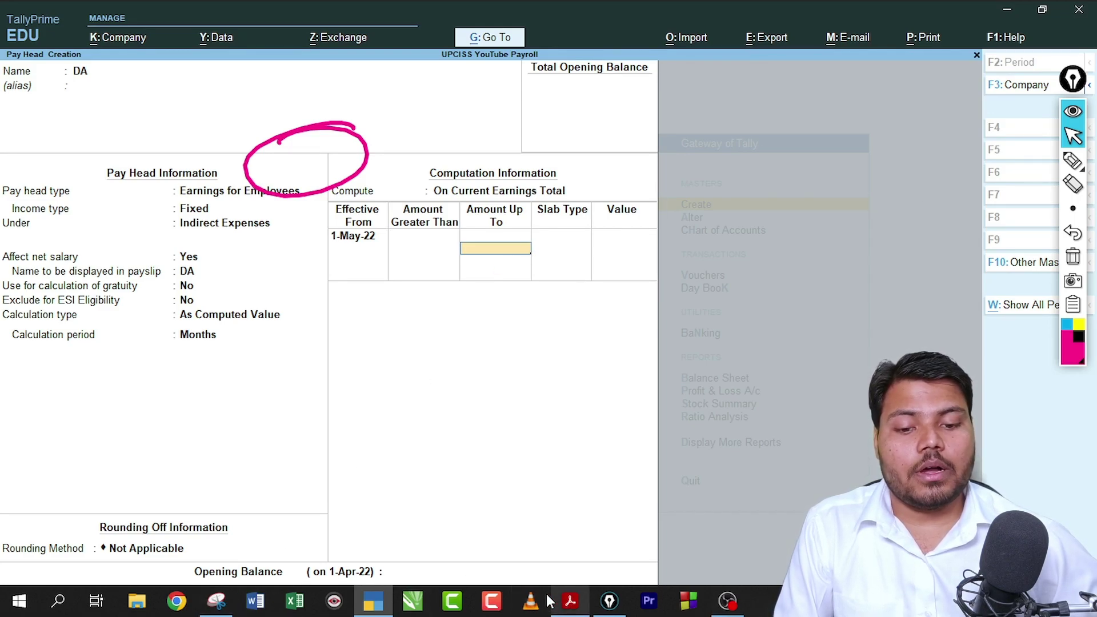
{"action": "left_click", "coordinate": [217, 601]}
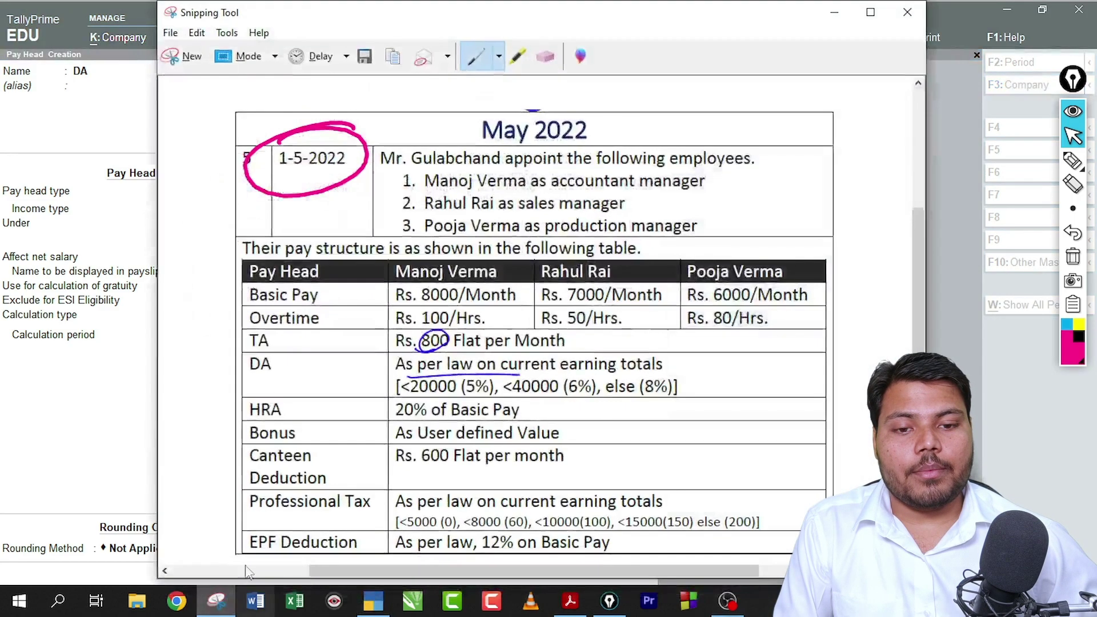
{"action": "left_click", "coordinate": [219, 600]}
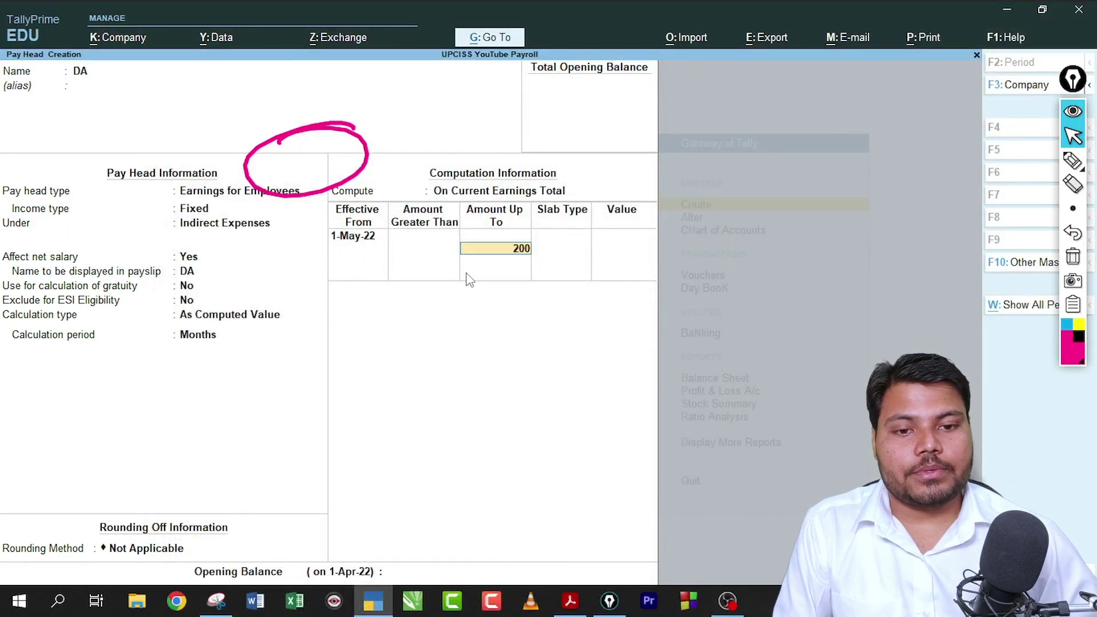
{"action": "type", "text": "000"}
{"action": "key", "text": "Return"}
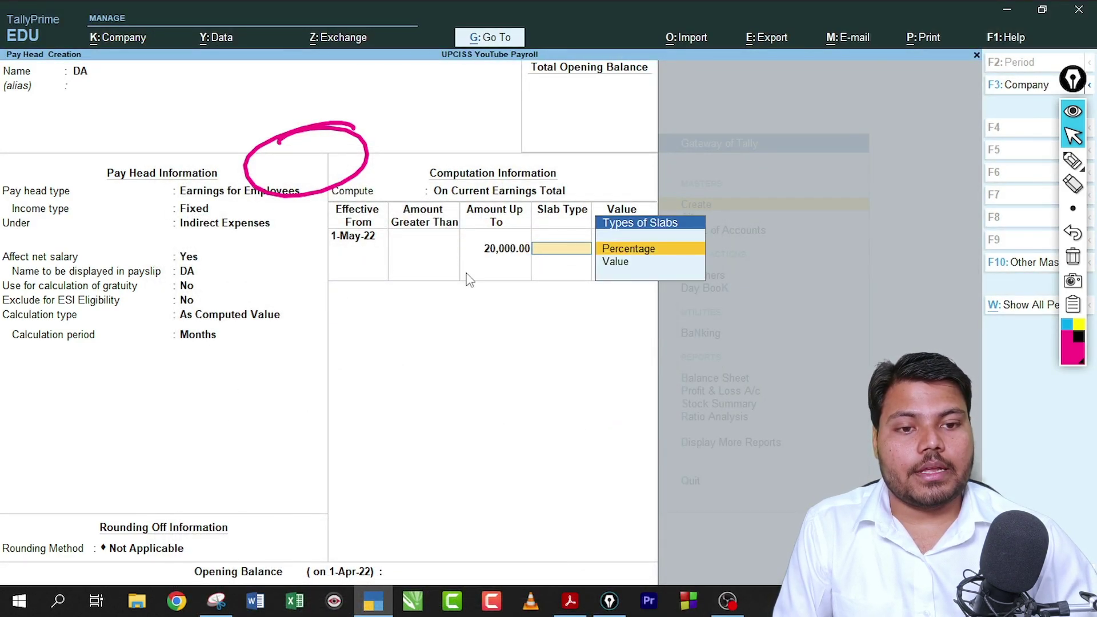
Switch to Snipping Tool, underline the DA percentages and the Professional Tax slab values for comparison, and clear the drawn marks.
{"action": "left_click", "coordinate": [216, 600]}
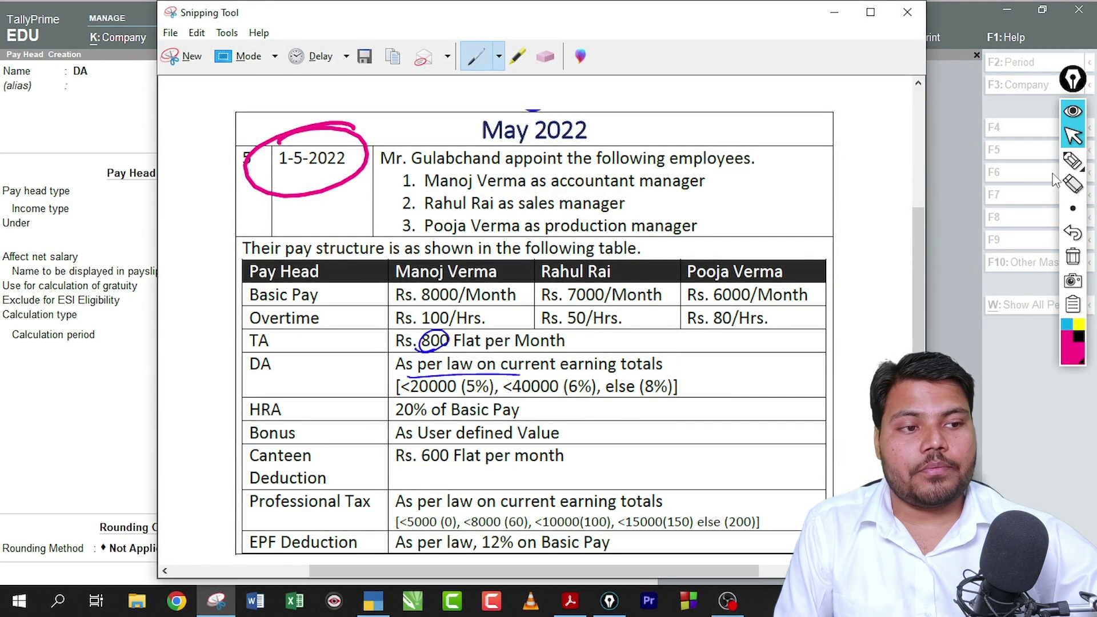
{"action": "left_click", "coordinate": [1073, 160]}
{"action": "left_click_drag", "start_coordinate": [464, 394], "coordinate": [495, 395]}
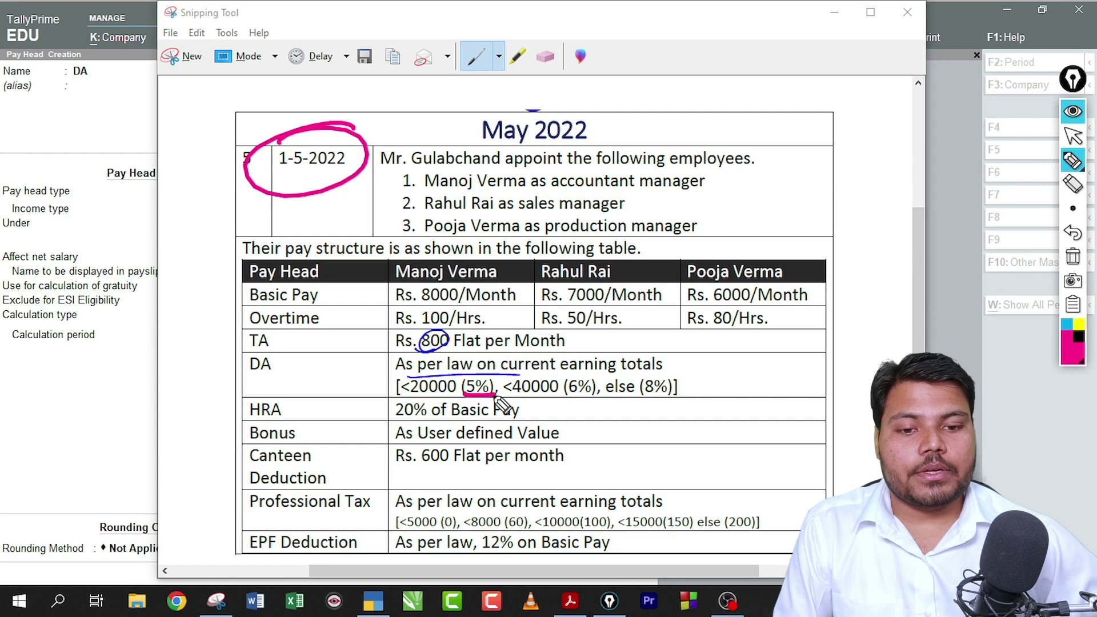
{"action": "left_click_drag", "start_coordinate": [565, 393], "coordinate": [670, 394]}
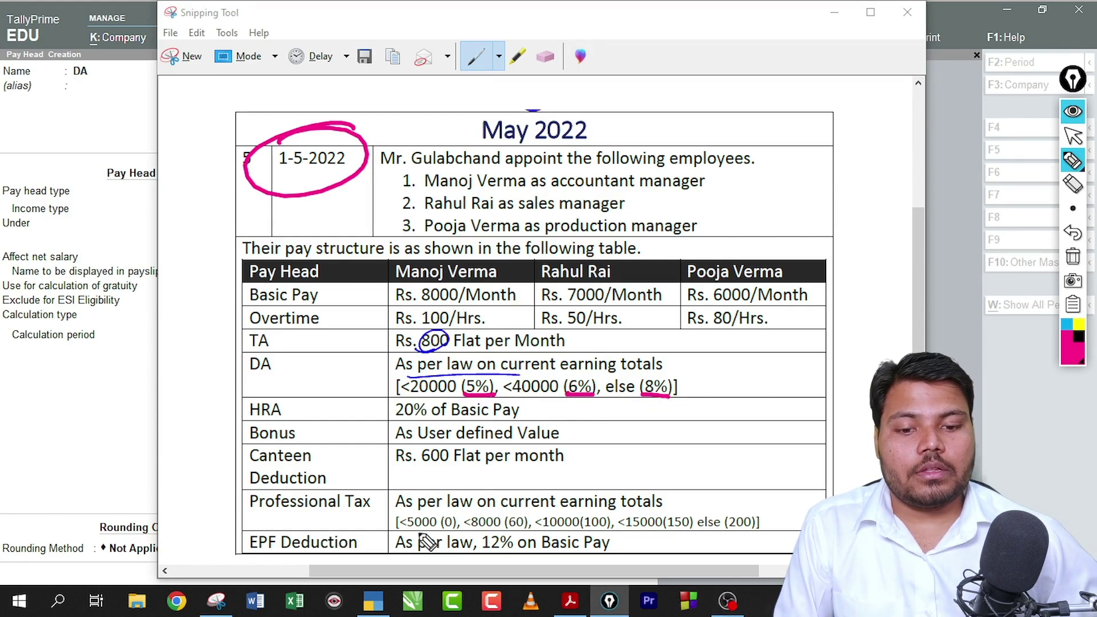
{"action": "left_click_drag", "start_coordinate": [260, 515], "coordinate": [529, 531]}
{"action": "left_click_drag", "start_coordinate": [574, 530], "coordinate": [711, 531]}
{"action": "left_click_drag", "start_coordinate": [734, 530], "coordinate": [766, 531]}
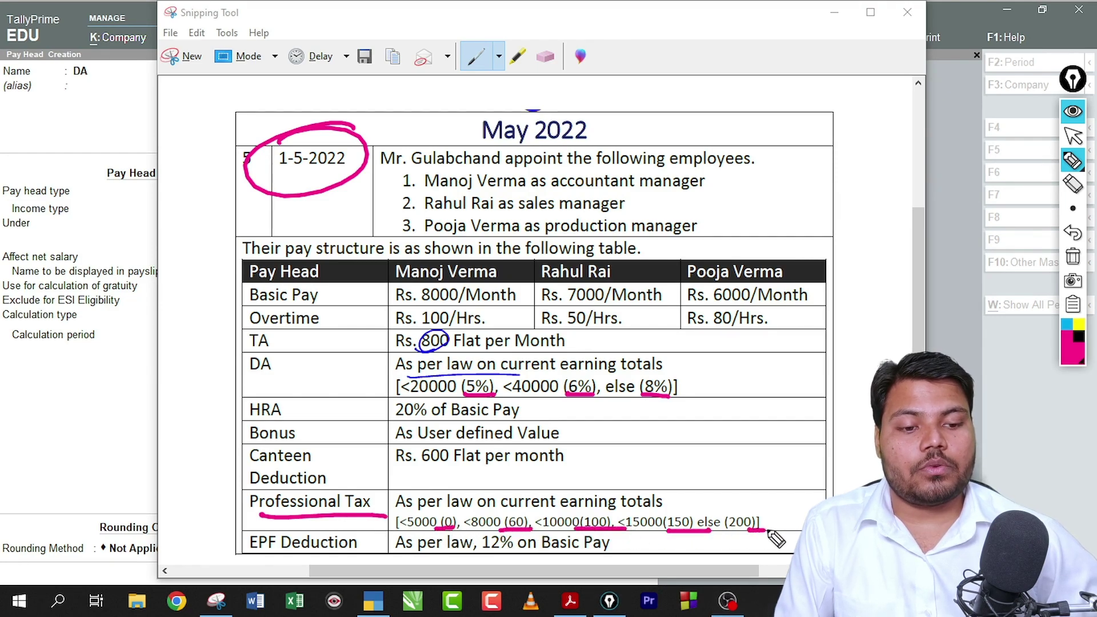
{"action": "left_click_drag", "start_coordinate": [537, 531], "coordinate": [674, 531]}
{"action": "left_click_drag", "start_coordinate": [457, 399], "coordinate": [635, 399]}
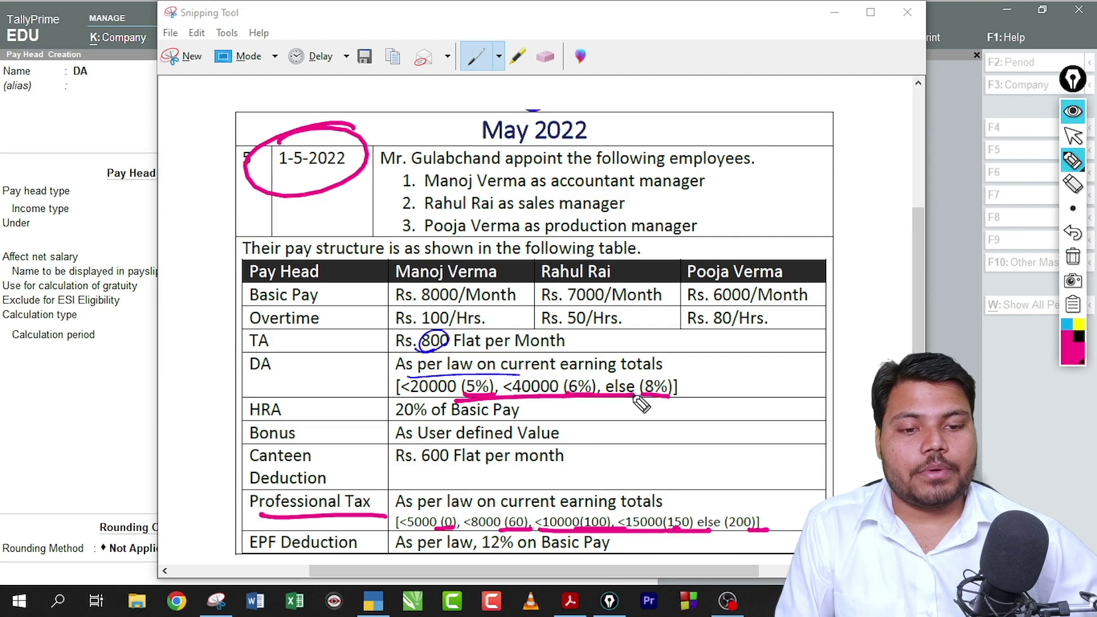
{"action": "left_click", "coordinate": [1073, 257]}
{"action": "left_click", "coordinate": [1074, 135]}
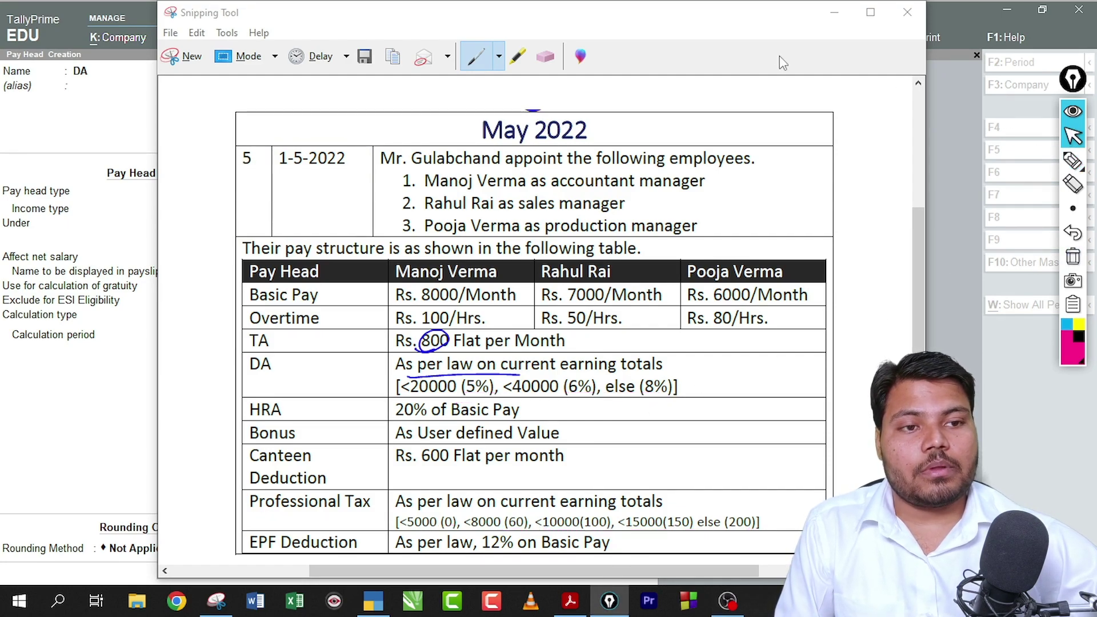
Set the first DA slab's type to Percentage with a value of 5%, checking the pay structure table in Snipping Tool.
{"action": "left_click", "coordinate": [834, 12]}
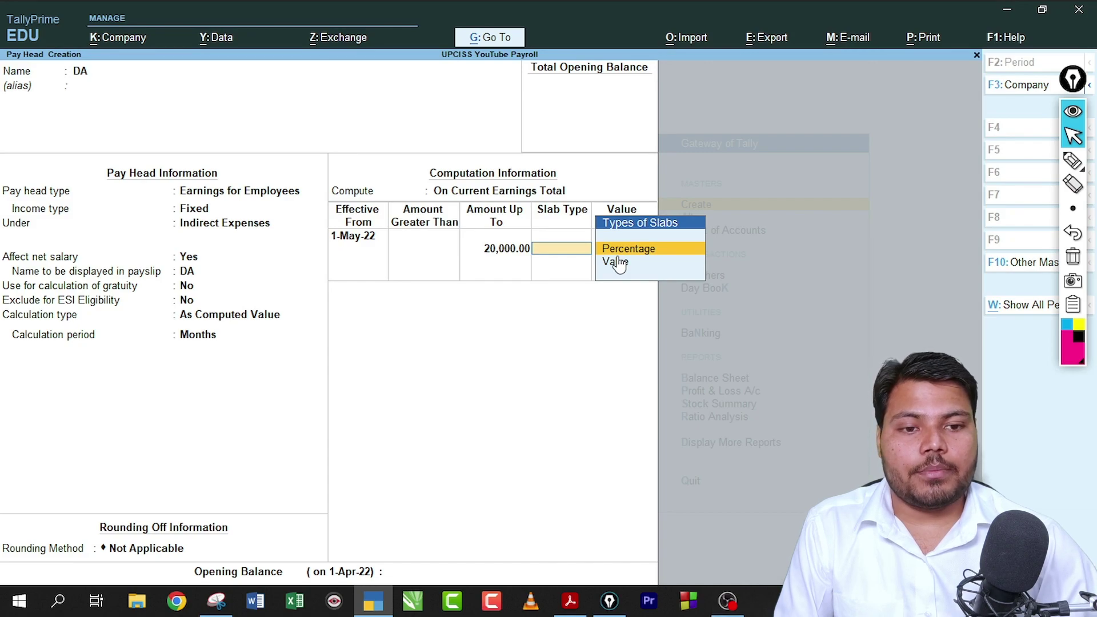
{"action": "key", "text": "Return"}
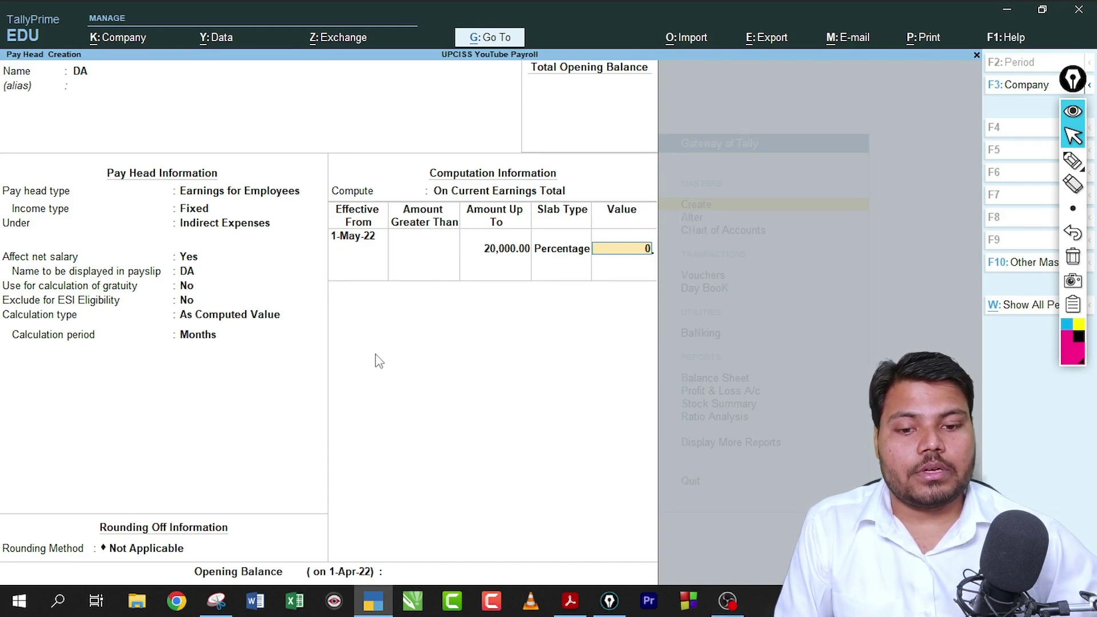
{"action": "left_click", "coordinate": [570, 600]}
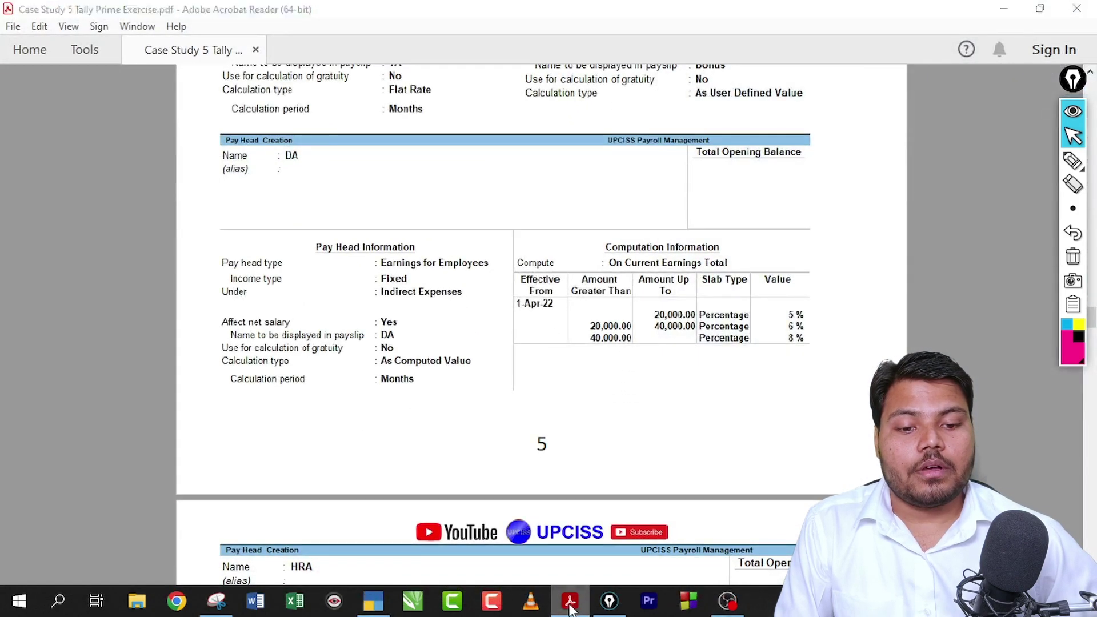
{"action": "left_click", "coordinate": [372, 600]}
{"action": "left_click", "coordinate": [217, 601]}
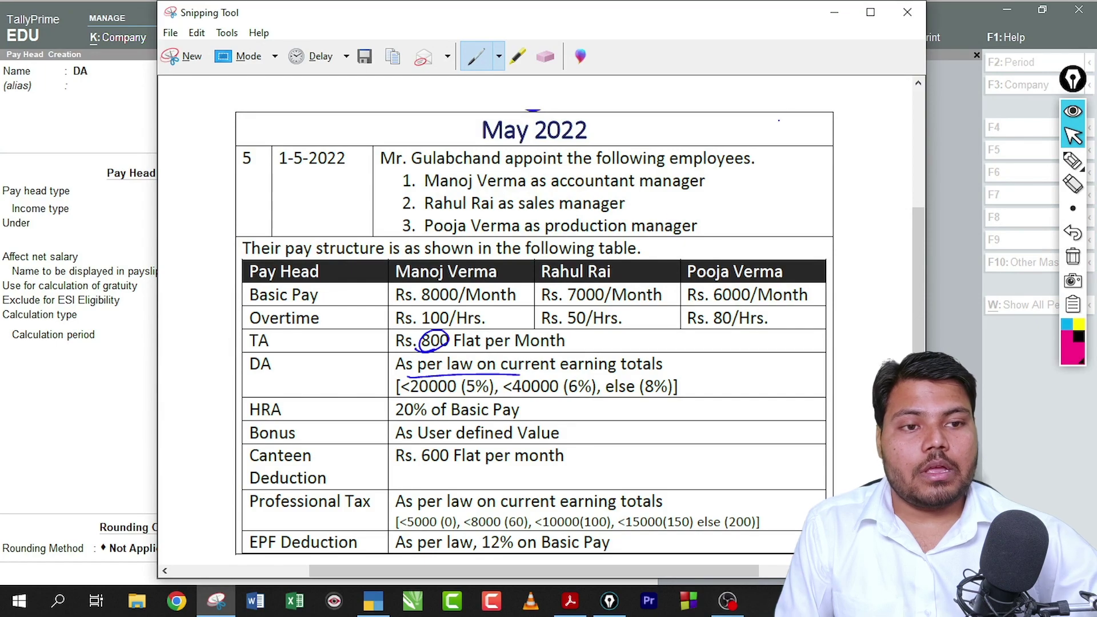
{"action": "left_click", "coordinate": [834, 12]}
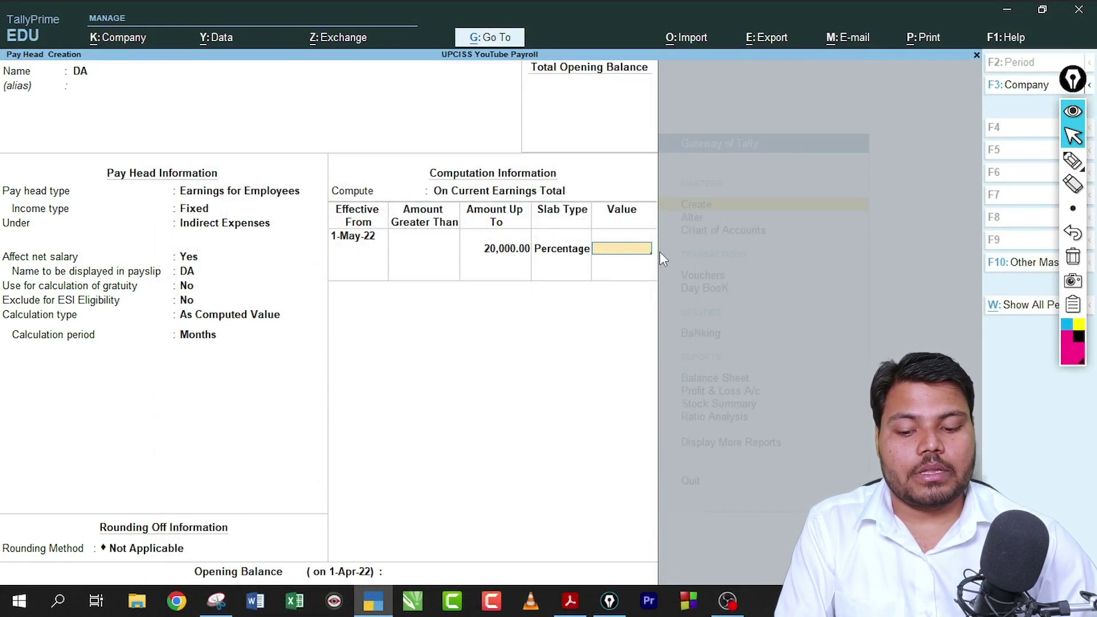
{"action": "type", "text": "5"}
{"action": "key", "text": "Return"}
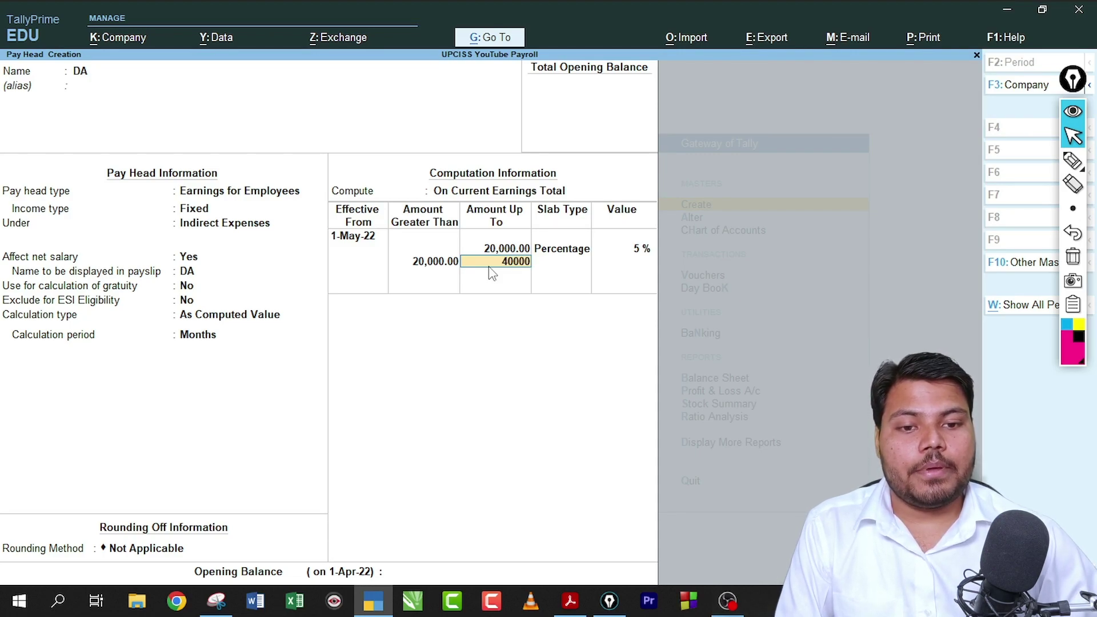
Enter the second DA slab with an upper amount of 40,000, slab type Percentage and value 6%, checking the pay structure table.
{"action": "type", "text": "40000"}
{"action": "key", "text": "Return"}
{"action": "key", "text": "Return"}
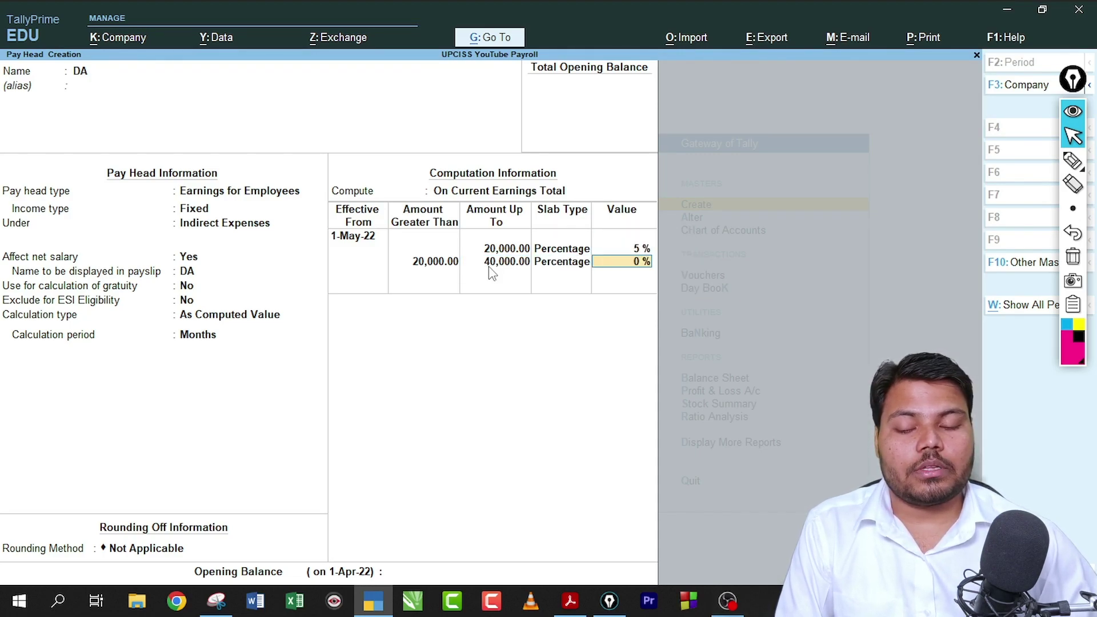
{"action": "left_click", "coordinate": [216, 601]}
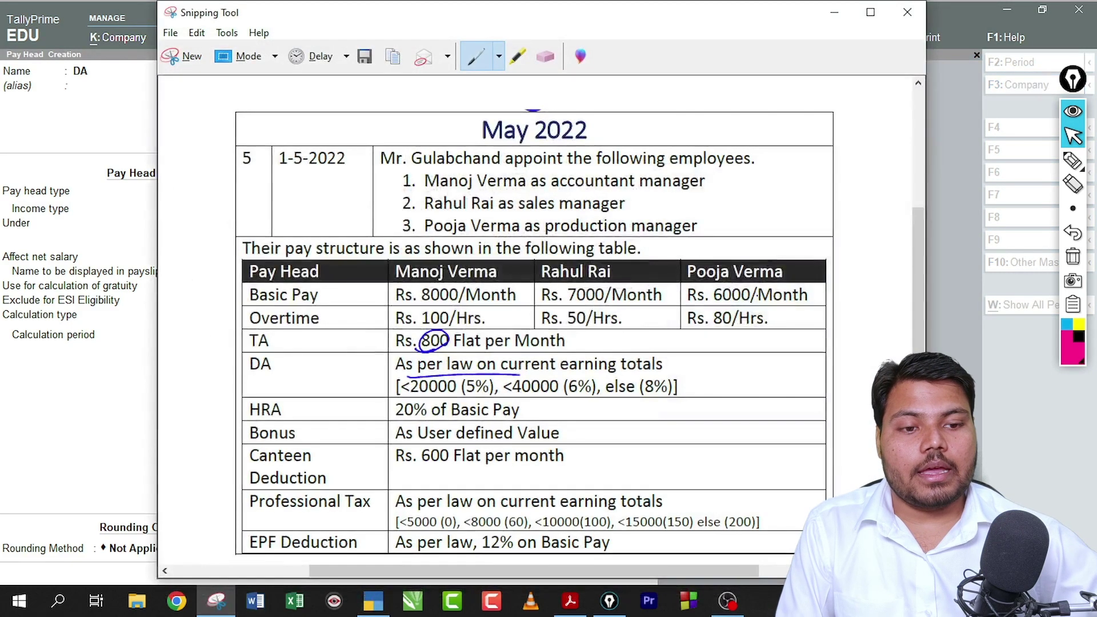
{"action": "left_click", "coordinate": [217, 601]}
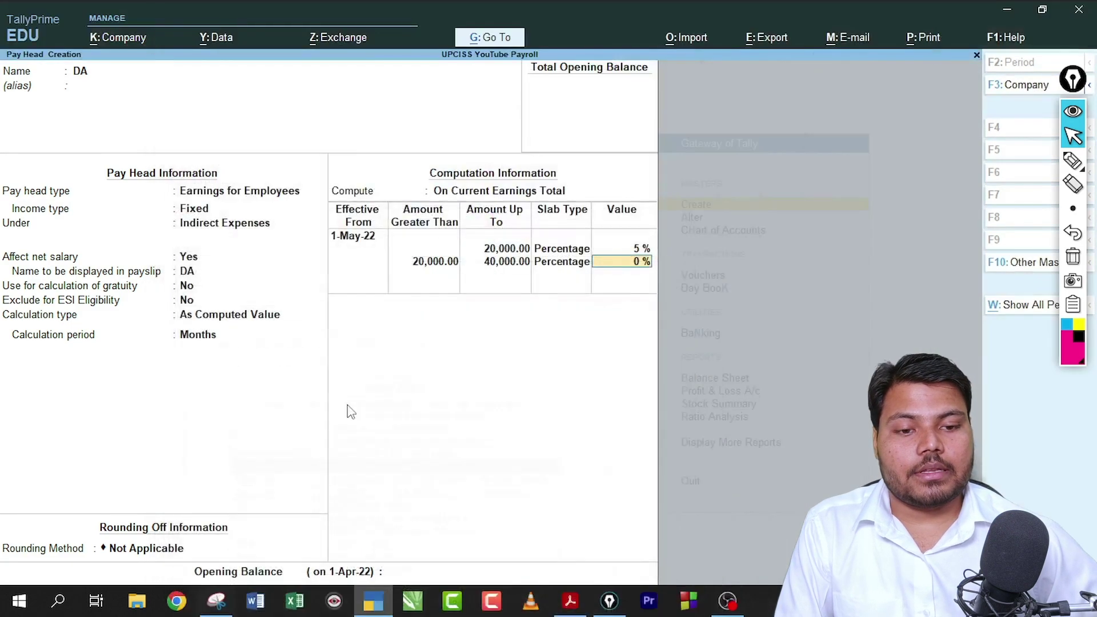
{"action": "key", "text": "Return"}
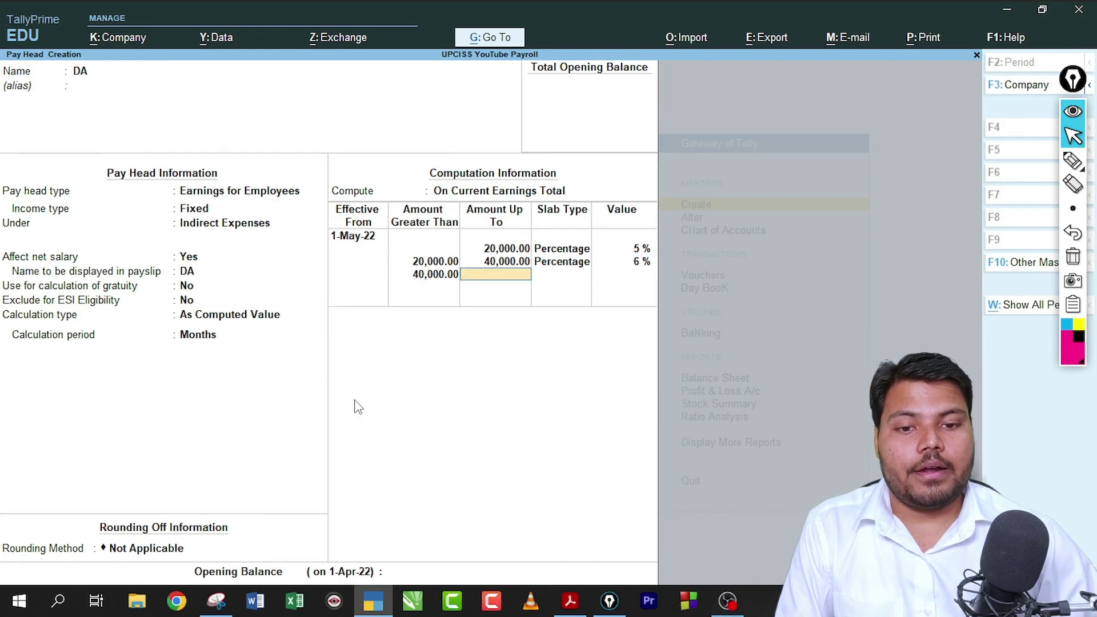
Switch to Snipping Tool, underline 40000 and circle the else (8%) part of the DA rule, clear the marks, and return to TallyPrime.
{"action": "left_click", "coordinate": [216, 601]}
{"action": "left_click", "coordinate": [1073, 161]}
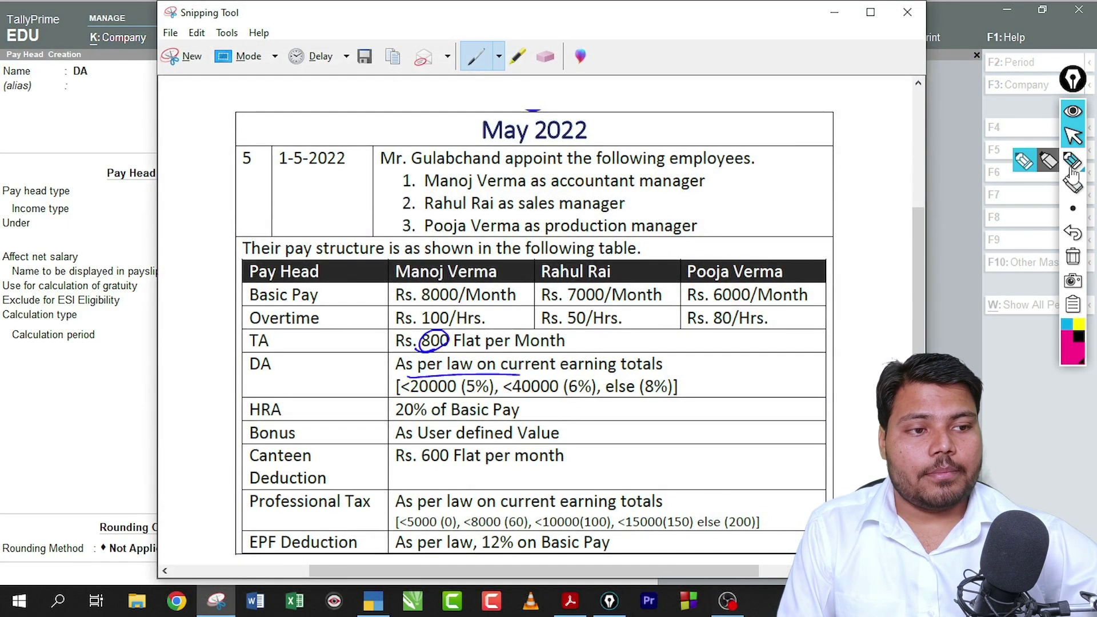
{"action": "left_click_drag", "start_coordinate": [506, 394], "coordinate": [566, 394]}
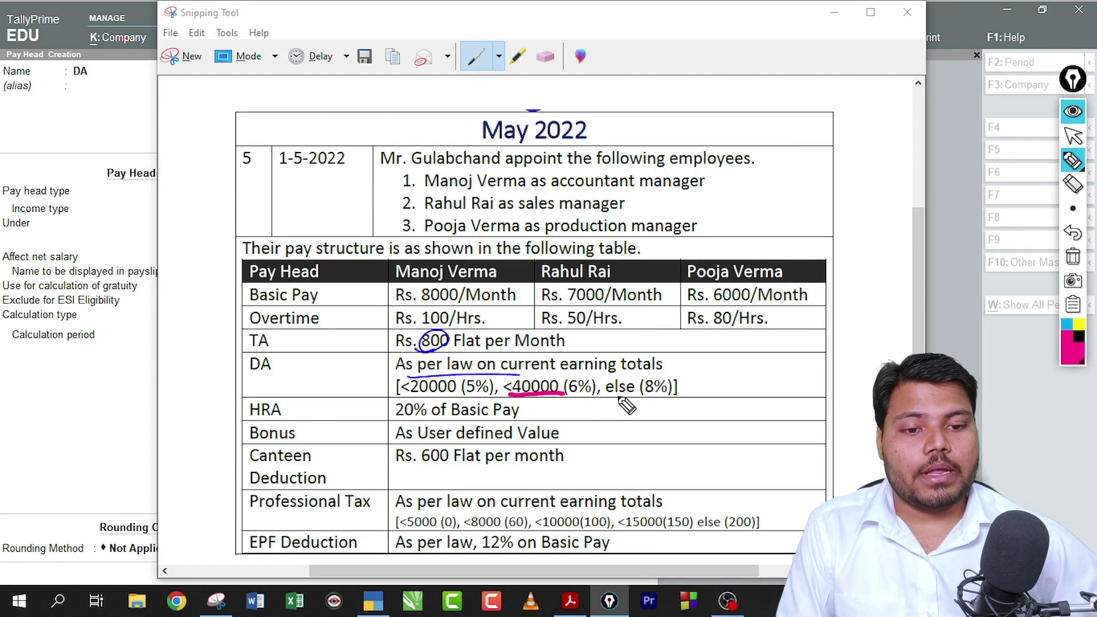
{"action": "mouse_move", "coordinate": [635, 394]}
{"action": "left_mouse_down"}
{"action": "mouse_move", "coordinate": [629, 375]}
{"action": "mouse_move", "coordinate": [612, 401]}
{"action": "mouse_move", "coordinate": [691, 397]}
{"action": "left_mouse_up"}
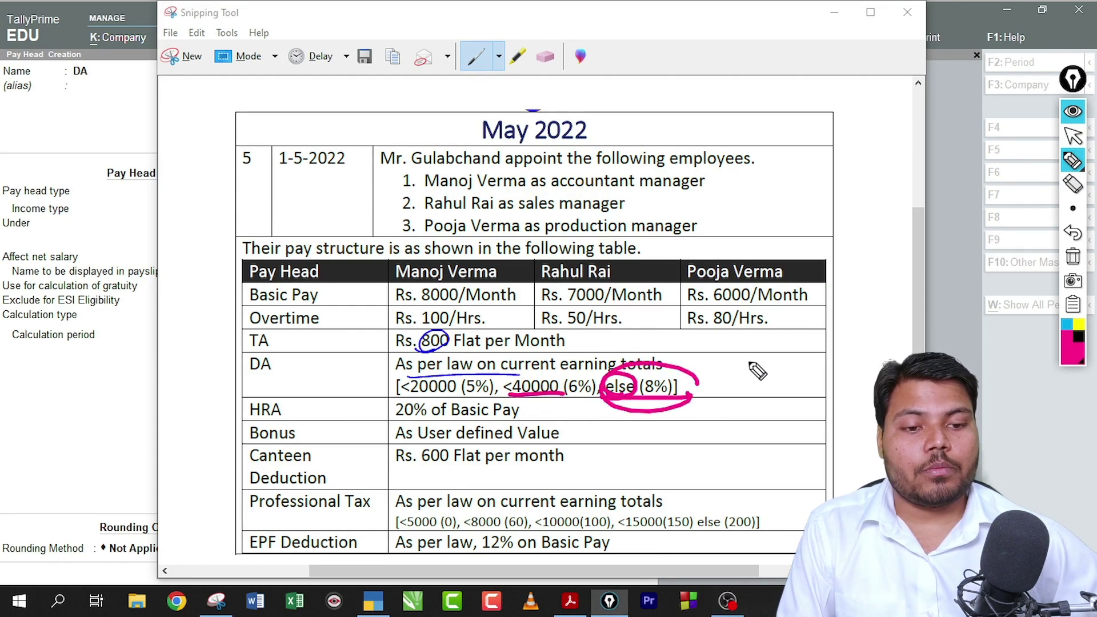
{"action": "left_click", "coordinate": [1073, 256]}
{"action": "left_click", "coordinate": [1073, 137]}
{"action": "left_click", "coordinate": [834, 12]}
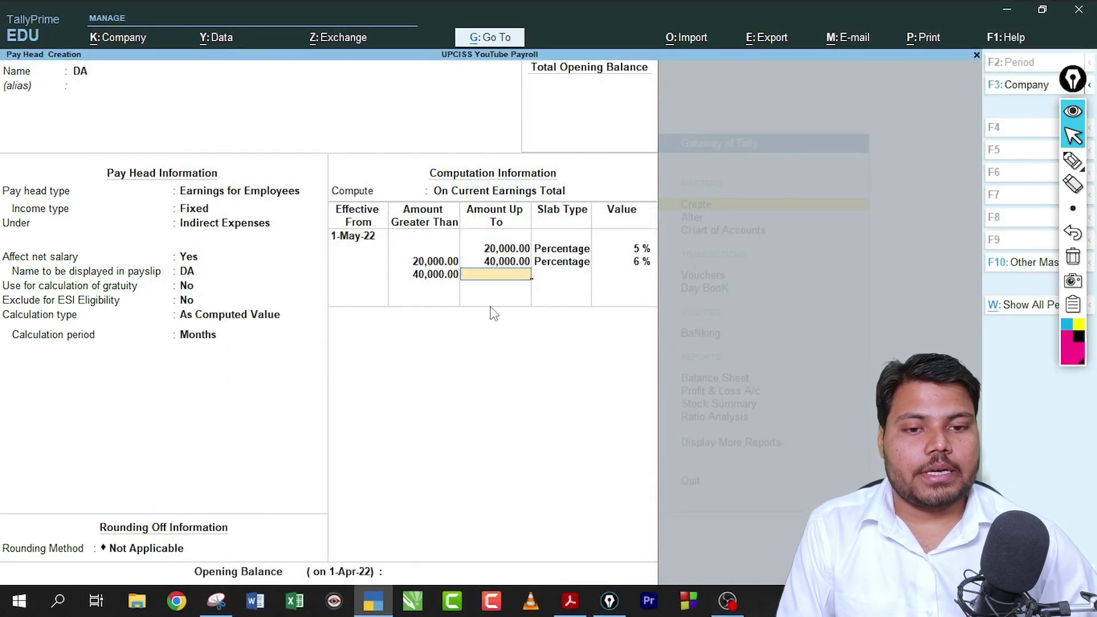
Leave the upper amount of the third DA slab blank and set its type to Percentage with a value of 8%.
{"action": "left_click", "coordinate": [1073, 160]}
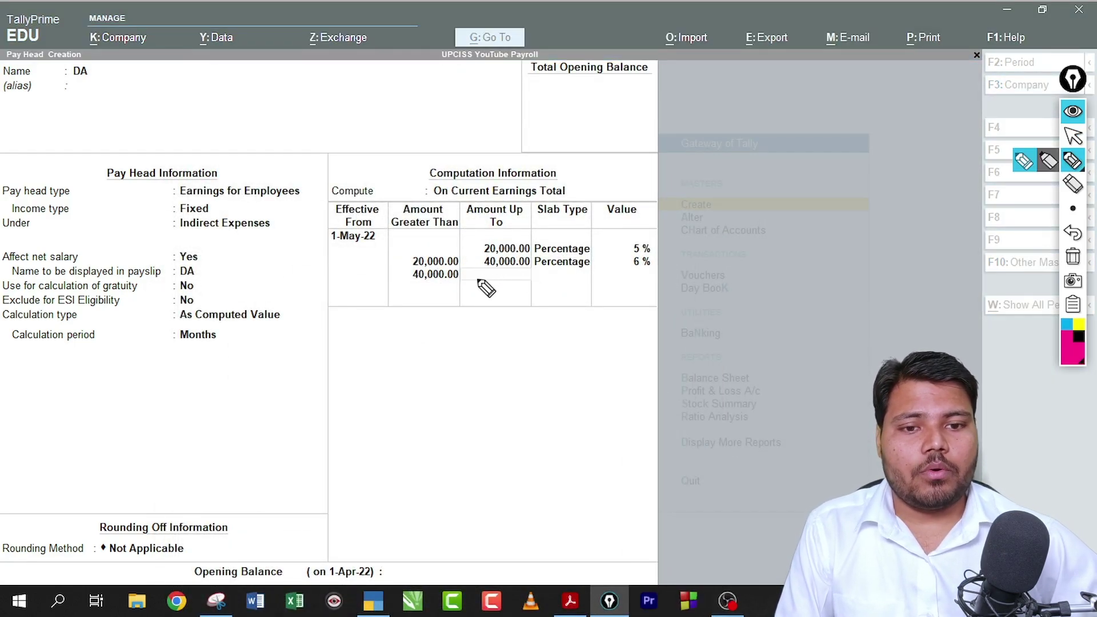
{"action": "left_click_drag", "start_coordinate": [471, 280], "coordinate": [501, 278]}
{"action": "left_click", "coordinate": [1072, 256]}
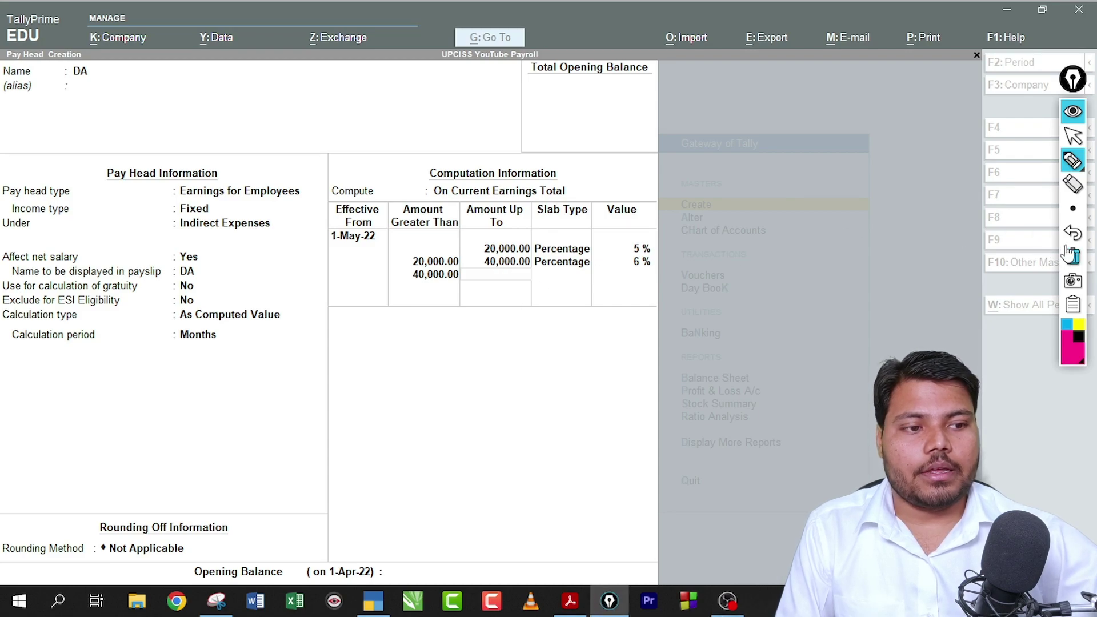
{"action": "left_click", "coordinate": [1076, 139]}
{"action": "left_click", "coordinate": [510, 276]}
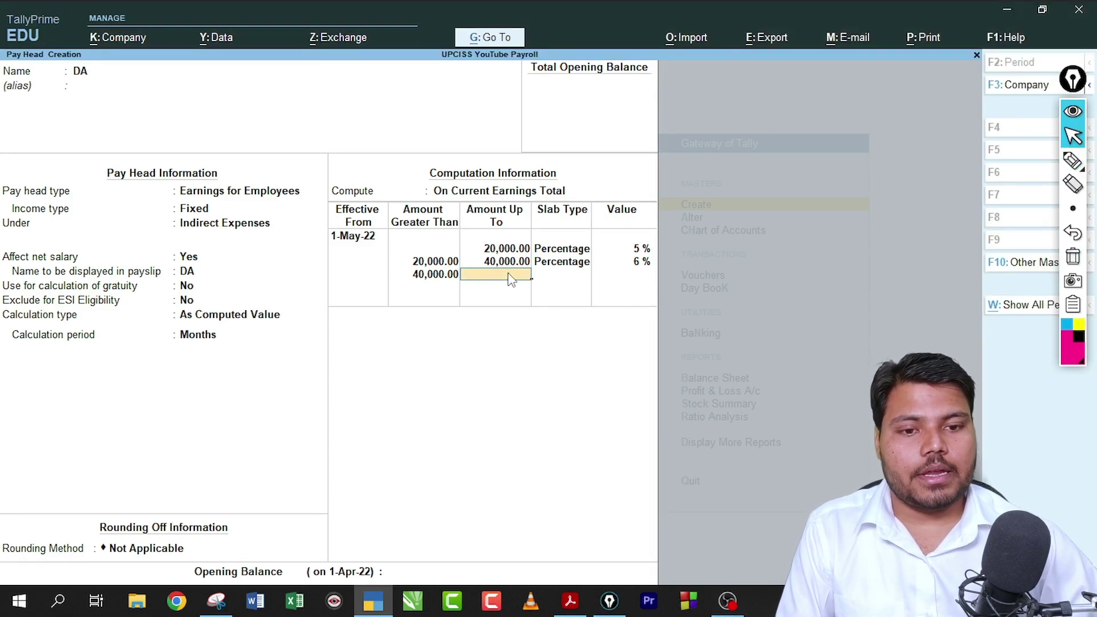
{"action": "key", "text": "Return"}
{"action": "key", "text": "Return"}
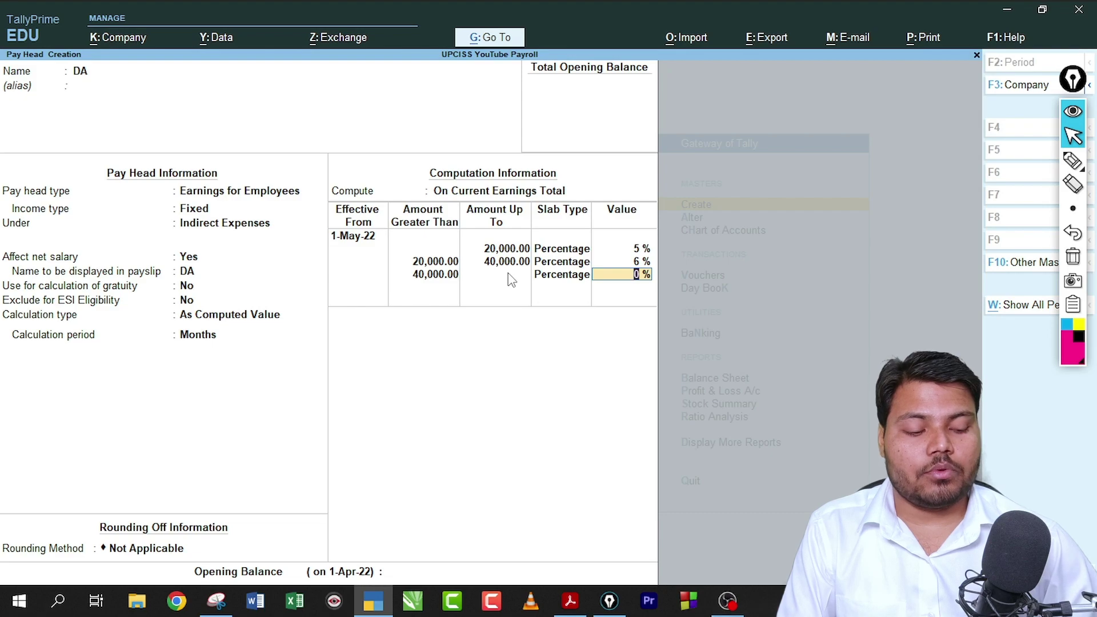
{"action": "type", "text": "8"}
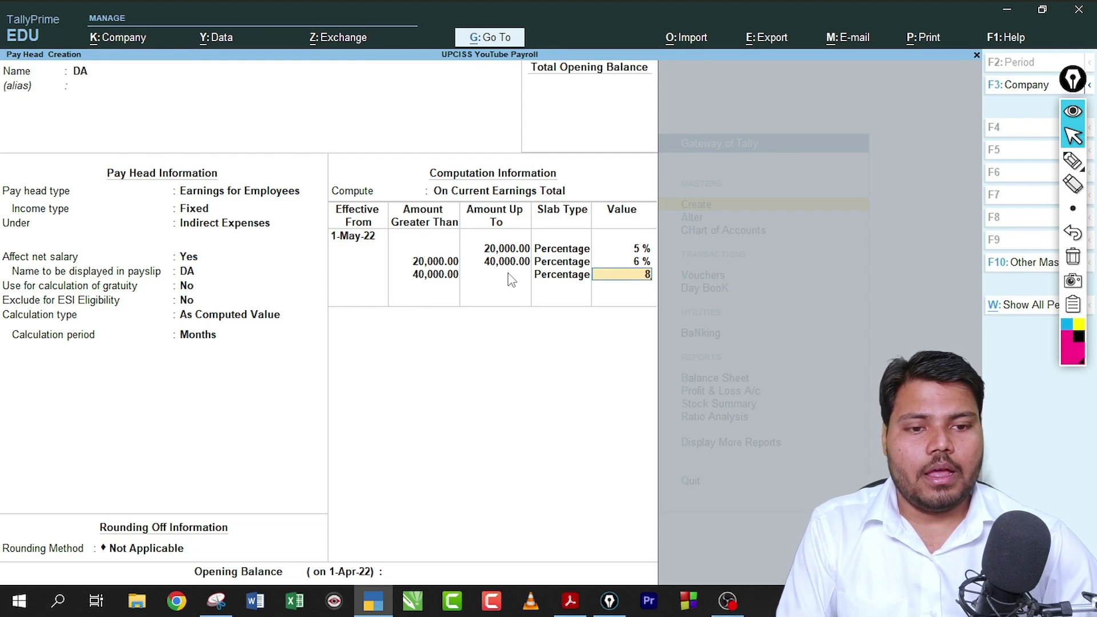
{"action": "key", "text": "Return"}
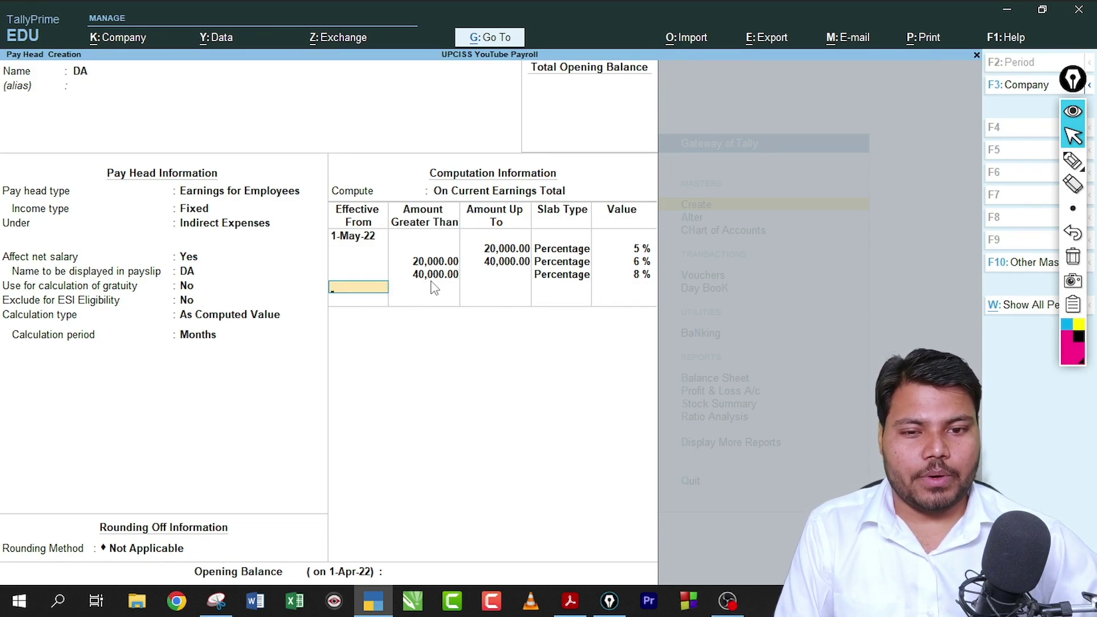
Underline the limits and percentages of the three DA slabs to review them, and clear the drawn marks.
{"action": "key", "text": "ctrl+shift+p"}
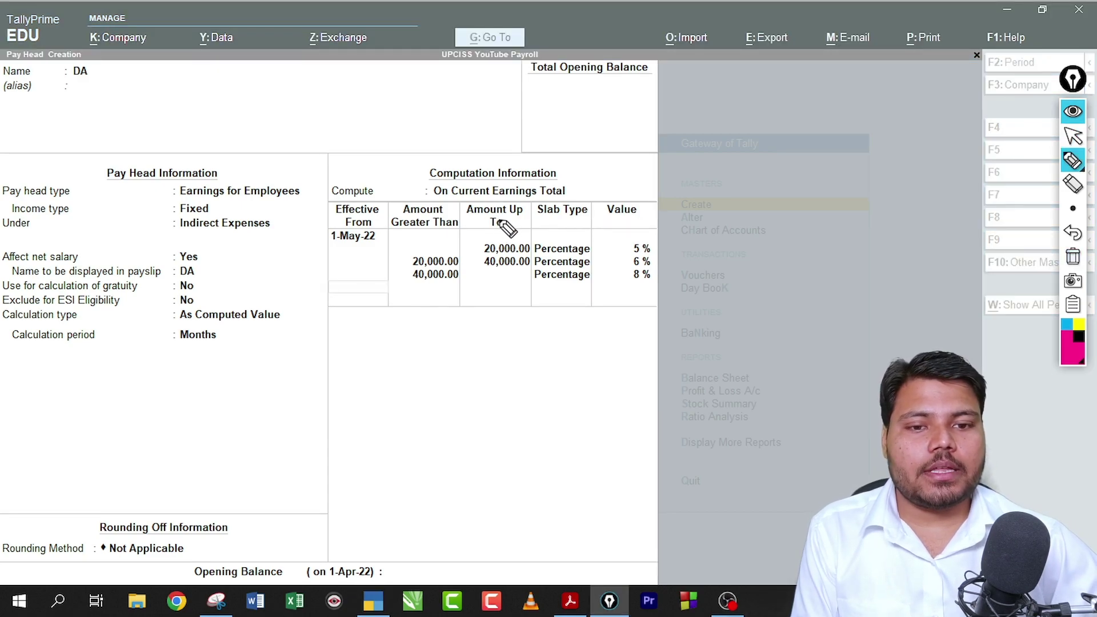
{"action": "mouse_move", "coordinate": [476, 228]}
{"action": "left_mouse_down"}
{"action": "mouse_move", "coordinate": [517, 227]}
{"action": "mouse_move", "coordinate": [521, 251]}
{"action": "left_mouse_up"}
{"action": "left_click_drag", "start_coordinate": [628, 250], "coordinate": [656, 253]}
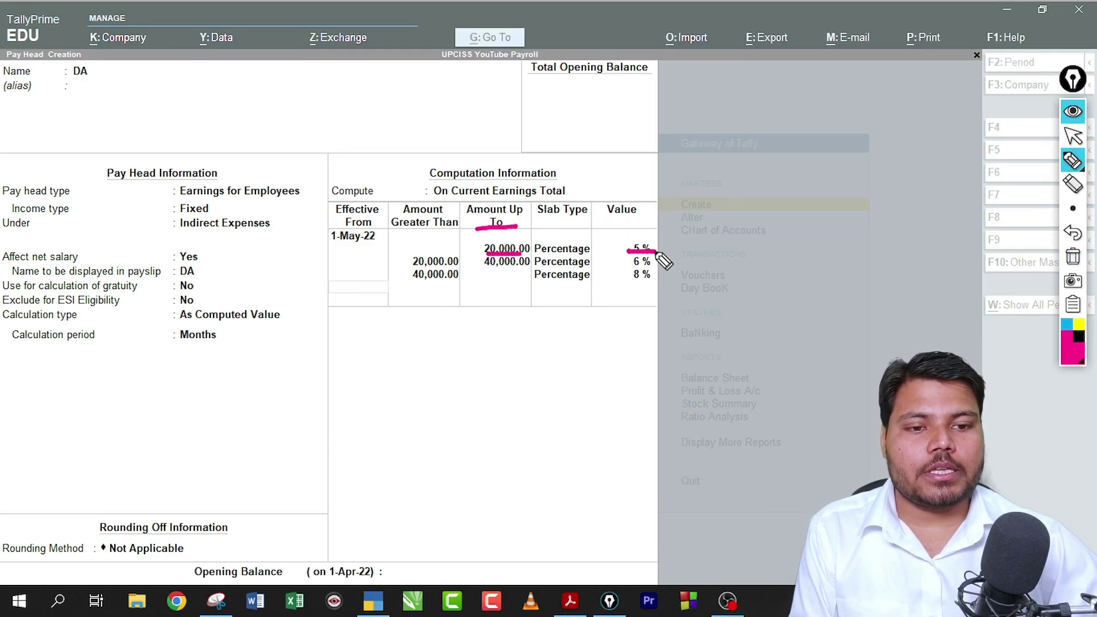
{"action": "left_click_drag", "start_coordinate": [414, 264], "coordinate": [458, 264]}
{"action": "left_click_drag", "start_coordinate": [633, 267], "coordinate": [652, 266]}
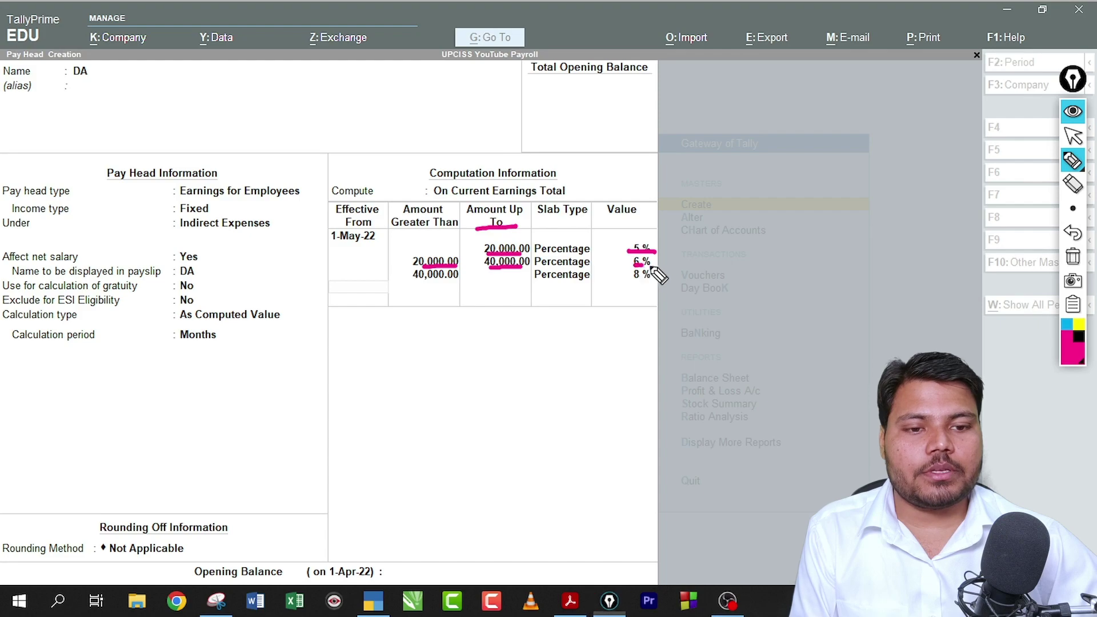
{"action": "left_click_drag", "start_coordinate": [416, 281], "coordinate": [457, 280]}
{"action": "left_click_drag", "start_coordinate": [629, 283], "coordinate": [668, 282]}
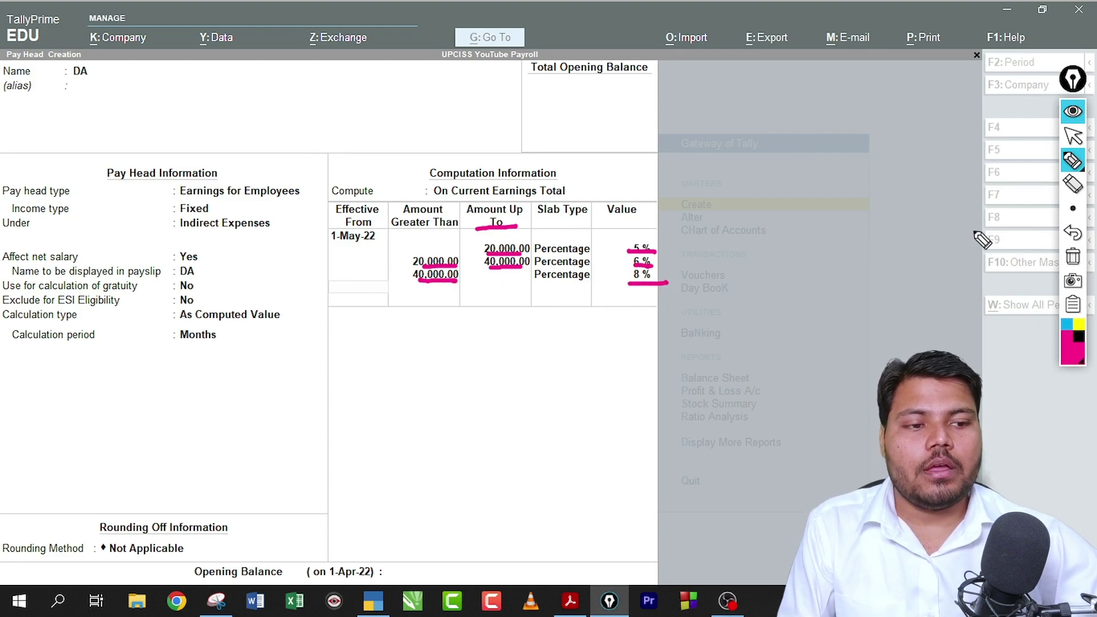
{"action": "left_click", "coordinate": [1073, 258]}
Underline DA's calculation type, As Computed Value, and clear the mark.
{"action": "left_click", "coordinate": [1074, 162]}
{"action": "mouse_move", "coordinate": [183, 322]}
{"action": "left_mouse_down"}
{"action": "mouse_move", "coordinate": [309, 321]}
{"action": "mouse_move", "coordinate": [253, 322]}
{"action": "left_mouse_up"}
{"action": "left_click", "coordinate": [1072, 262]}
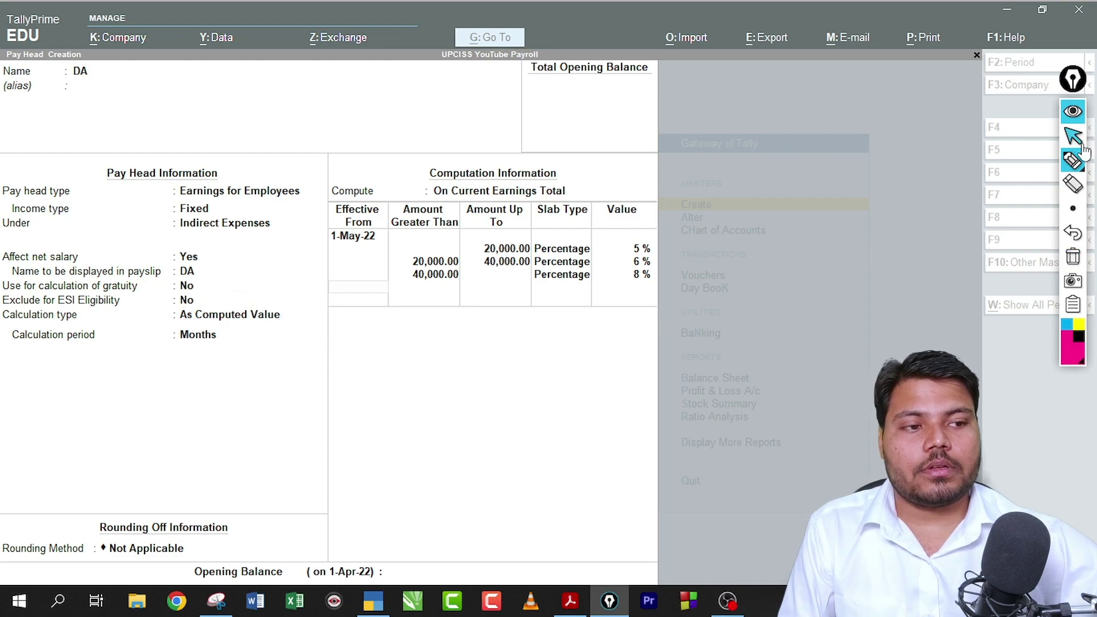
{"action": "left_click", "coordinate": [1073, 136]}
End the DA slab list without another effective date and save the DA pay head.
{"action": "left_click", "coordinate": [379, 299]}
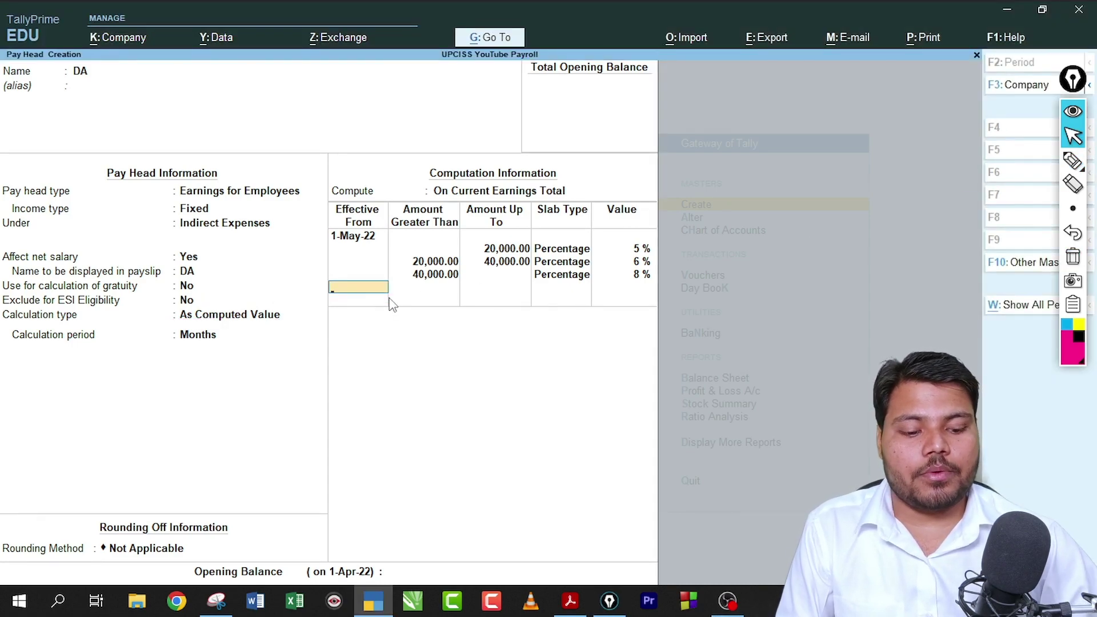
{"action": "key", "text": "Return"}
{"action": "key", "text": "Return"}
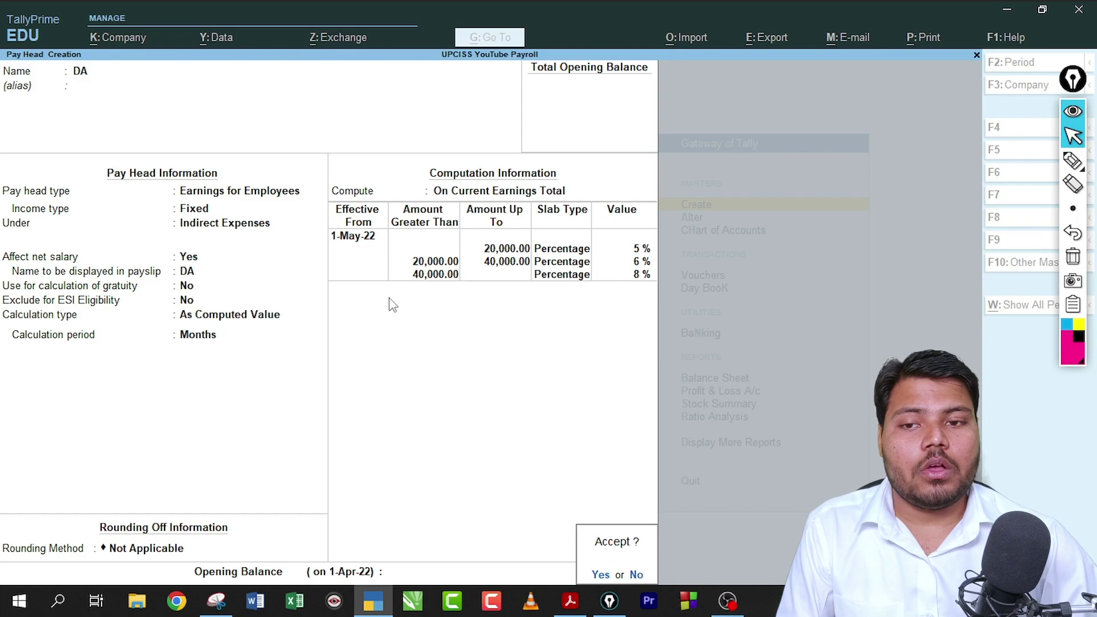
{"action": "key", "text": "Return"}
Check HRA's rule in the Snipping Tool pay structure table, clear the underlines, and view its sample pay head in the case study PDF.
{"action": "left_click", "coordinate": [570, 600]}
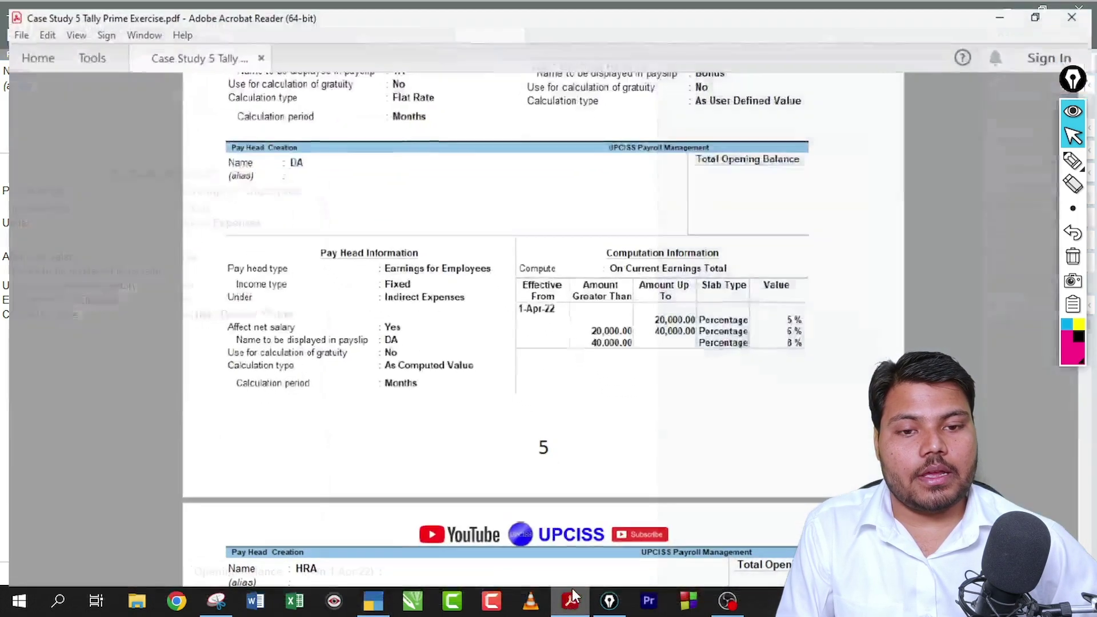
{"action": "left_click_drag", "start_coordinate": [250, 420], "coordinate": [305, 419]}
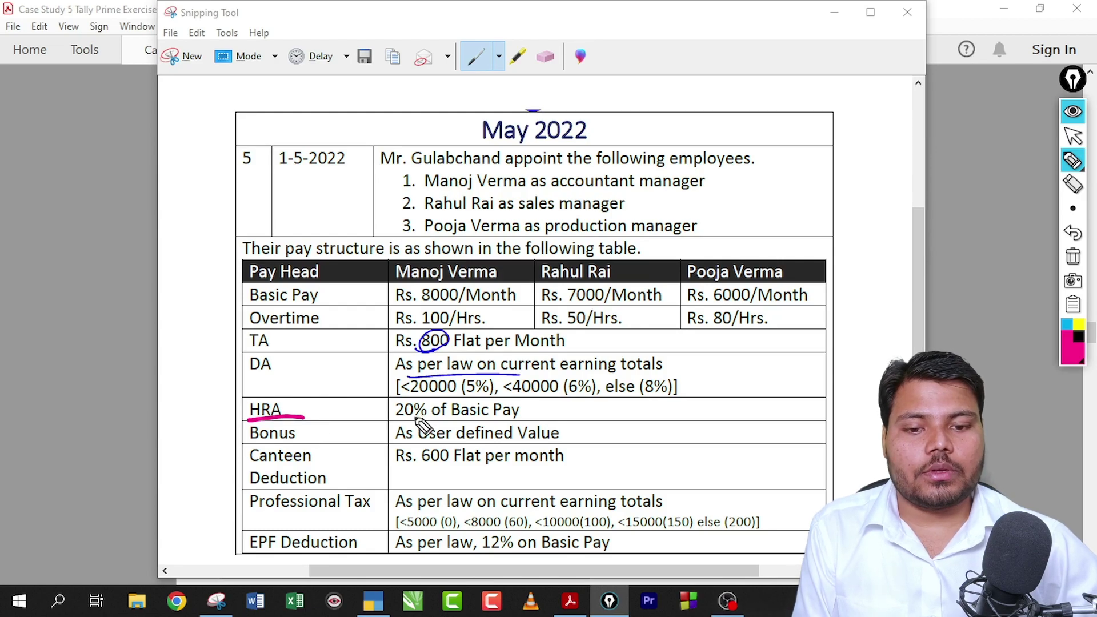
{"action": "left_click_drag", "start_coordinate": [396, 419], "coordinate": [478, 418]}
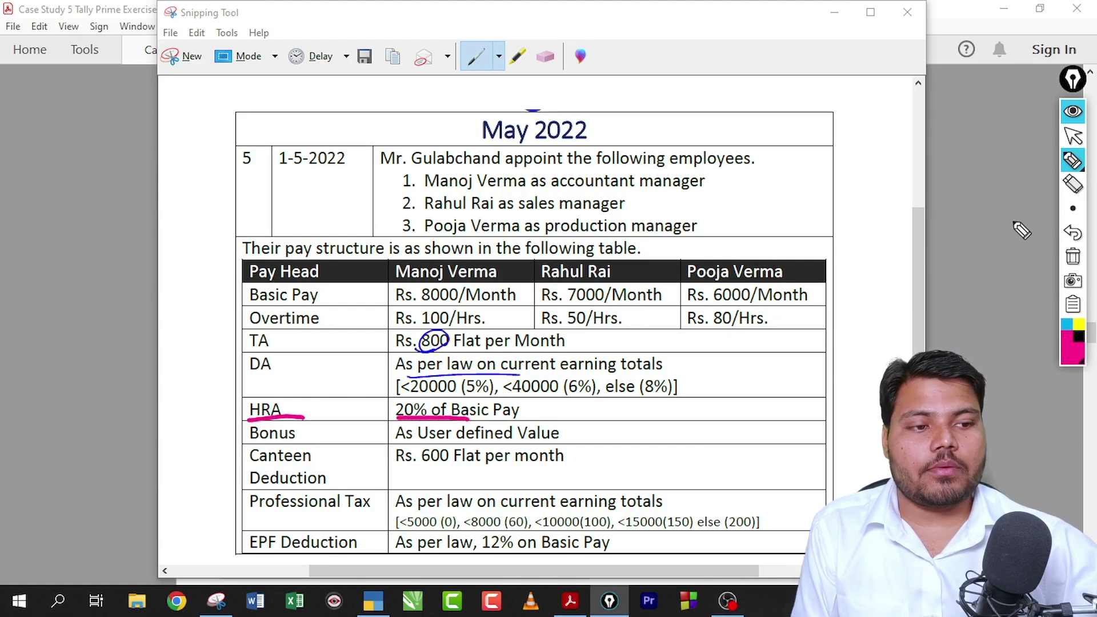
{"action": "left_click", "coordinate": [1073, 257]}
{"action": "left_click", "coordinate": [1073, 136]}
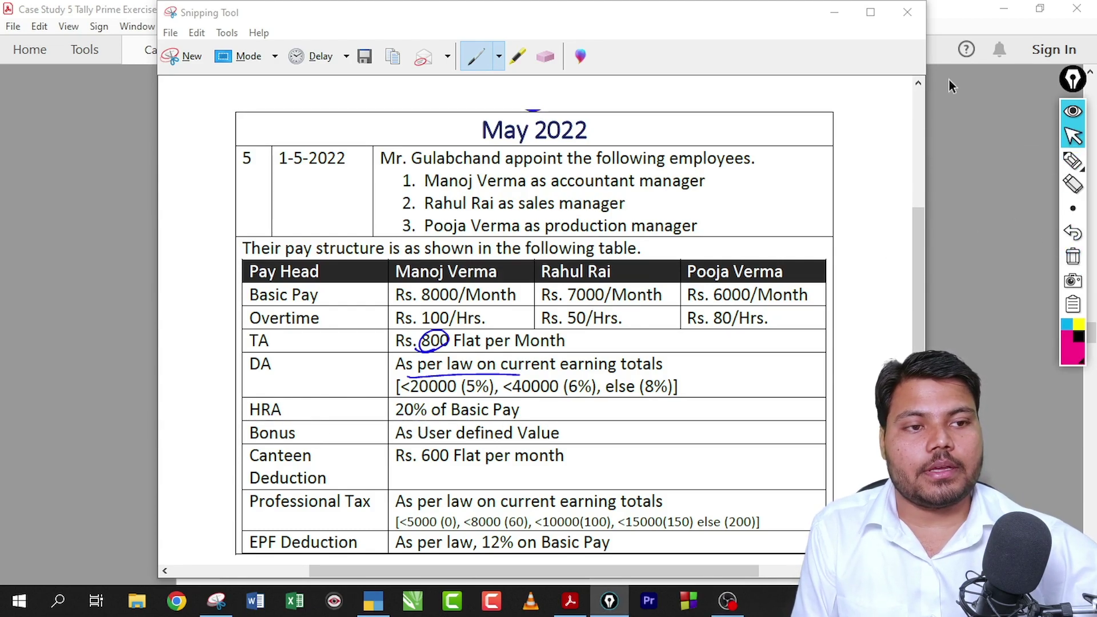
{"action": "left_click", "coordinate": [831, 16]}
{"action": "left_click_drag", "start_coordinate": [293, 165], "coordinate": [466, 318]}
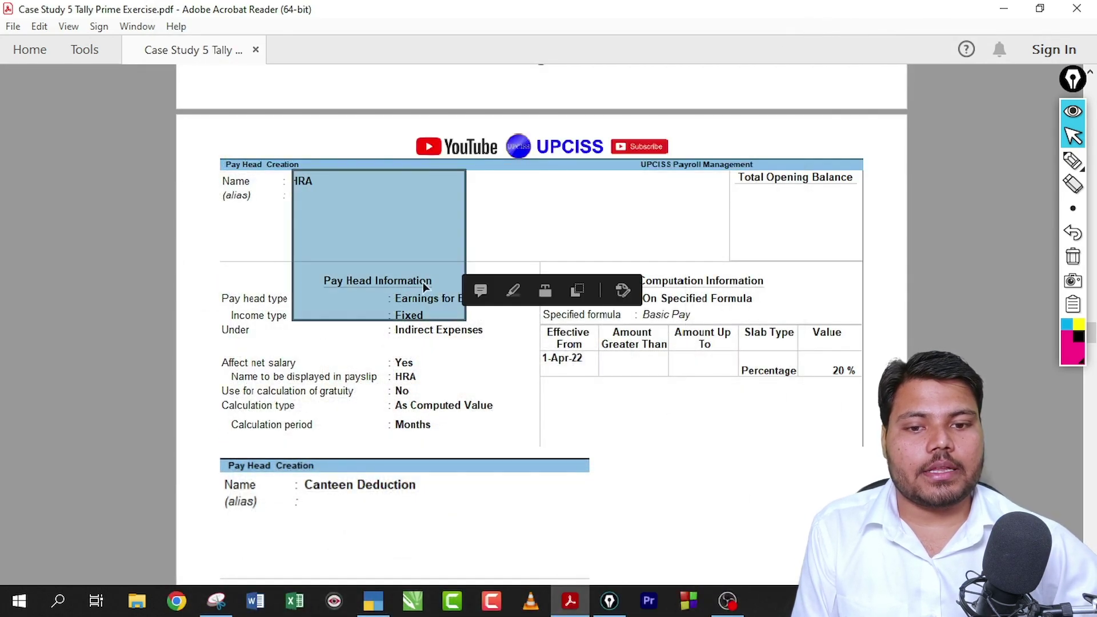
{"action": "left_click", "coordinate": [547, 288]}
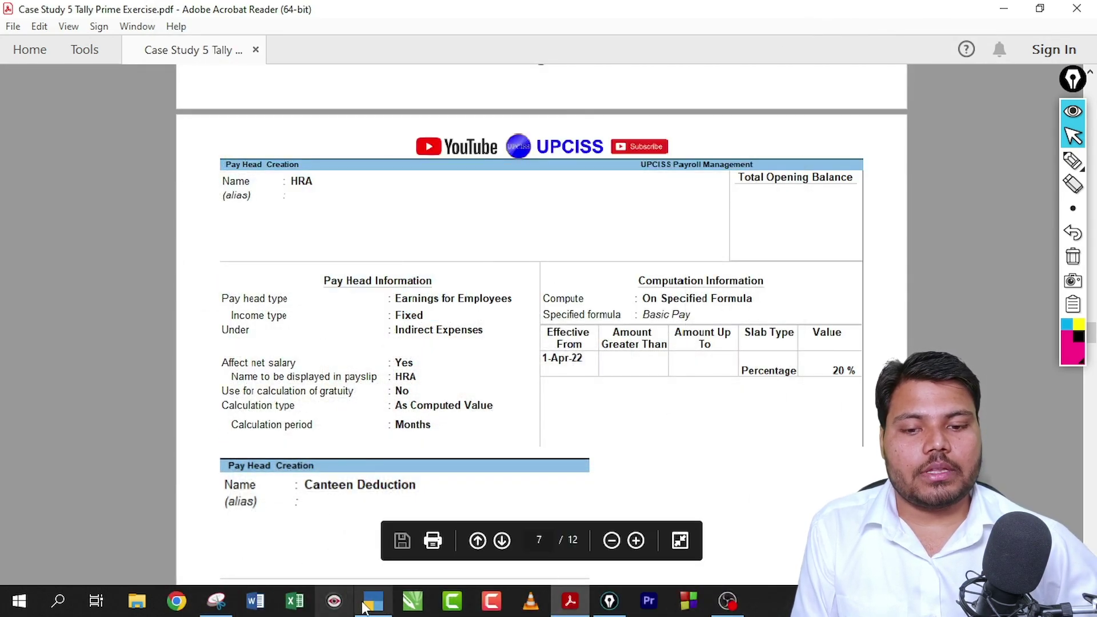
Switch to TallyPrime, name the new pay head HRA without an alias, and keep Earnings for Employees as its pay head type.
{"action": "left_click", "coordinate": [372, 601]}
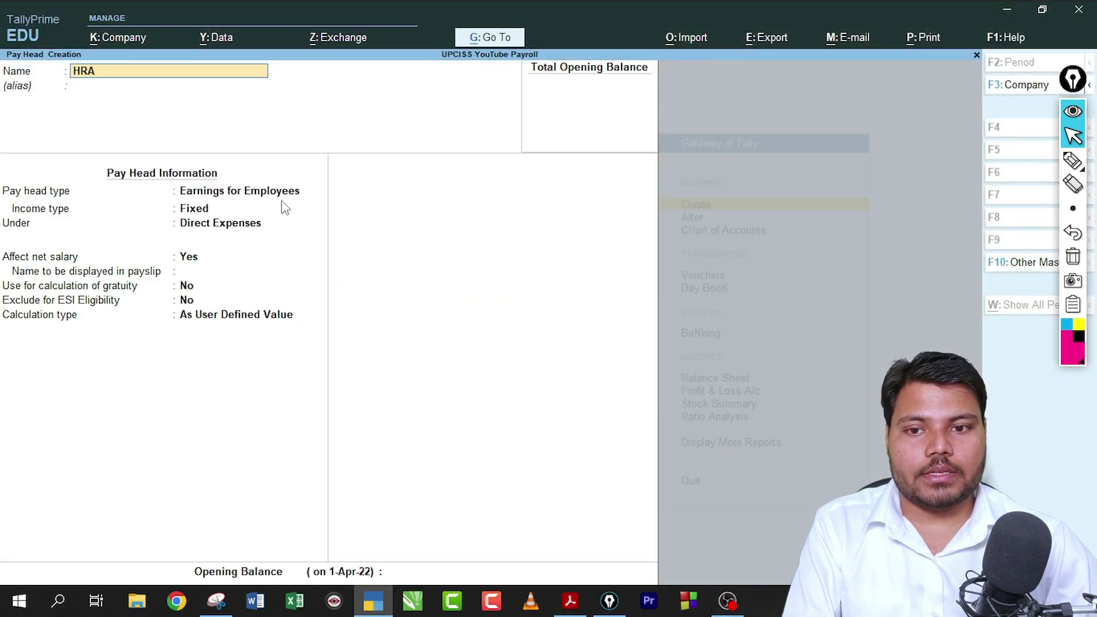
{"action": "key", "text": "Return"}
{"action": "key", "text": "Return"}
{"action": "key", "text": "Return"}
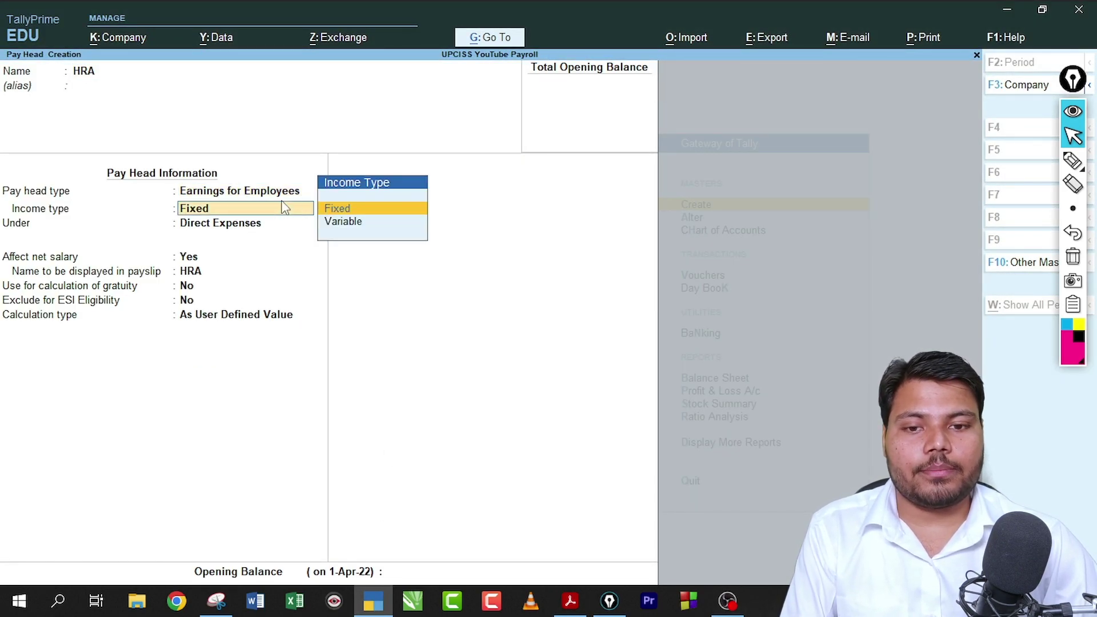
Keep HRA's income type Fixed, group it under Indirect Expenses, and keep its default payslip, gratuity and ESI settings.
{"action": "key", "text": "Return"}
{"action": "type", "text": "ind"}
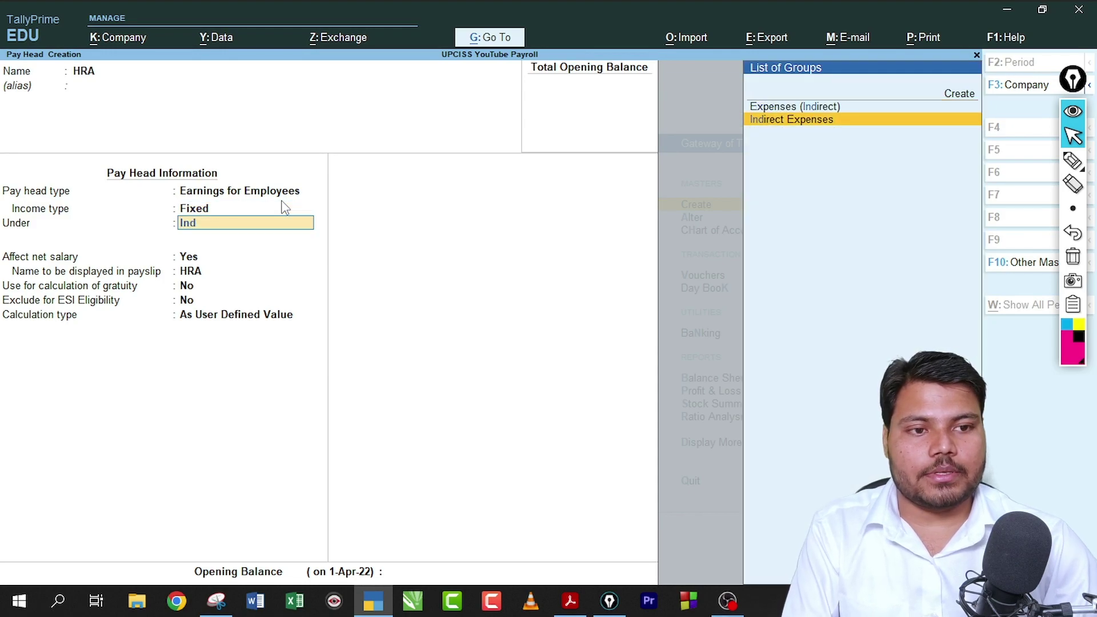
{"action": "key", "text": "Return"}
{"action": "key", "text": "Return"}
{"action": "key", "text": "Return"}
{"action": "key", "text": "Return"}
{"action": "key", "text": "Return"}
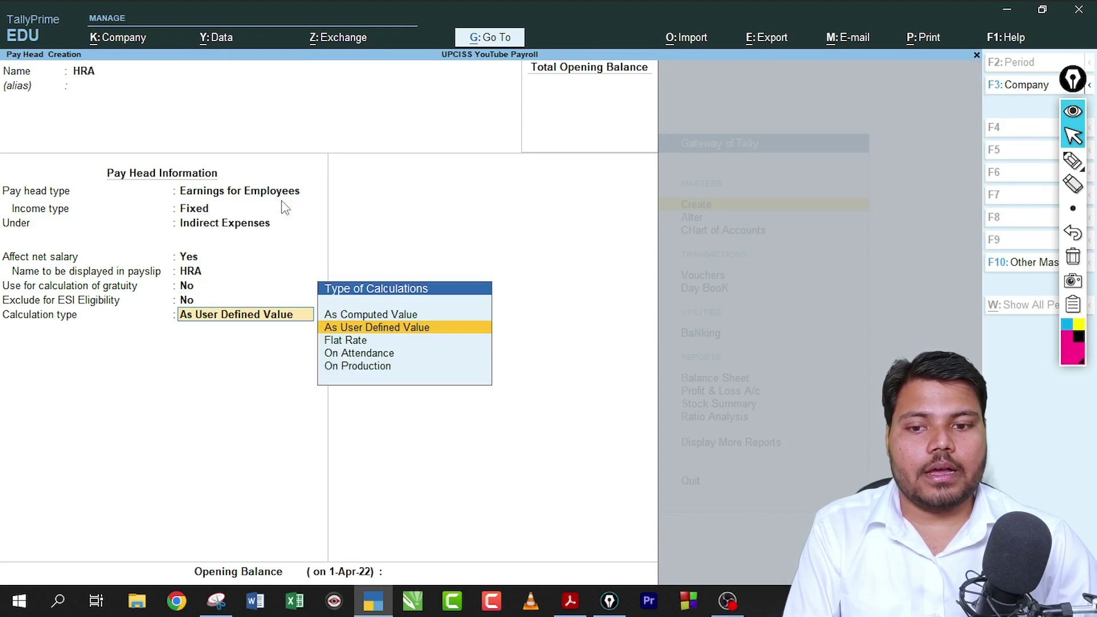
Set HRA's calculation type to As Computed Value and leave its rounding method Not Applicable.
{"action": "key", "text": "Up"}
{"action": "key", "text": "Return"}
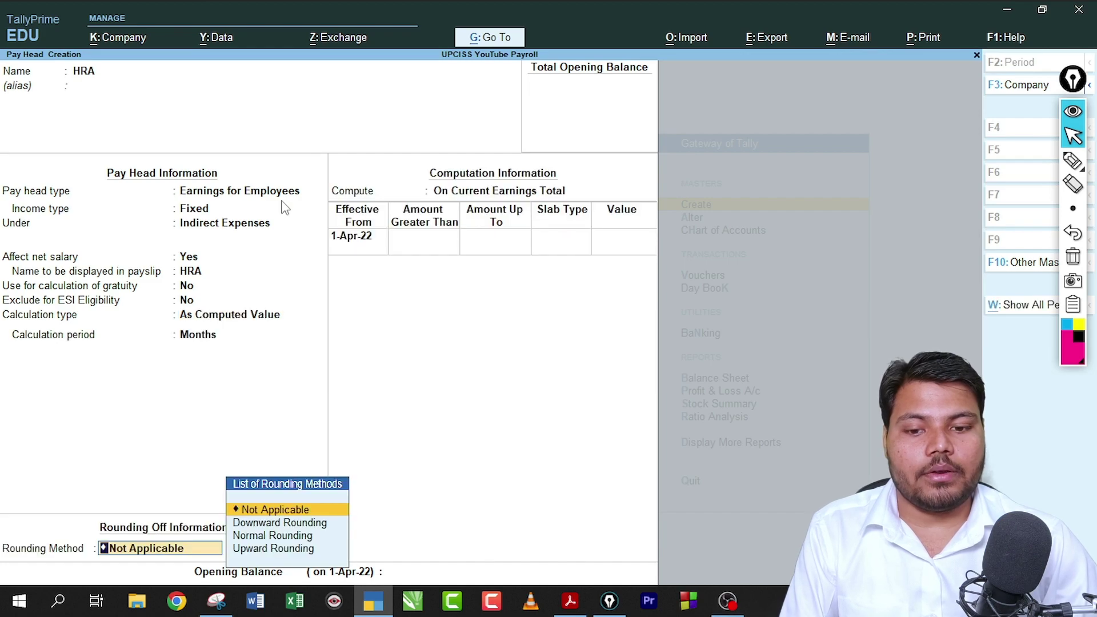
{"action": "key", "text": "Return"}
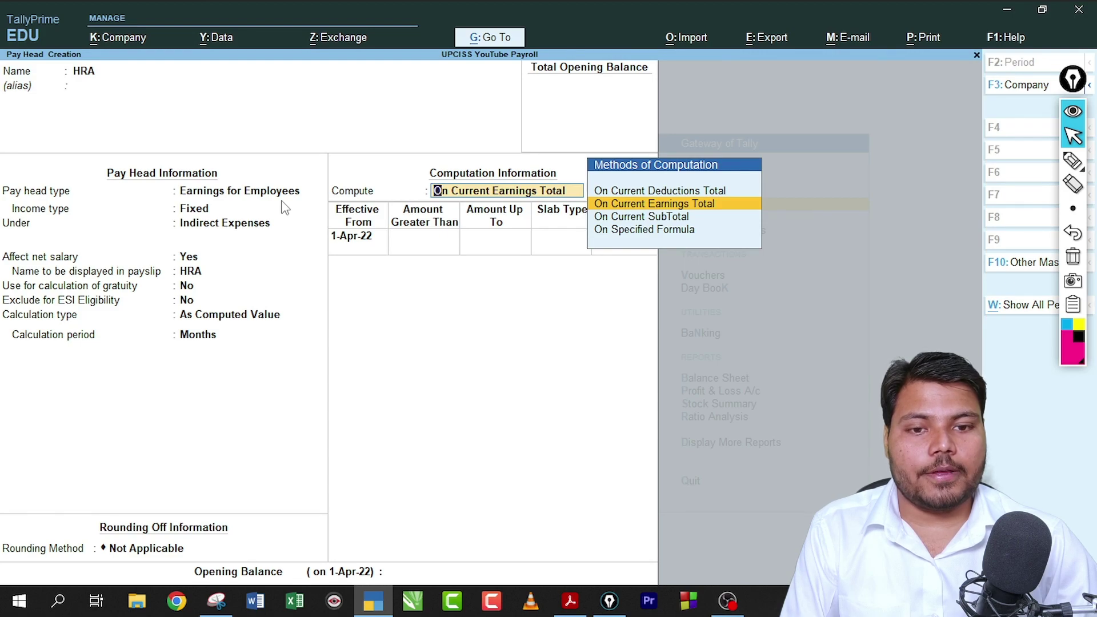
Highlight On Specified Formula among the computation methods, mark it with the pen, and clear the mark.
{"action": "key", "text": "Down"}
{"action": "key", "text": "Down"}
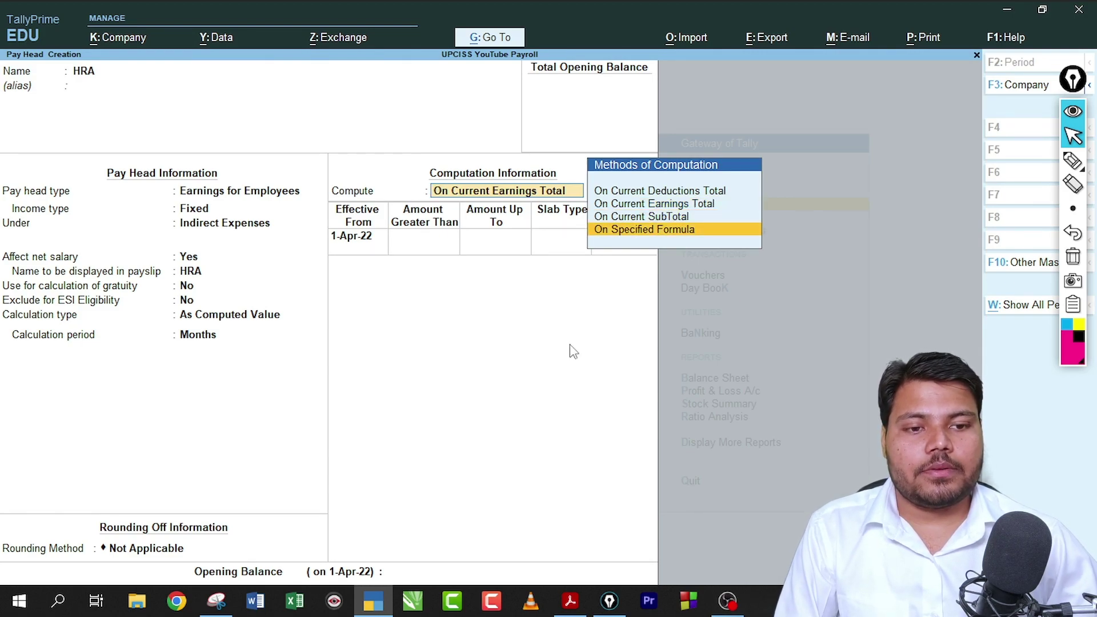
{"action": "left_click", "coordinate": [1073, 162]}
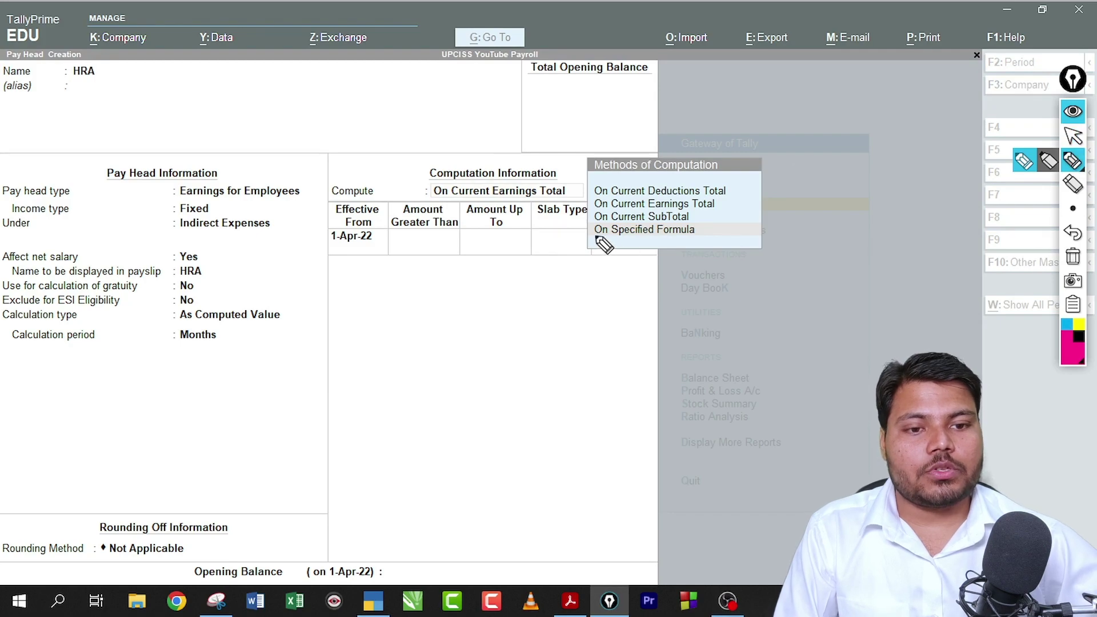
{"action": "mouse_move", "coordinate": [592, 240]}
{"action": "left_mouse_down"}
{"action": "mouse_move", "coordinate": [704, 231]}
{"action": "mouse_move", "coordinate": [586, 237]}
{"action": "mouse_move", "coordinate": [598, 246]}
{"action": "mouse_move", "coordinate": [574, 237]}
{"action": "left_mouse_up"}
{"action": "left_click", "coordinate": [1074, 256]}
{"action": "left_click", "coordinate": [1073, 136]}
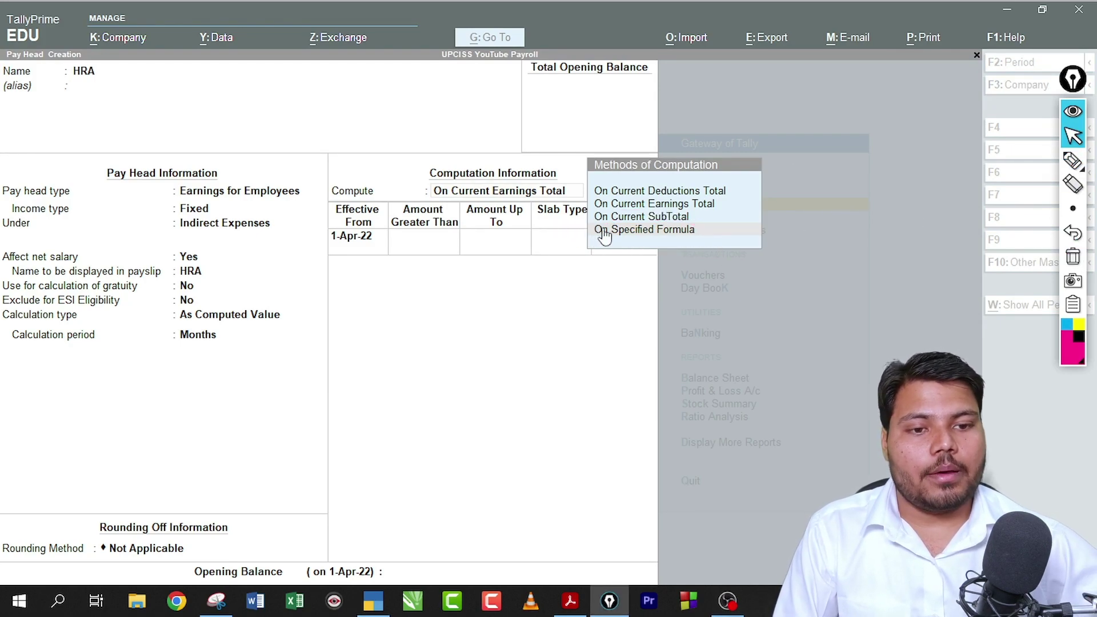
Compute HRA On Specified Formula with Basic Pay as the only added pay head, effective from 1-May-22.
{"action": "left_click", "coordinate": [629, 231]}
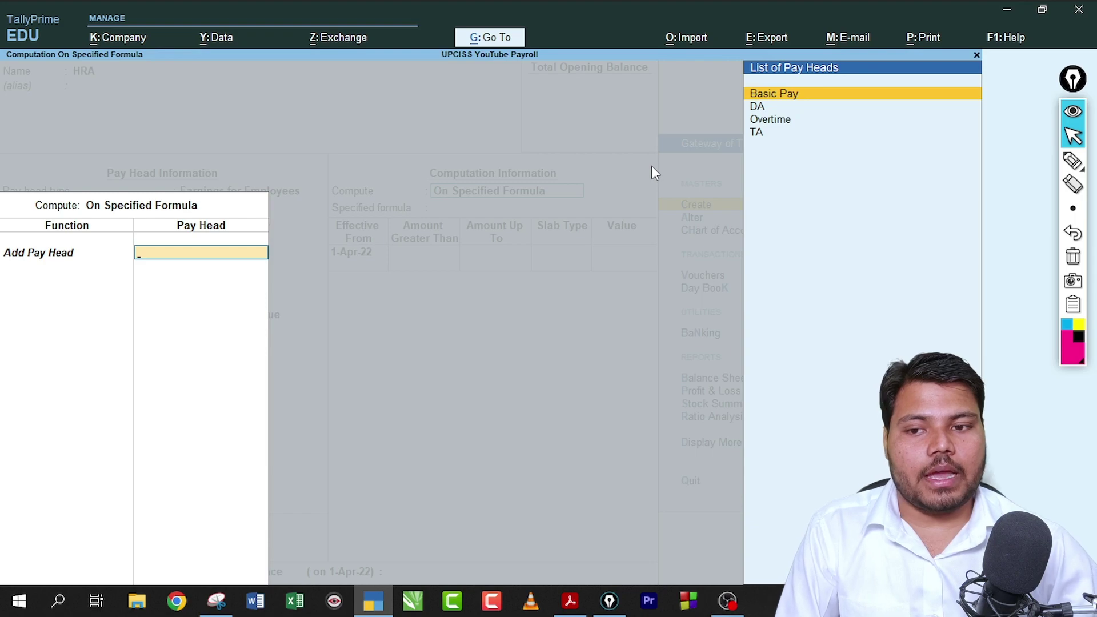
{"action": "key", "text": "Down"}
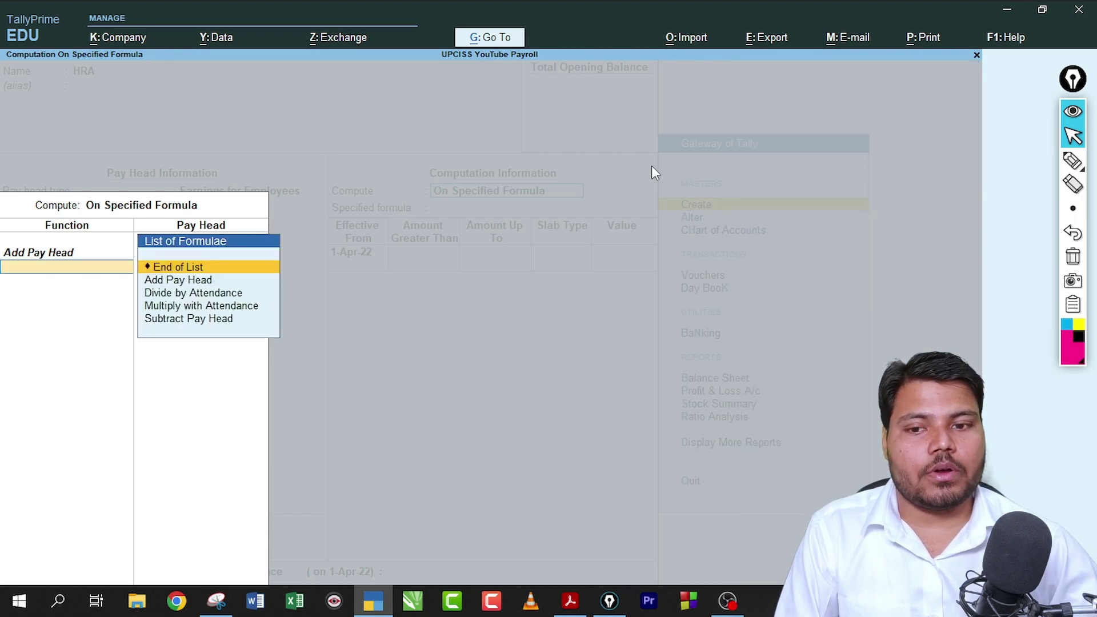
{"action": "key", "text": "Return"}
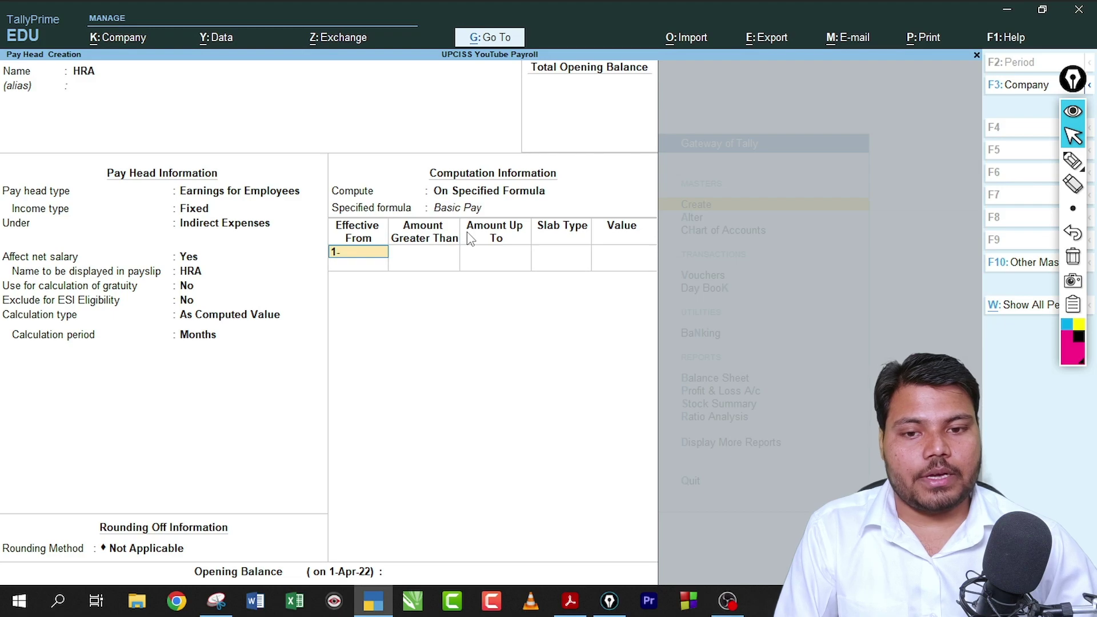
{"action": "type", "text": "1-5"}
{"action": "key", "text": "Return"}
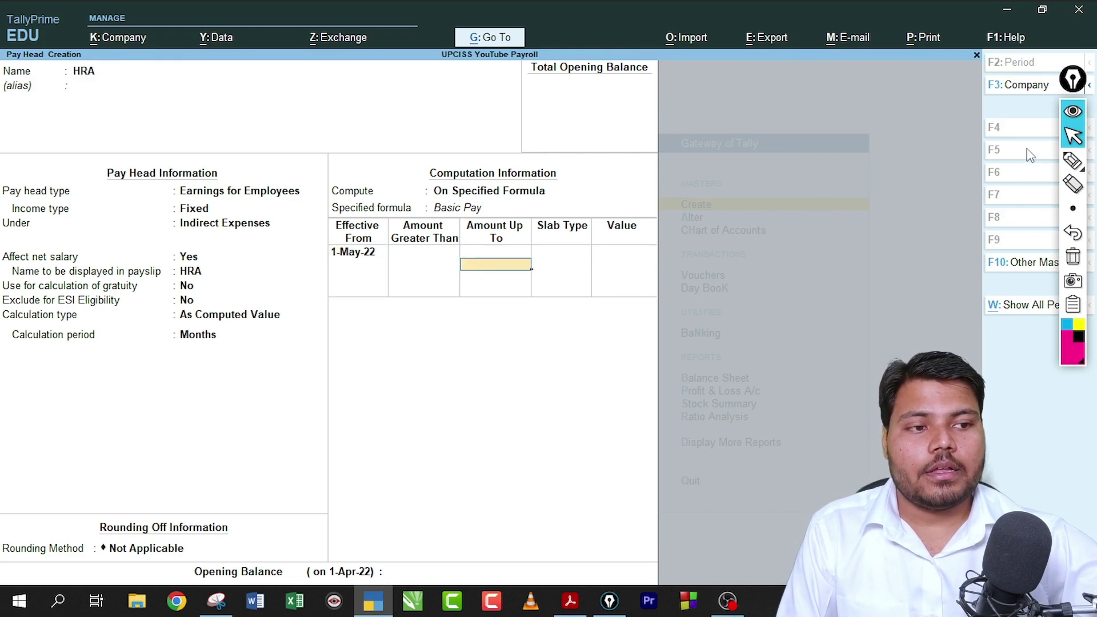
Circle HRA's effective date, draw explanatory arrows in the blank area beside its name, and clear all pen marks.
{"action": "left_click", "coordinate": [1073, 161]}
{"action": "mouse_move", "coordinate": [143, 112]}
{"action": "left_mouse_down"}
{"action": "mouse_move", "coordinate": [192, 89]}
{"action": "mouse_move", "coordinate": [184, 110]}
{"action": "left_mouse_up"}
{"action": "mouse_move", "coordinate": [323, 264]}
{"action": "left_mouse_down"}
{"action": "mouse_move", "coordinate": [365, 235]}
{"action": "mouse_move", "coordinate": [342, 261]}
{"action": "left_mouse_up"}
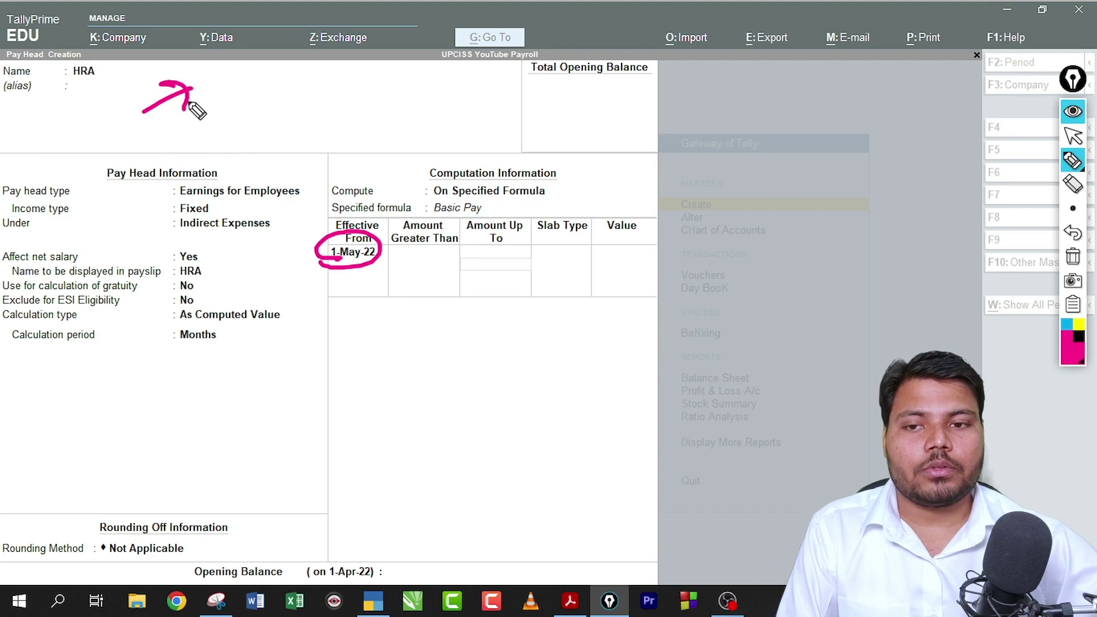
{"action": "left_click_drag", "start_coordinate": [222, 135], "coordinate": [268, 114]}
{"action": "left_click_drag", "start_coordinate": [243, 107], "coordinate": [264, 140]}
{"action": "mouse_move", "coordinate": [306, 98]}
{"action": "left_mouse_down"}
{"action": "mouse_move", "coordinate": [318, 111]}
{"action": "mouse_move", "coordinate": [228, 84]}
{"action": "left_mouse_up"}
{"action": "left_click", "coordinate": [1073, 257]}
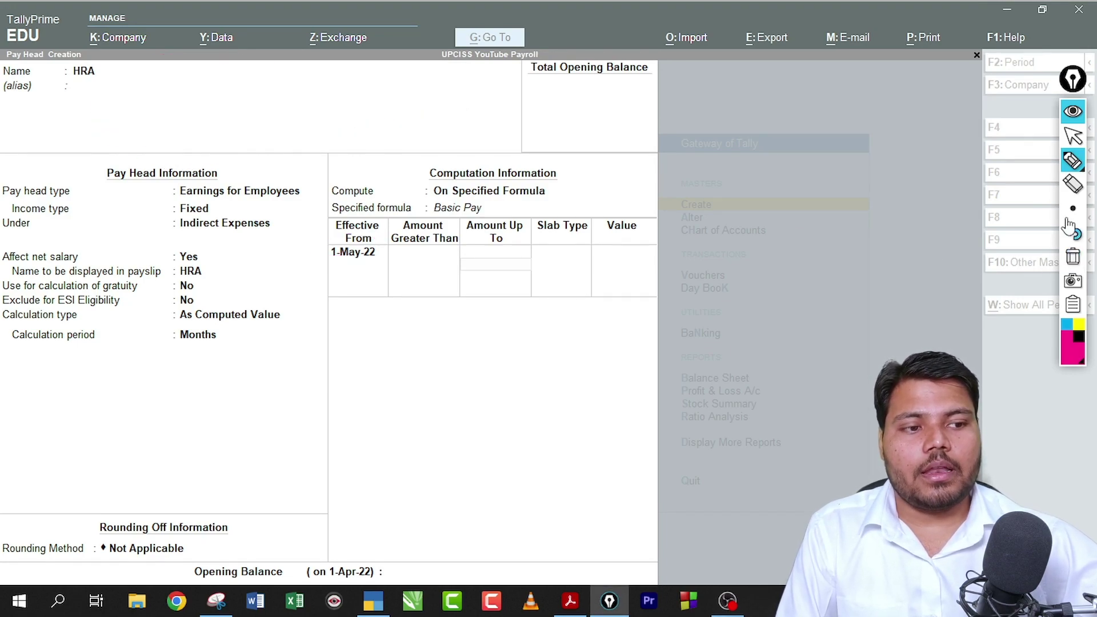
{"action": "left_click", "coordinate": [1074, 137]}
Leave HRA's slab without an upper amount, set it to Percentage at 20%, end the list, and leave the opening balance blank.
{"action": "left_click", "coordinate": [493, 265]}
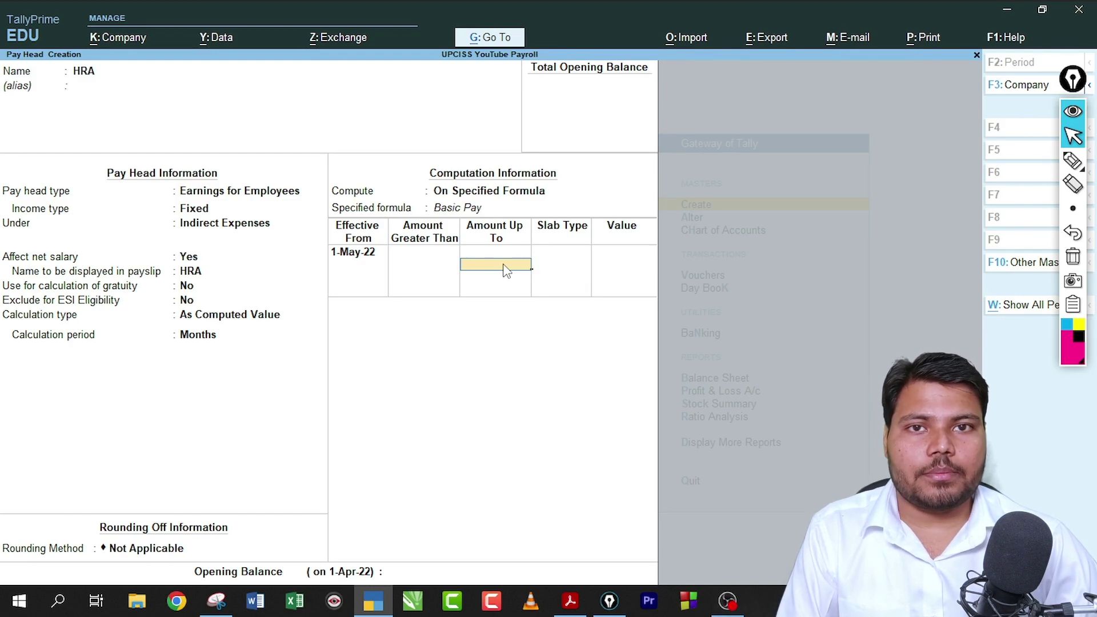
{"action": "key", "text": "Return"}
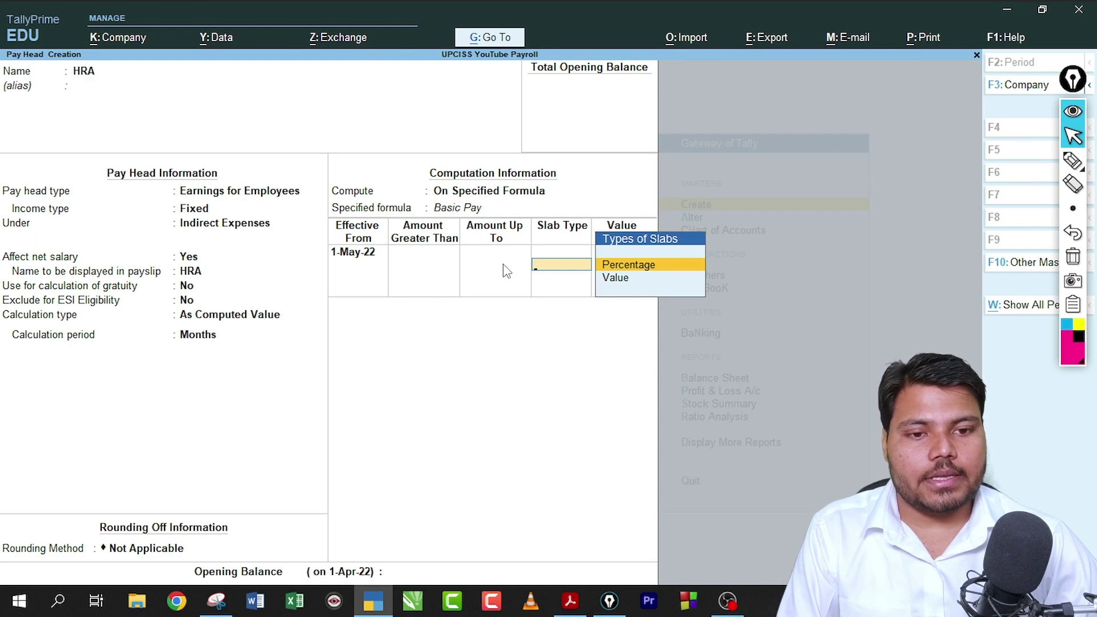
{"action": "key", "text": "Return"}
{"action": "type", "text": "20"}
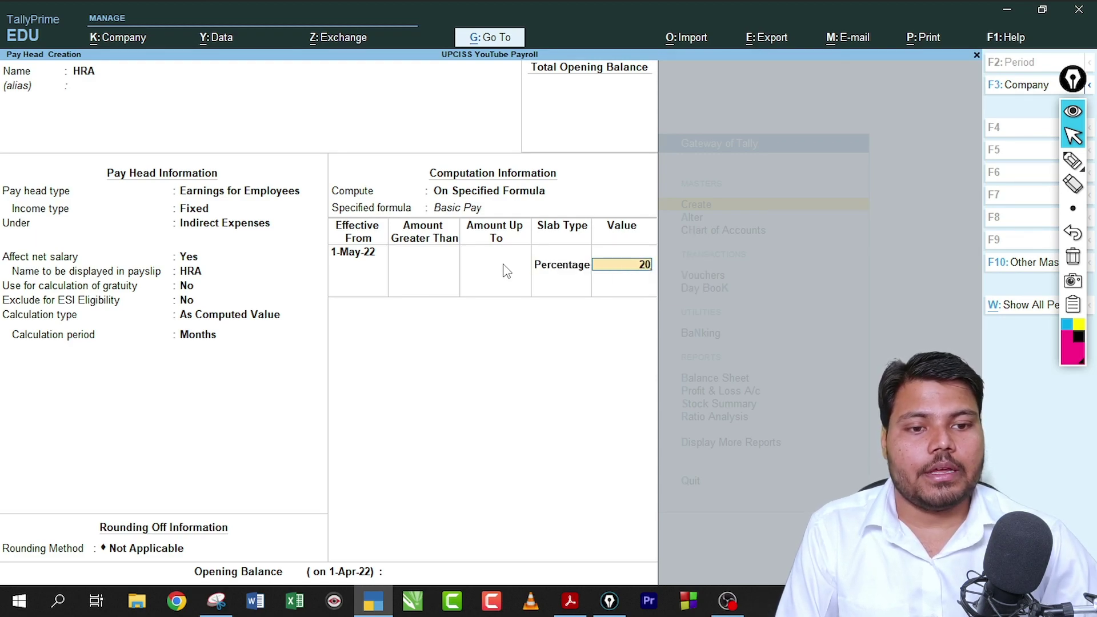
{"action": "key", "text": "Return"}
{"action": "key", "text": "Return"}
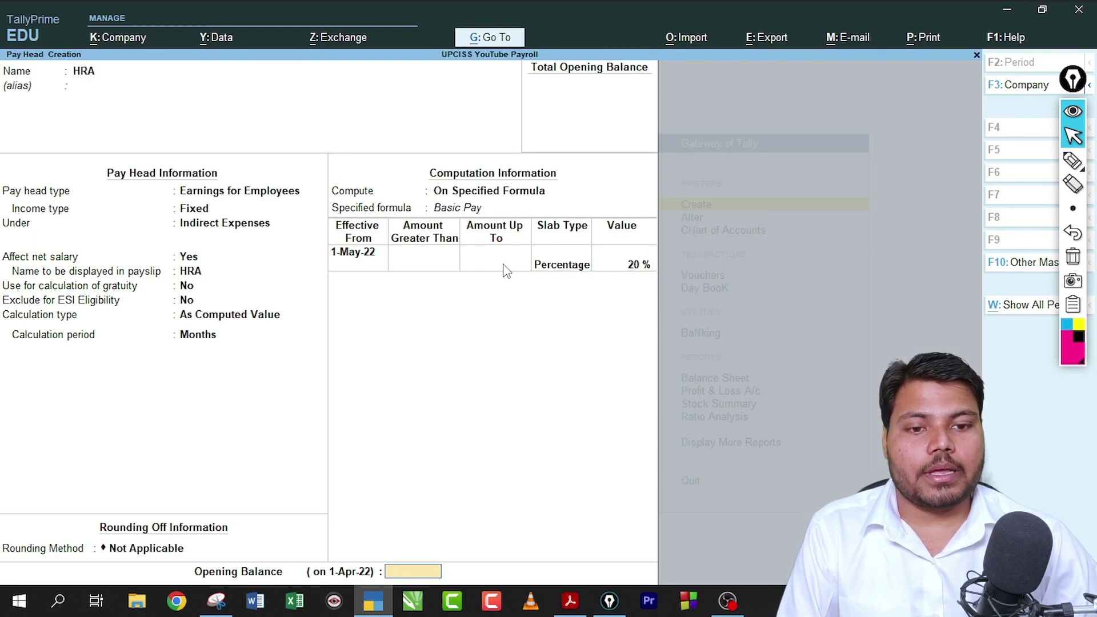
{"action": "key", "text": "Return"}
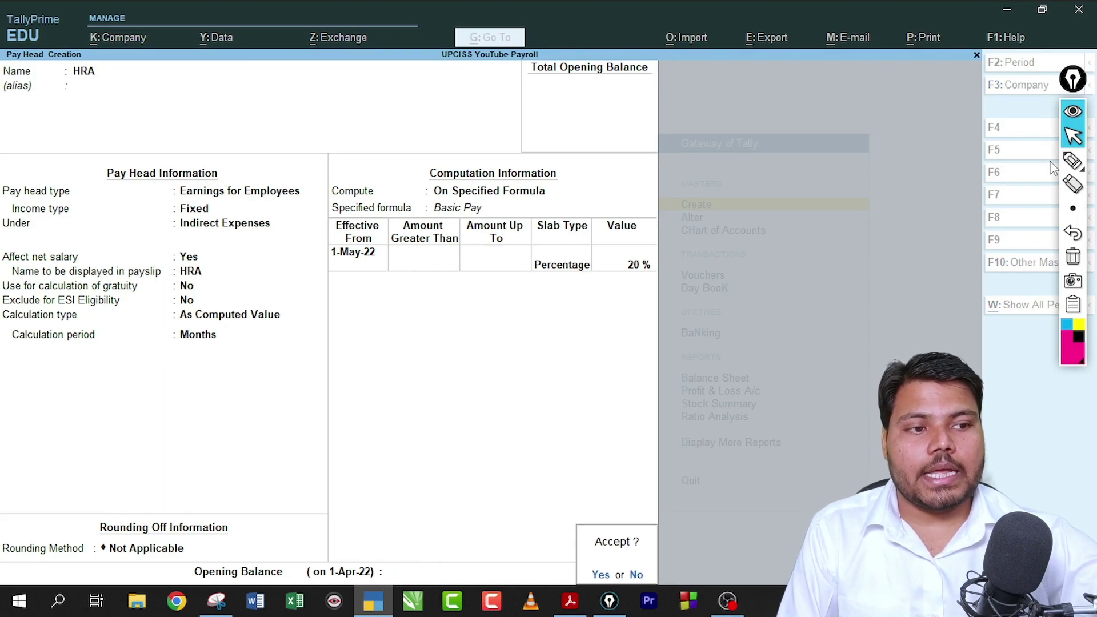
Mark HRA's name, its Basic Pay formula, the blank amount limits and the 20% value with the pen, and clear the marks.
{"action": "left_click", "coordinate": [1073, 163]}
{"action": "left_click_drag", "start_coordinate": [56, 84], "coordinate": [45, 98]}
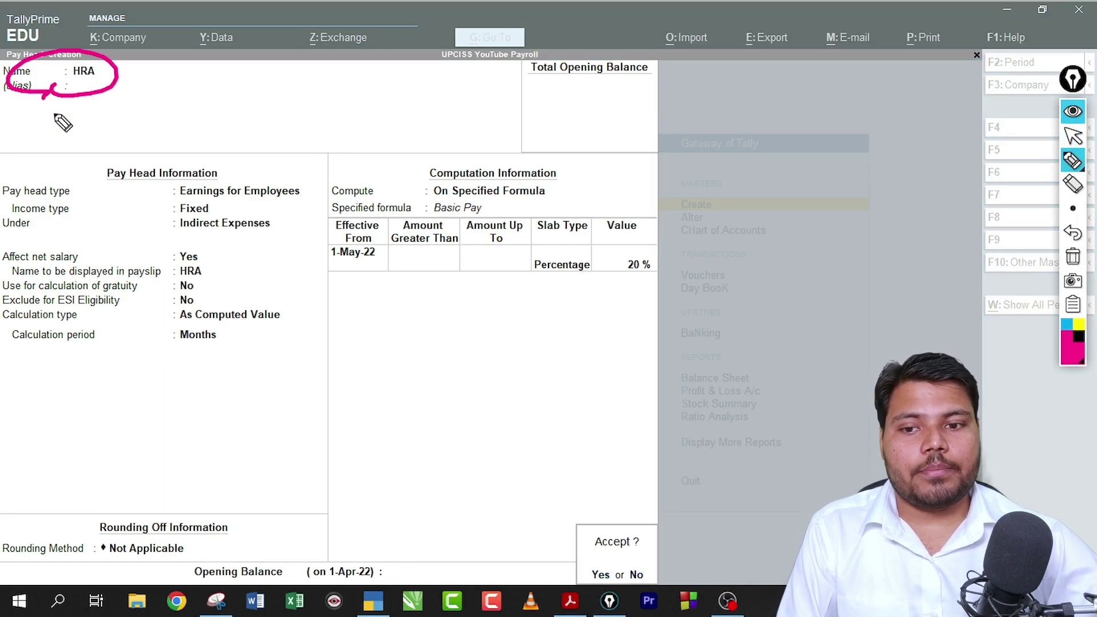
{"action": "left_click_drag", "start_coordinate": [430, 211], "coordinate": [427, 217]}
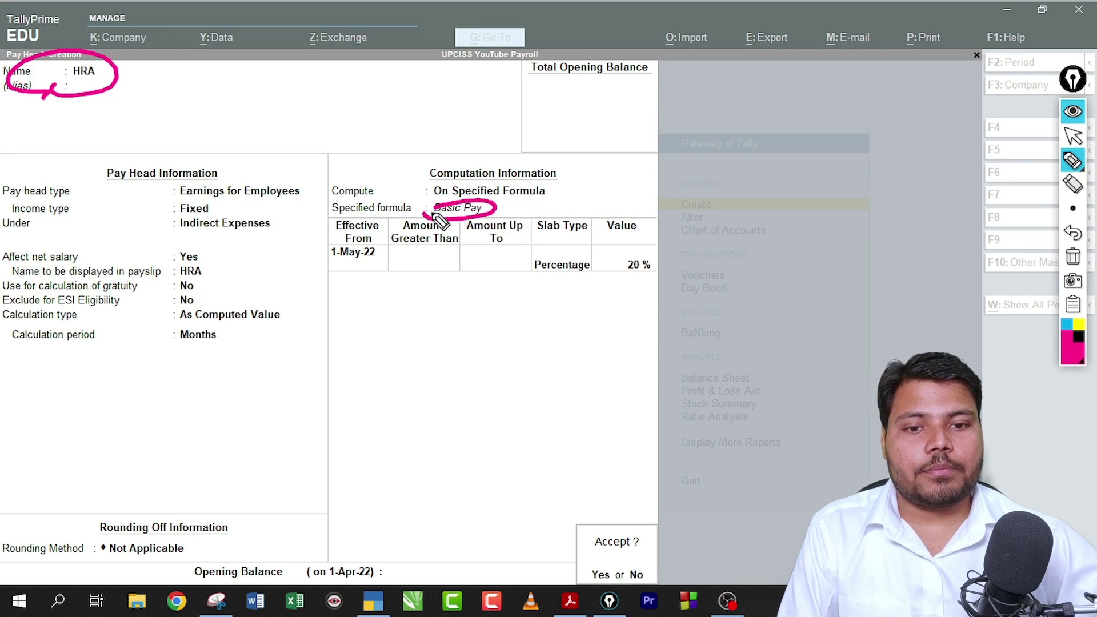
{"action": "mouse_move", "coordinate": [423, 271]}
{"action": "left_mouse_down"}
{"action": "mouse_move", "coordinate": [480, 252]}
{"action": "mouse_move", "coordinate": [497, 263]}
{"action": "left_mouse_up"}
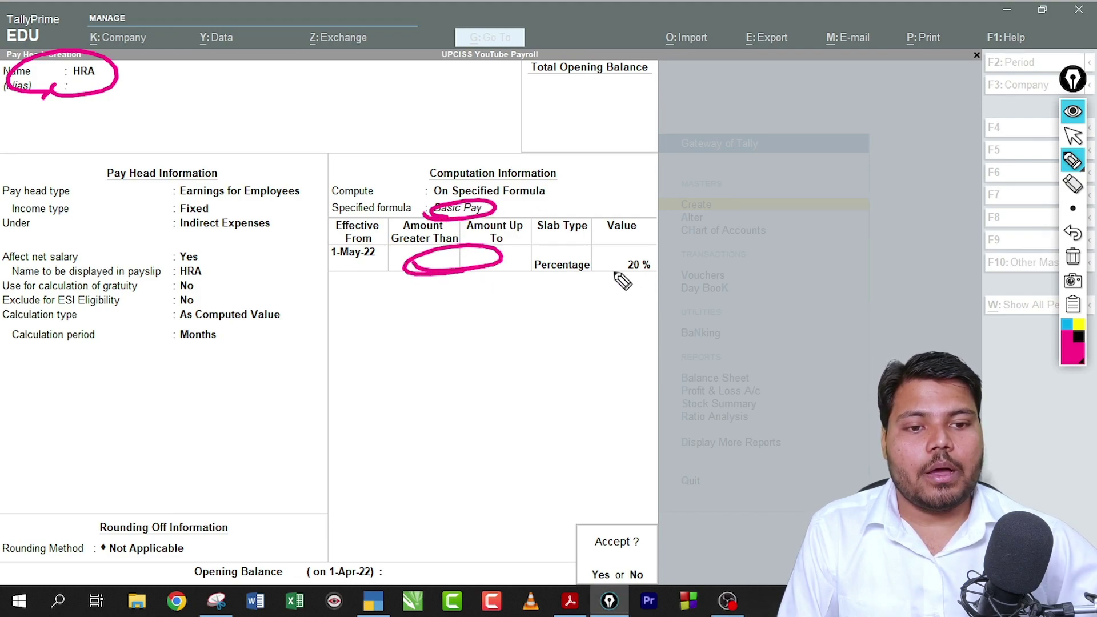
{"action": "mouse_move", "coordinate": [610, 276]}
{"action": "left_mouse_down"}
{"action": "mouse_move", "coordinate": [522, 267]}
{"action": "mouse_move", "coordinate": [615, 278]}
{"action": "left_mouse_up"}
{"action": "left_click", "coordinate": [1072, 257]}
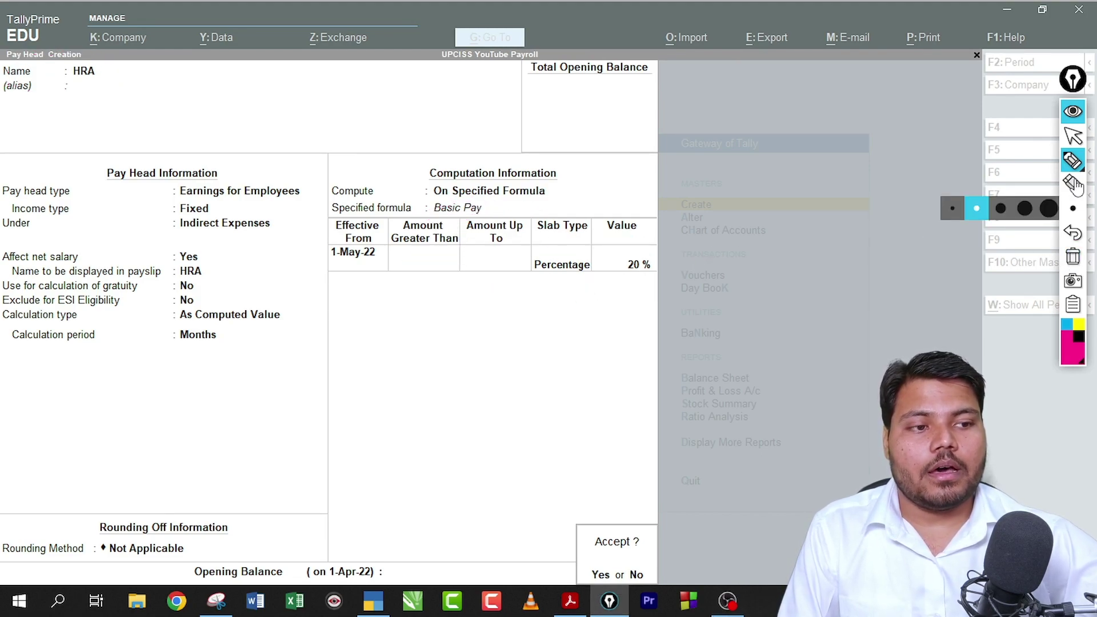
Circle HRA's pay head type, Earnings for Employees, with an arrow, clear the marks, and save the HRA pay head.
{"action": "mouse_move", "coordinate": [1073, 160]}
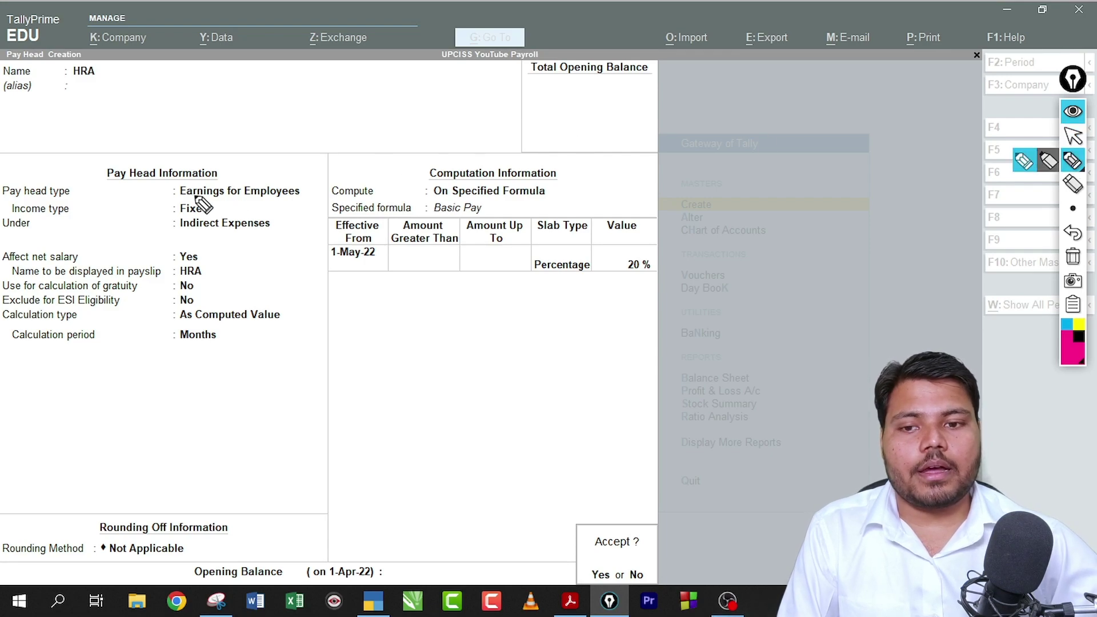
{"action": "mouse_move", "coordinate": [171, 201]}
{"action": "left_mouse_down"}
{"action": "mouse_move", "coordinate": [303, 211]}
{"action": "mouse_move", "coordinate": [166, 197]}
{"action": "left_mouse_up"}
{"action": "left_click_drag", "start_coordinate": [268, 171], "coordinate": [331, 141]}
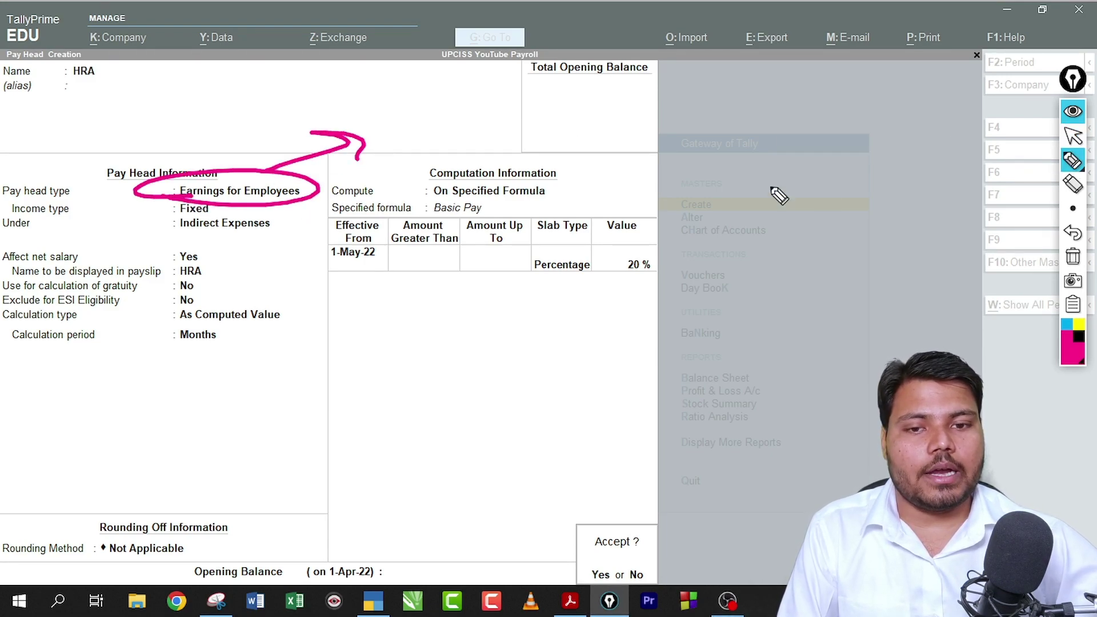
{"action": "left_click", "coordinate": [1073, 258]}
{"action": "left_click", "coordinate": [1073, 136]}
{"action": "left_click", "coordinate": [564, 421]}
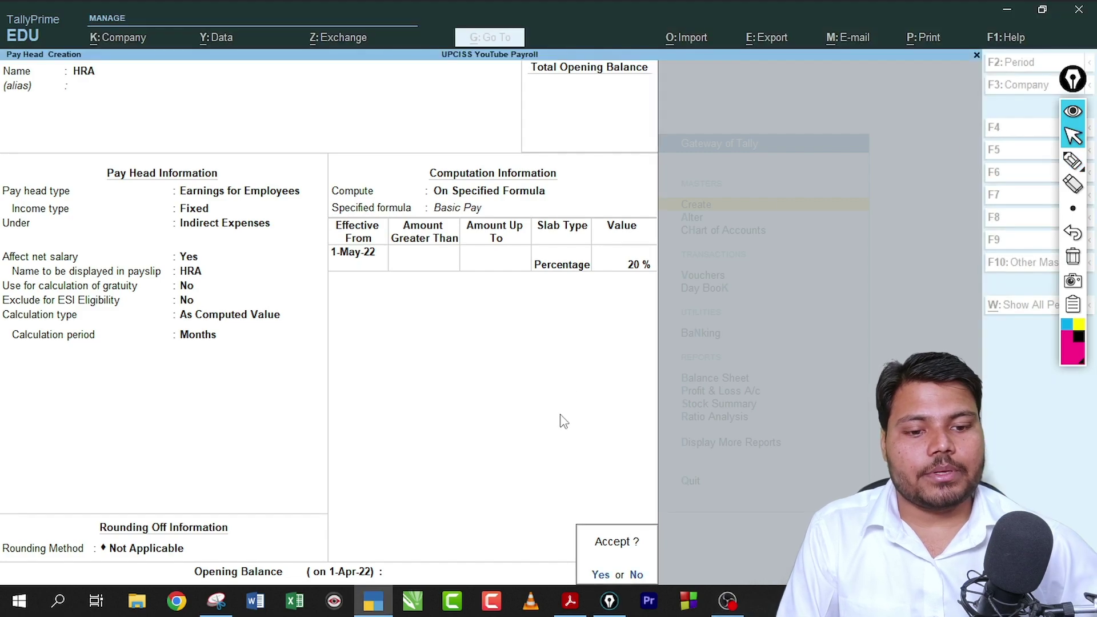
{"action": "key", "text": "Return"}
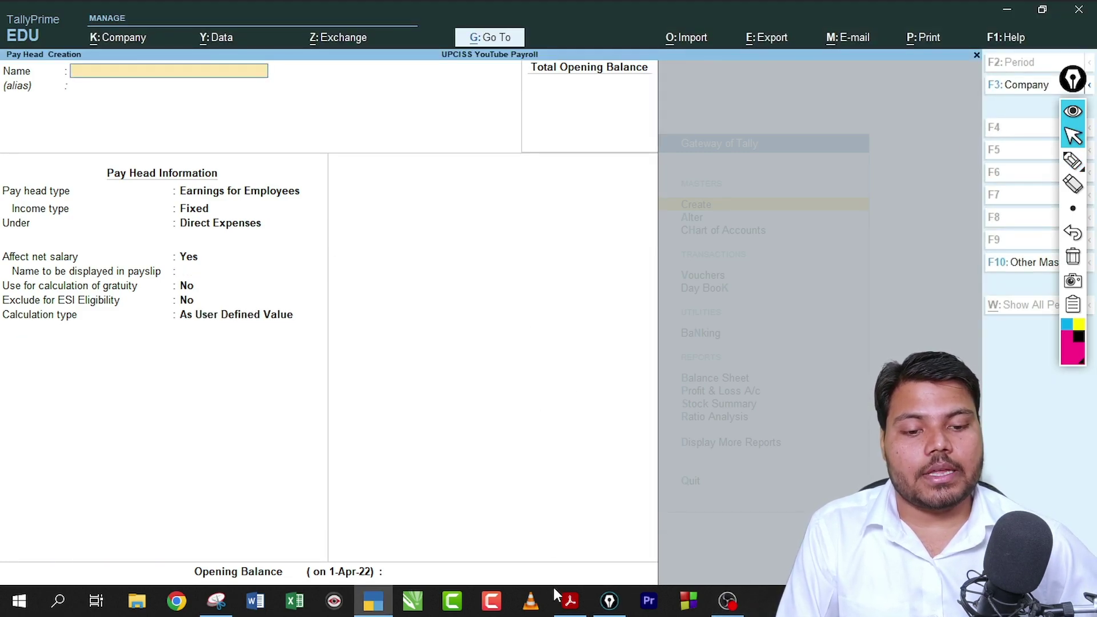
Switch to the case study PDF in Acrobat Reader and view the sample HRA and Canteen Deduction pay heads.
{"action": "left_click", "coordinate": [571, 601]}
{"action": "left_click", "coordinate": [375, 252]}
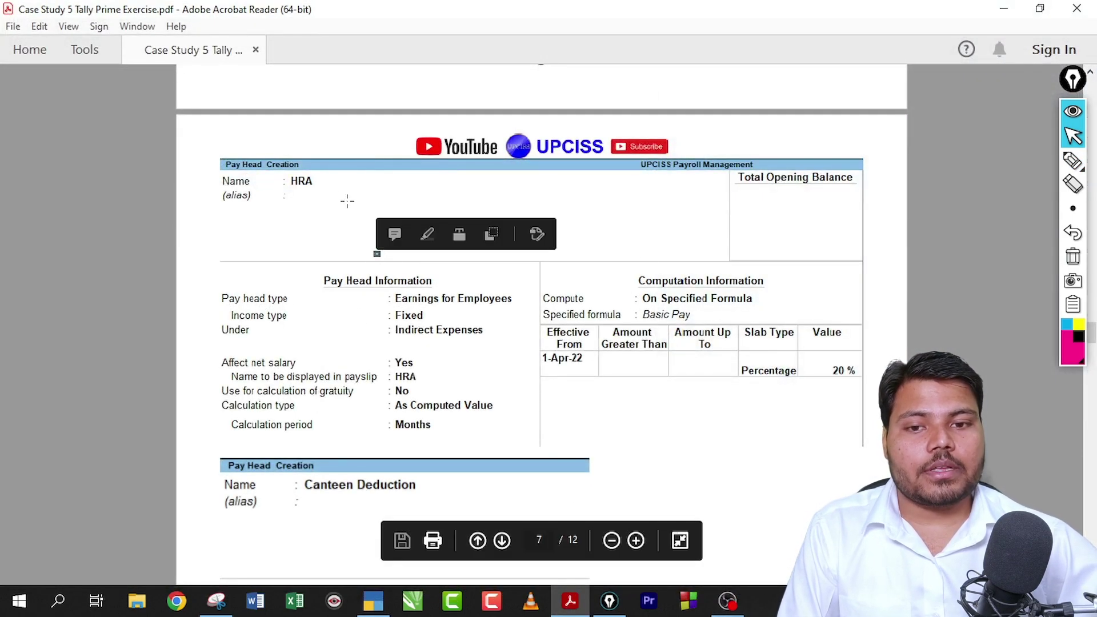
{"action": "left_click", "coordinate": [637, 341]}
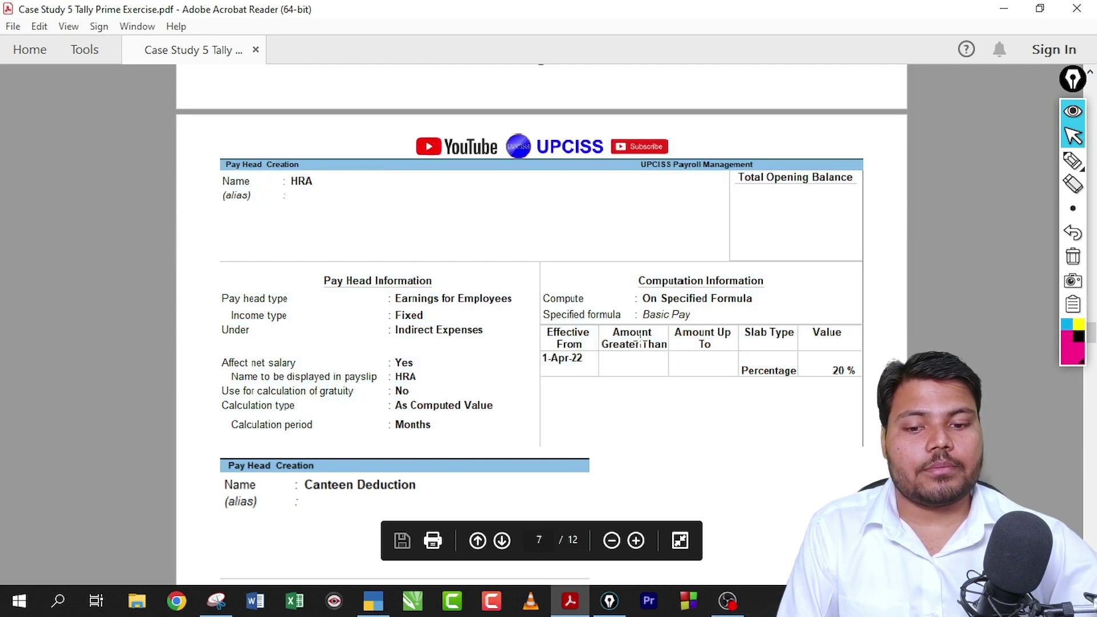
{"action": "scroll", "coordinate": [640, 341], "scroll_direction": "down", "scroll_amount": 10}
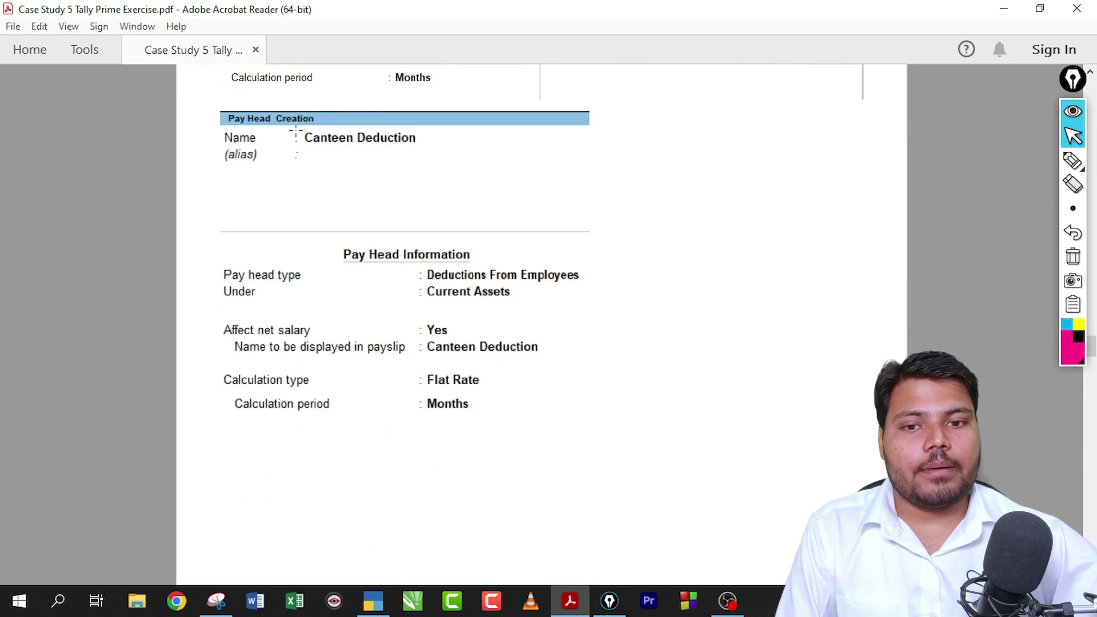
Switch to the pay structure image in Snipping Tool, underline Canteen Deduction's Rs. 600 flat per month with the pen, and clear the marks.
{"action": "left_click", "coordinate": [216, 601]}
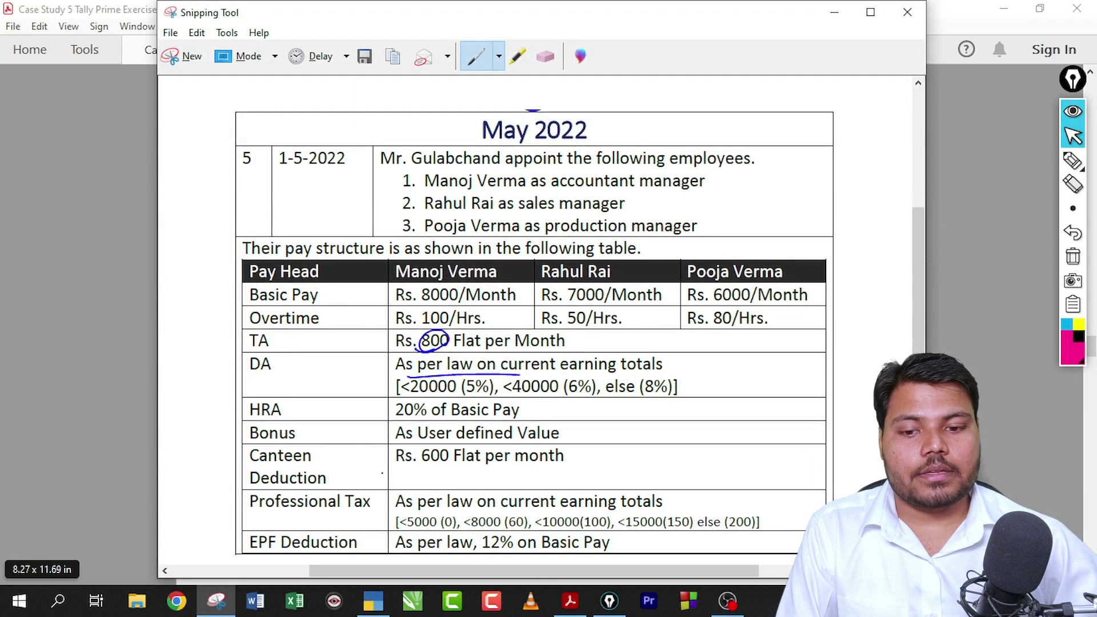
{"action": "left_click", "coordinate": [1074, 162]}
{"action": "left_click_drag", "start_coordinate": [399, 470], "coordinate": [540, 470]}
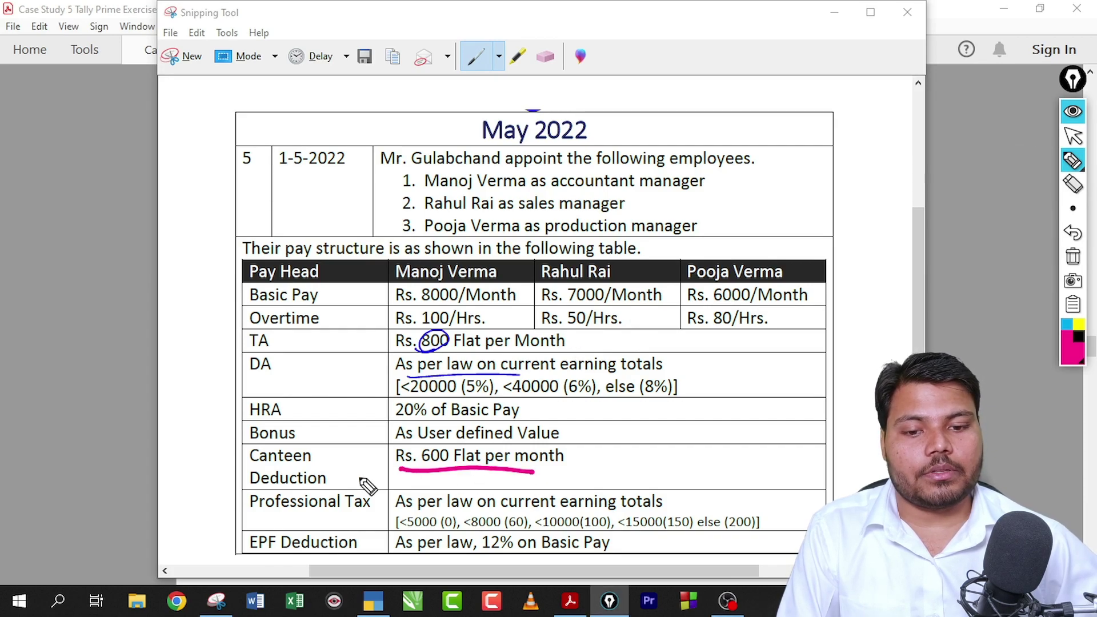
{"action": "left_click_drag", "start_coordinate": [349, 471], "coordinate": [455, 470]}
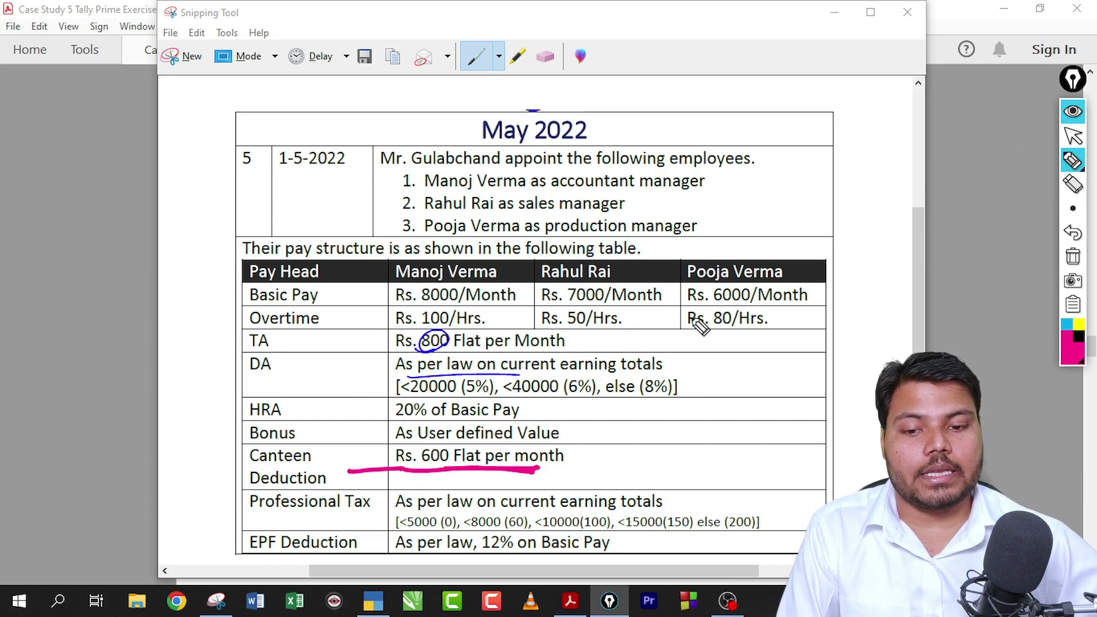
{"action": "left_click", "coordinate": [1073, 257]}
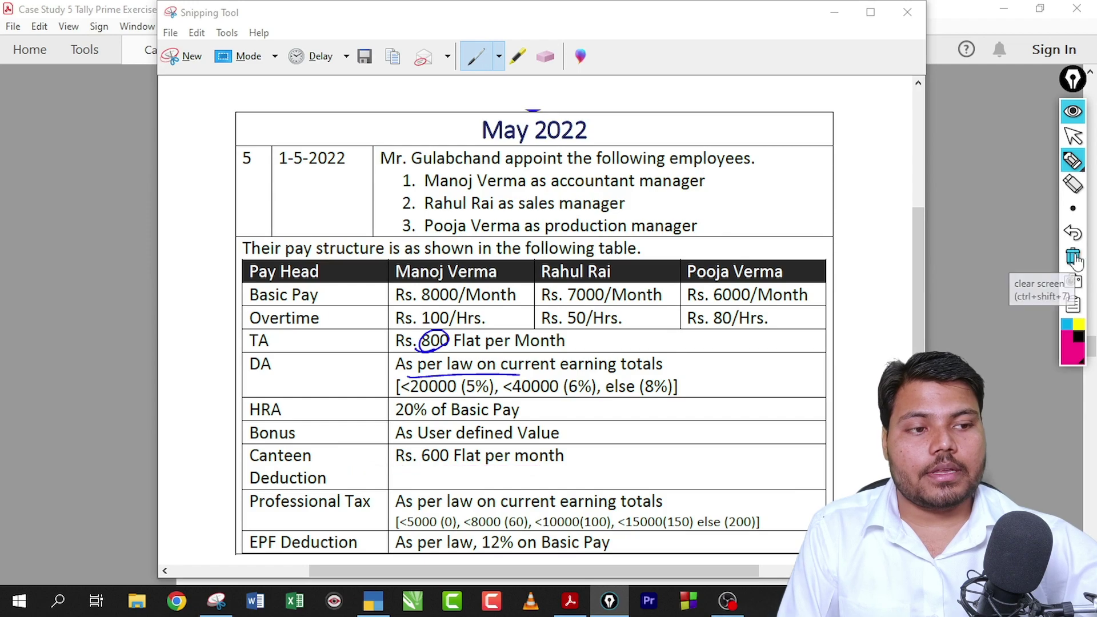
{"action": "left_click", "coordinate": [1073, 136]}
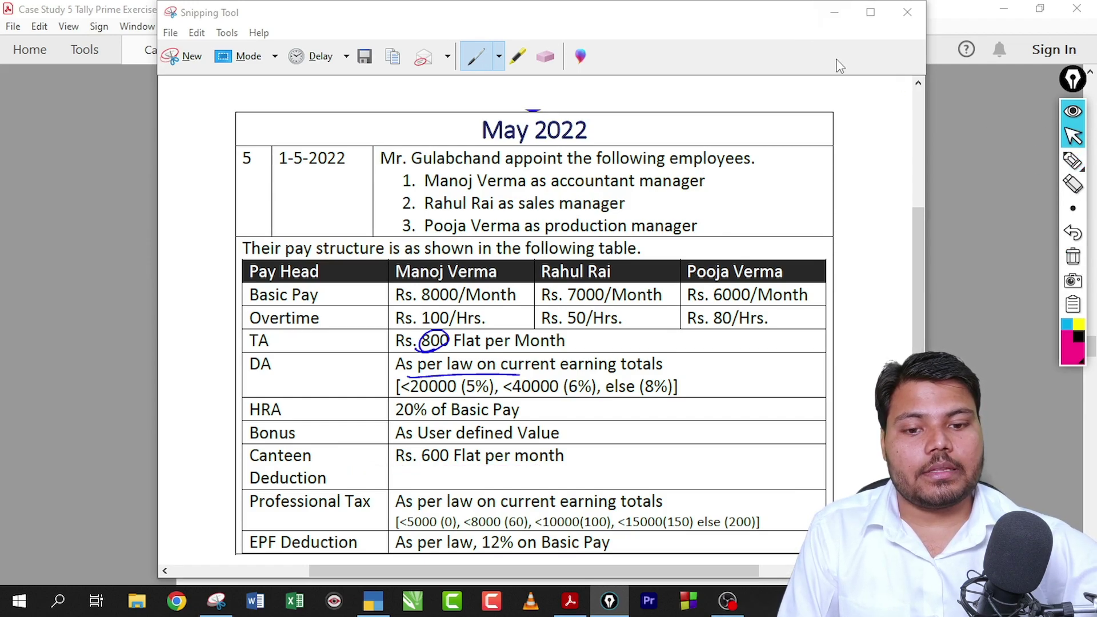
Circle TA and Canteen Deduction in the pay structure table with arrows to their flat monthly amounts, and clear the marks.
{"action": "left_click", "coordinate": [1075, 162]}
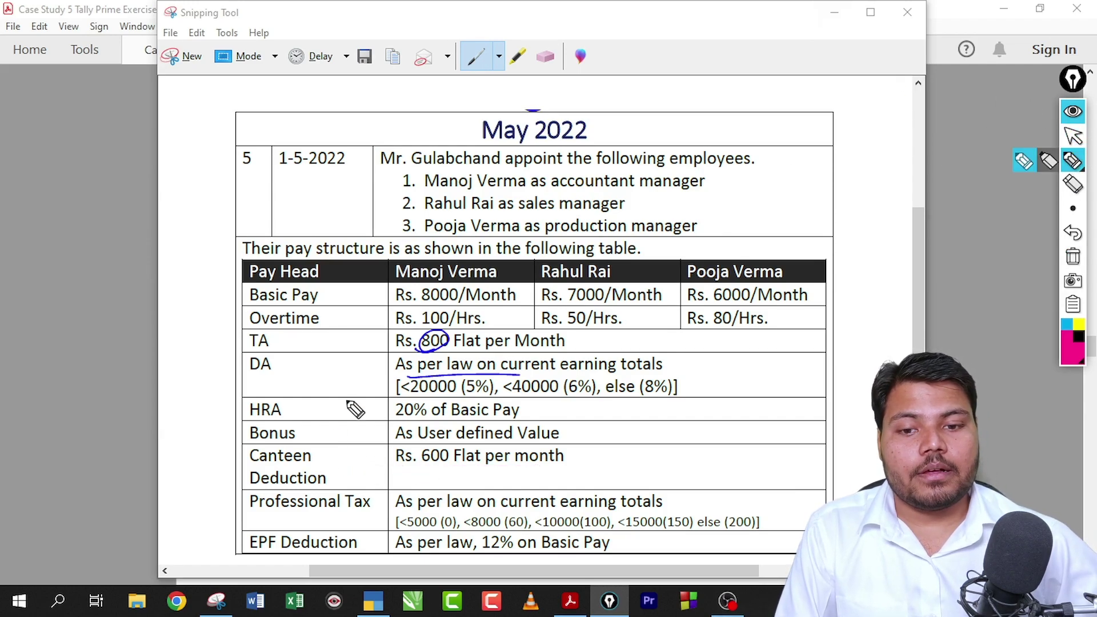
{"action": "left_click_drag", "start_coordinate": [245, 347], "coordinate": [239, 343]}
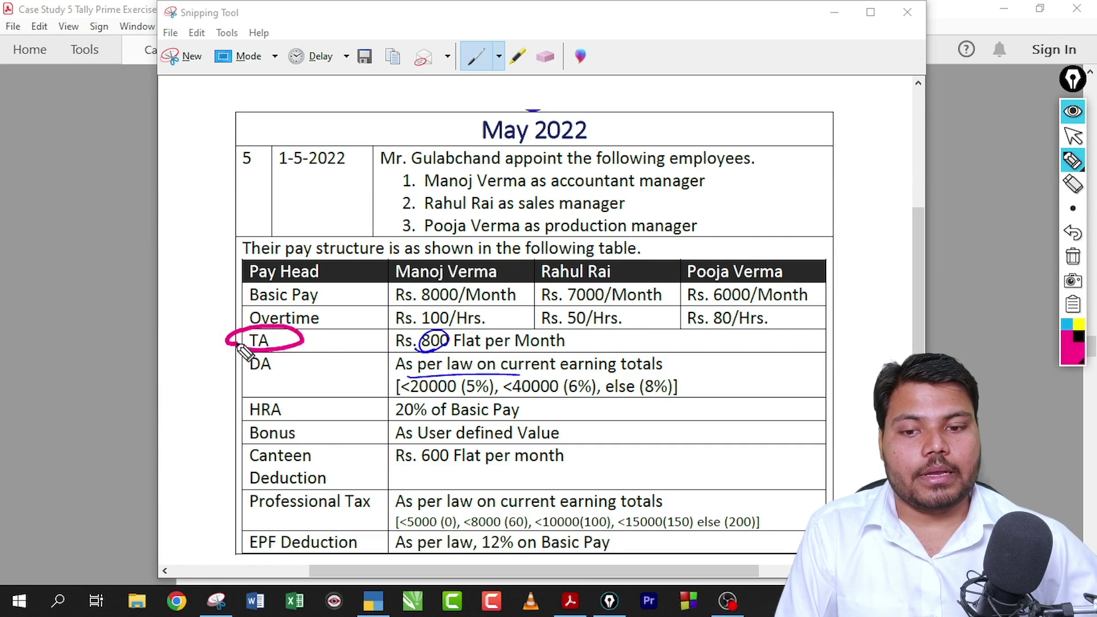
{"action": "mouse_move", "coordinate": [309, 340]}
{"action": "left_mouse_down"}
{"action": "mouse_move", "coordinate": [395, 344]}
{"action": "mouse_move", "coordinate": [390, 357]}
{"action": "left_mouse_up"}
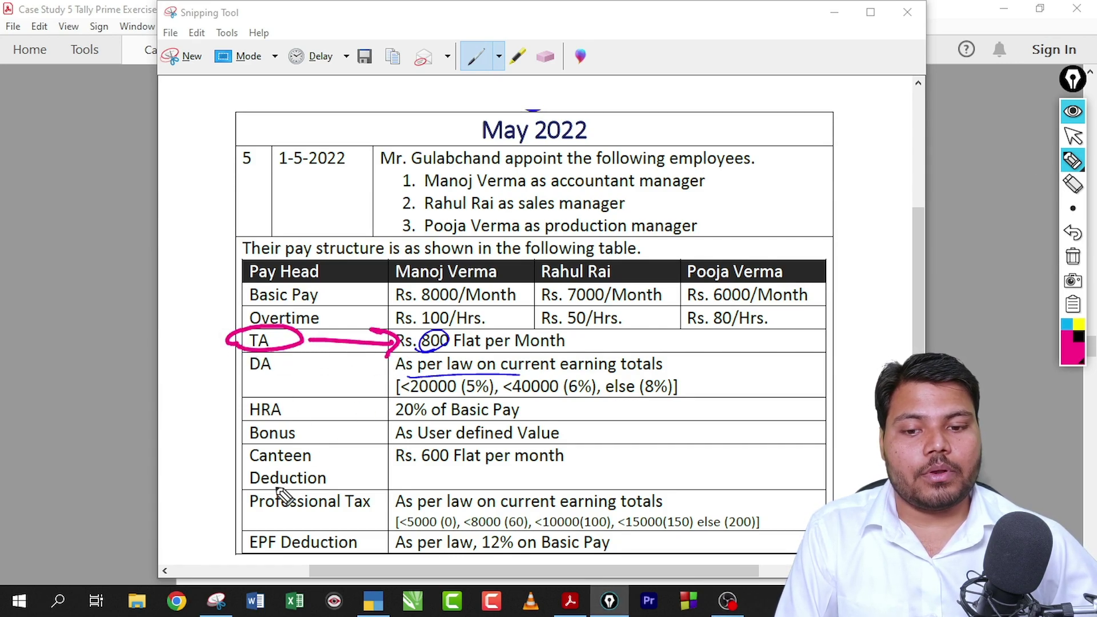
{"action": "left_click_drag", "start_coordinate": [252, 485], "coordinate": [400, 465]}
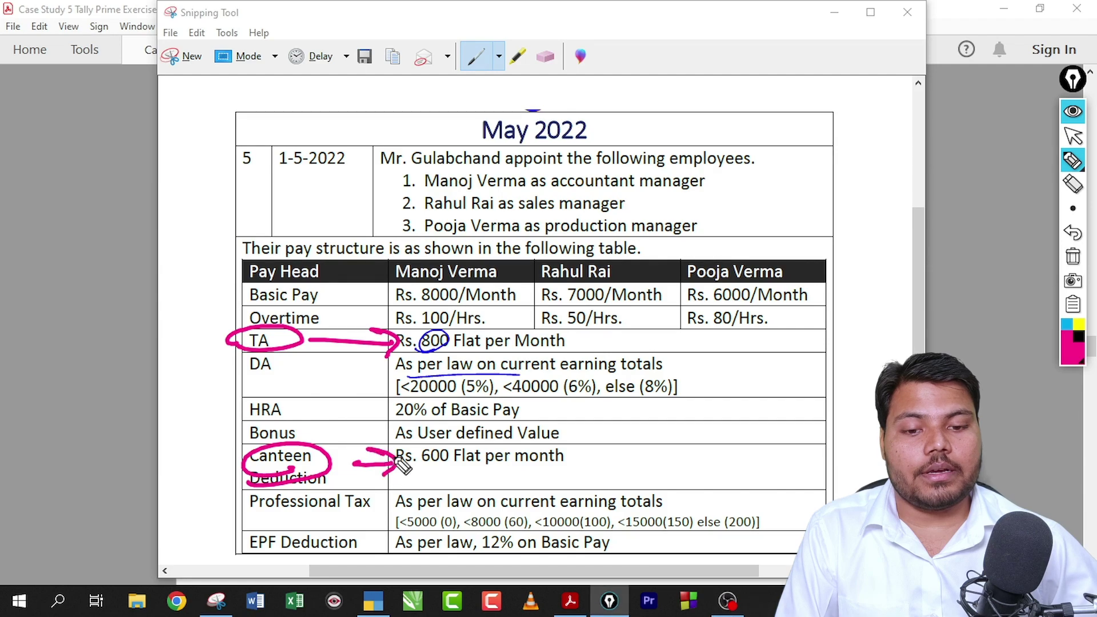
{"action": "left_click", "coordinate": [1073, 256]}
{"action": "left_click", "coordinate": [1073, 136]}
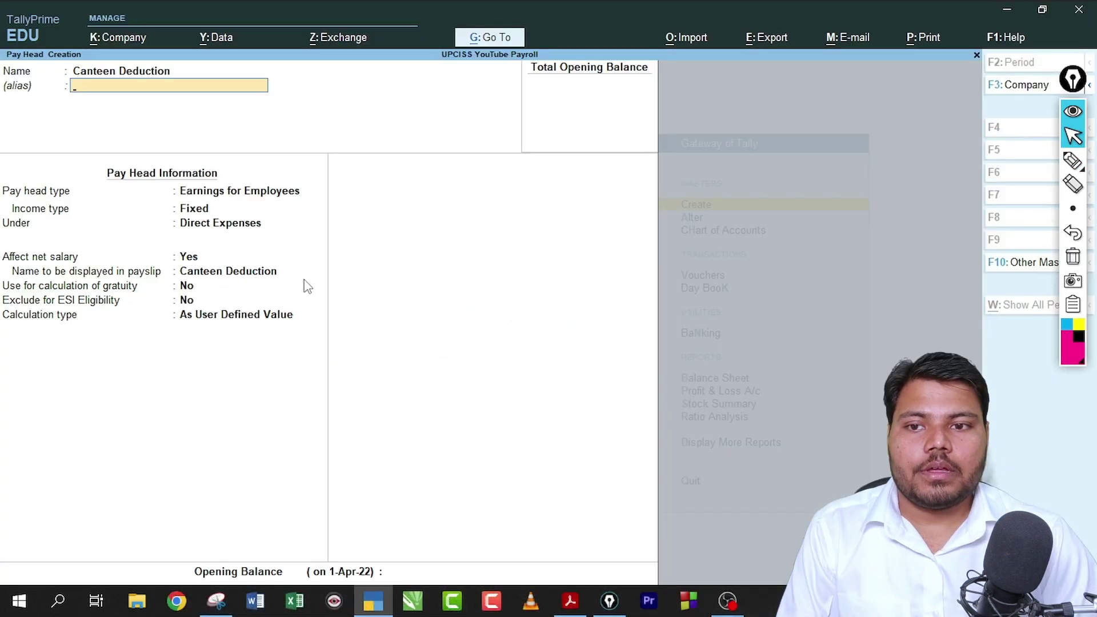
Leave Canteen Deduction's alias blank, underline Deductions From Employees and Earnings for Employees among the pay head types, and clear the marks.
{"action": "key", "text": "Return"}
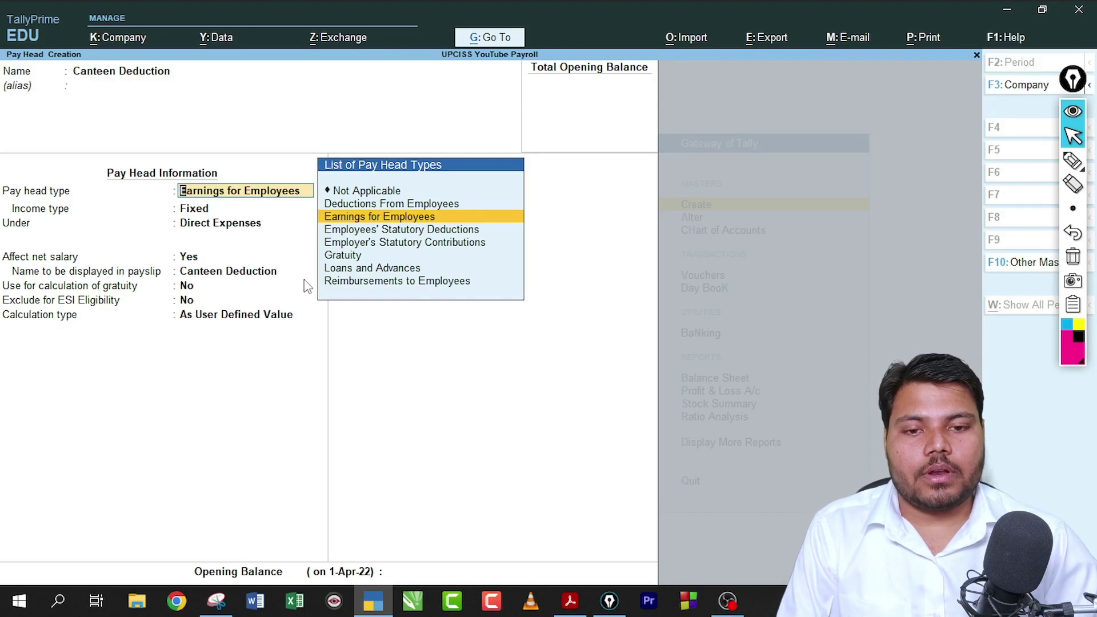
{"action": "left_click", "coordinate": [1073, 162]}
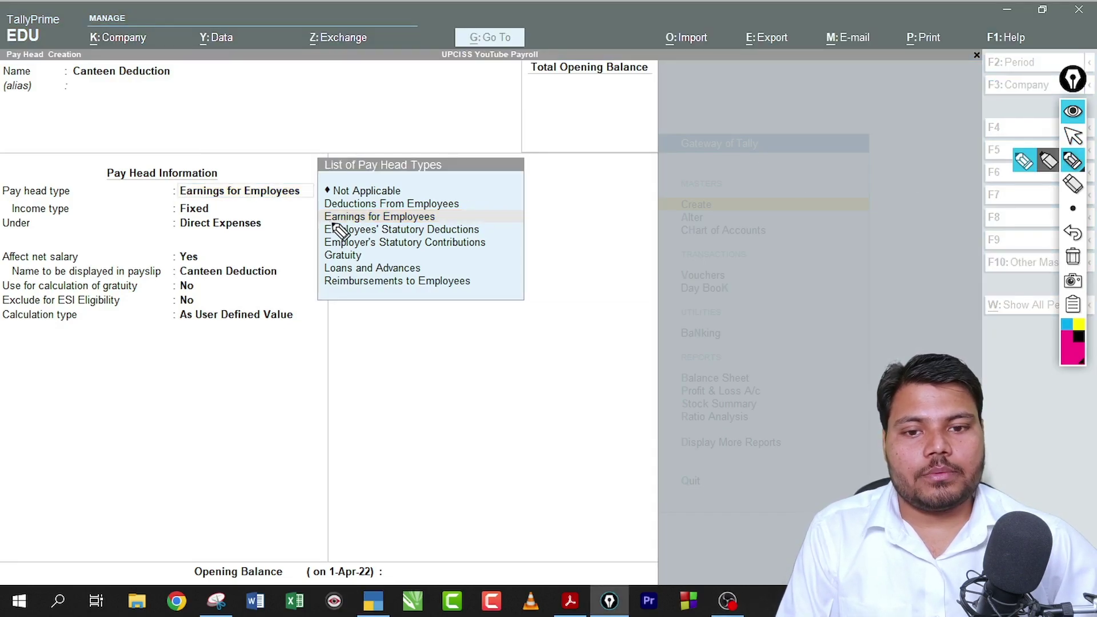
{"action": "left_click_drag", "start_coordinate": [324, 222], "coordinate": [433, 221]}
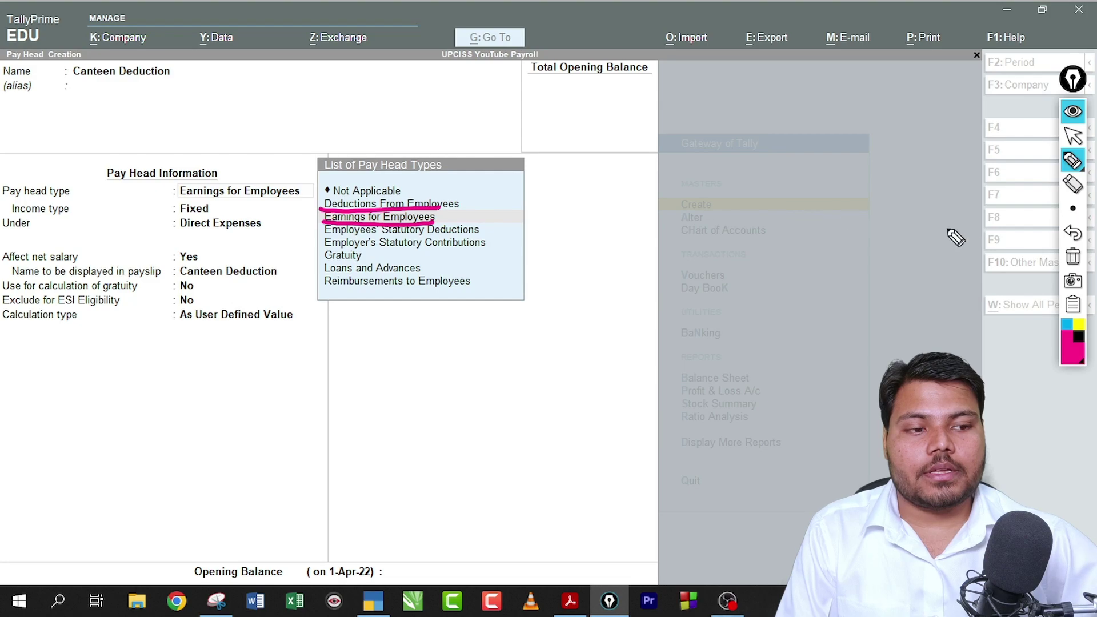
{"action": "left_click", "coordinate": [1072, 257]}
{"action": "left_click", "coordinate": [1074, 137]}
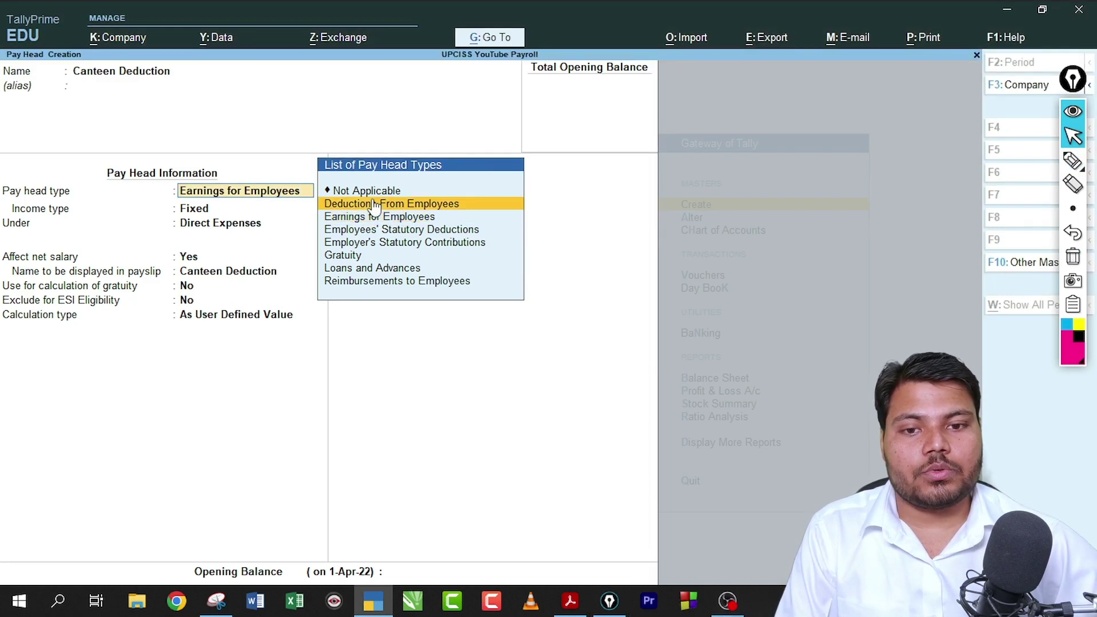
Set Canteen Deduction's pay head type to Deductions From Employees and place it under Current Assets.
{"action": "left_click", "coordinate": [375, 204]}
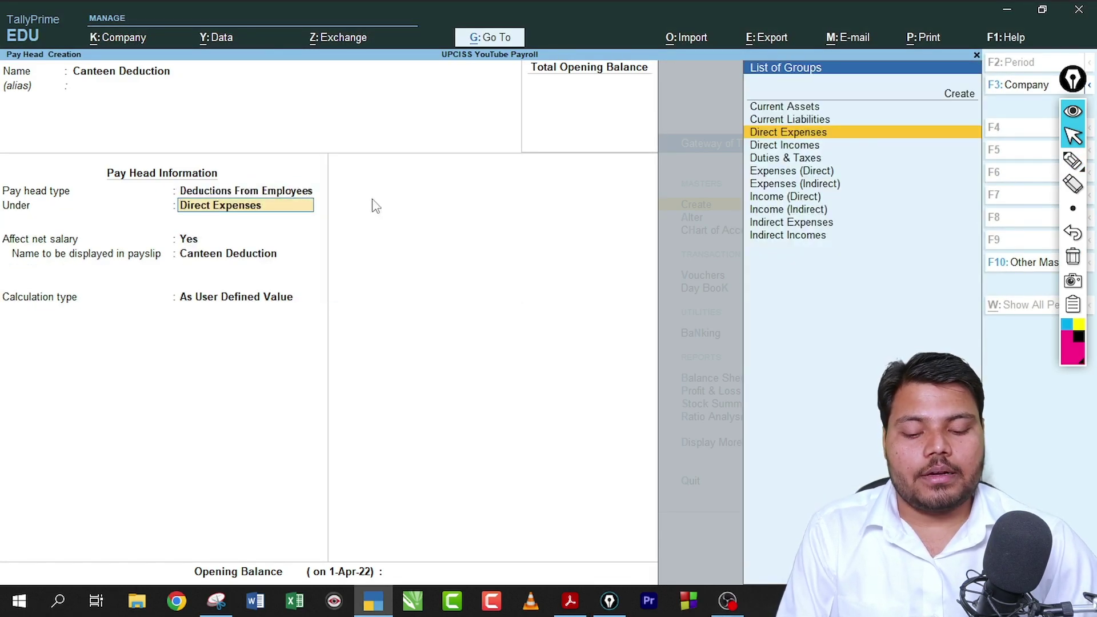
{"action": "type", "text": "Cu"}
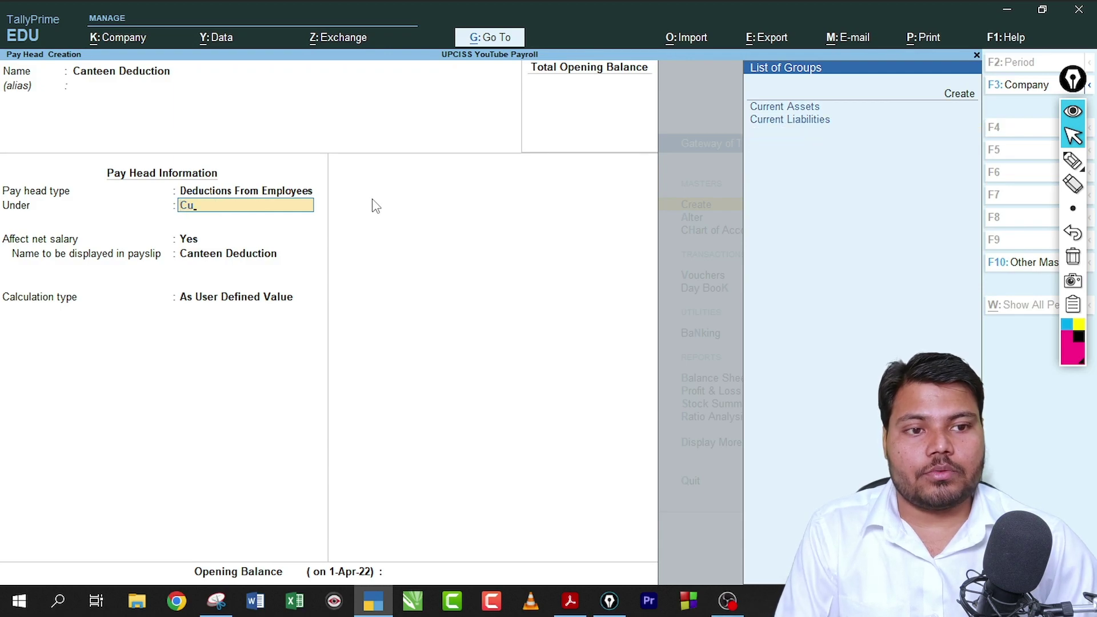
{"action": "key", "text": "Return"}
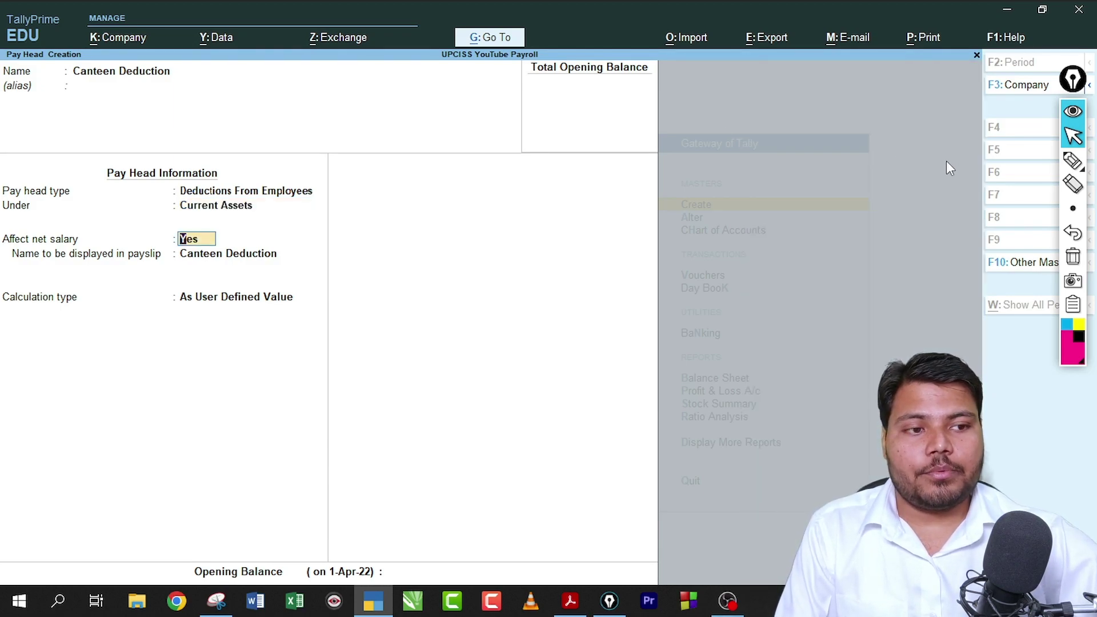
Circle the Canteen Deduction name and its Current Assets group with the pen, add arrows and a circled handwritten note, and clear the marks.
{"action": "left_click", "coordinate": [1073, 161]}
{"action": "left_click_drag", "start_coordinate": [68, 86], "coordinate": [86, 87]}
{"action": "left_click_drag", "start_coordinate": [187, 84], "coordinate": [234, 96]}
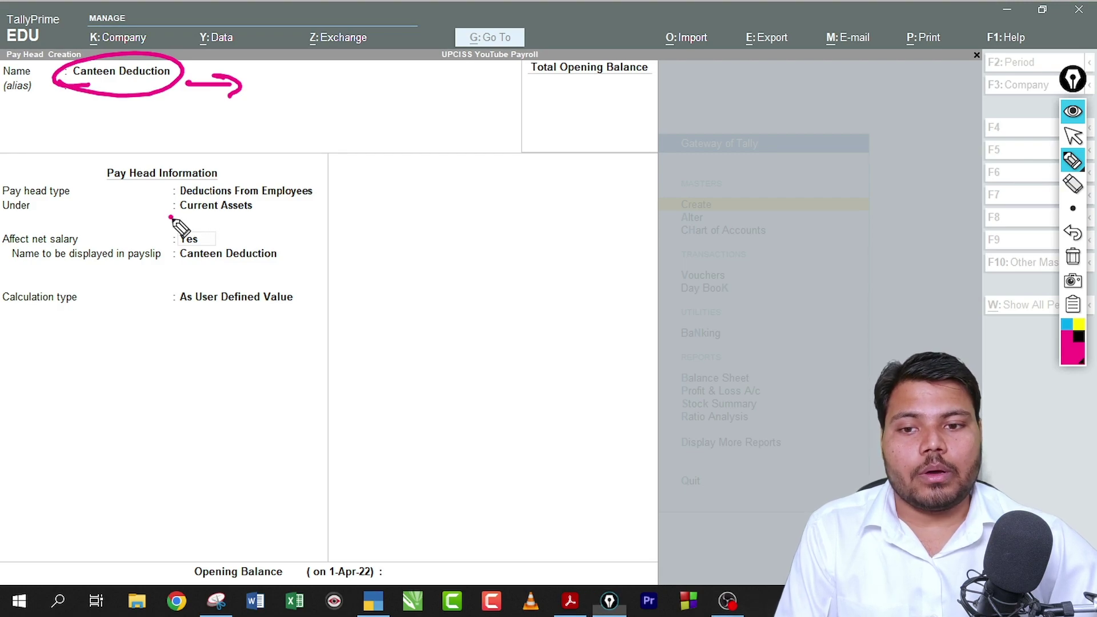
{"action": "mouse_move", "coordinate": [171, 221]}
{"action": "left_mouse_down"}
{"action": "mouse_move", "coordinate": [169, 210]}
{"action": "mouse_move", "coordinate": [193, 228]}
{"action": "left_mouse_up"}
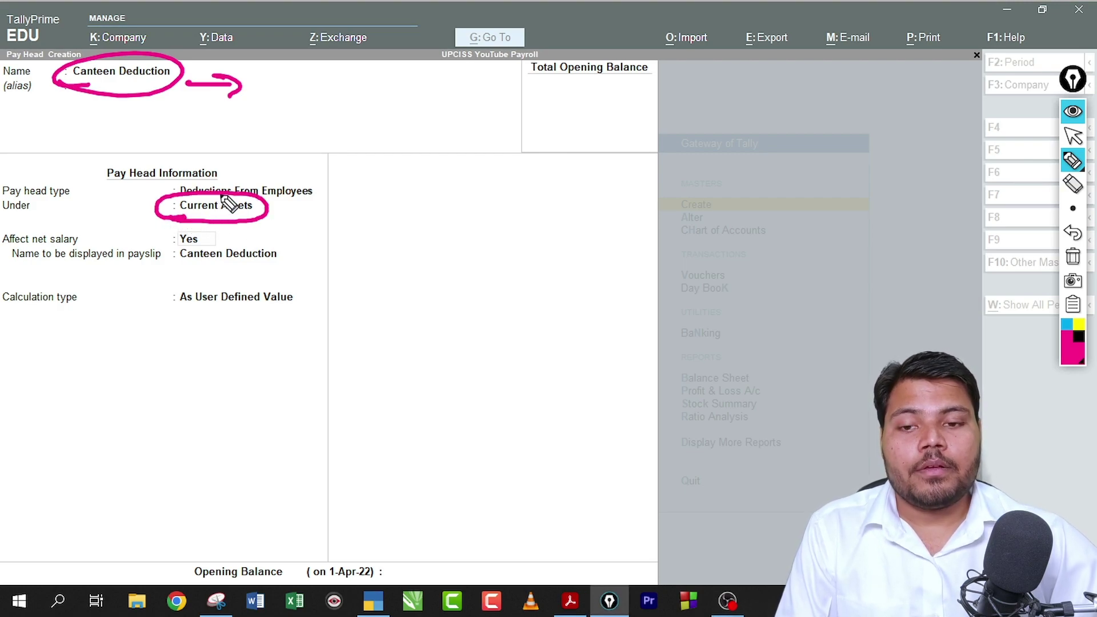
{"action": "left_click_drag", "start_coordinate": [63, 94], "coordinate": [106, 103]}
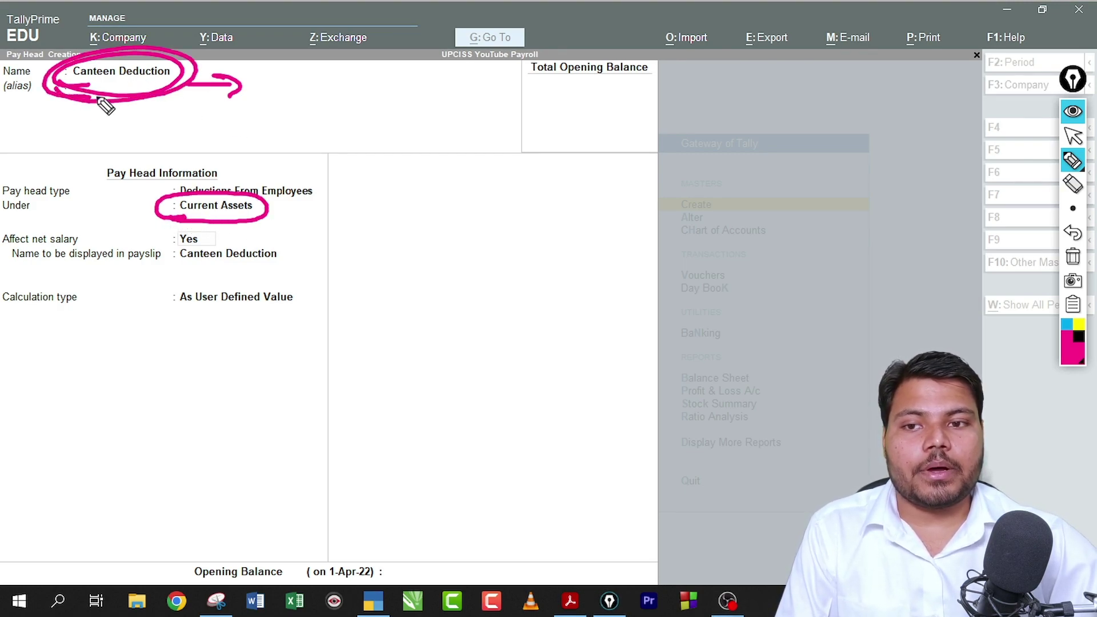
{"action": "left_click_drag", "start_coordinate": [229, 85], "coordinate": [219, 96]}
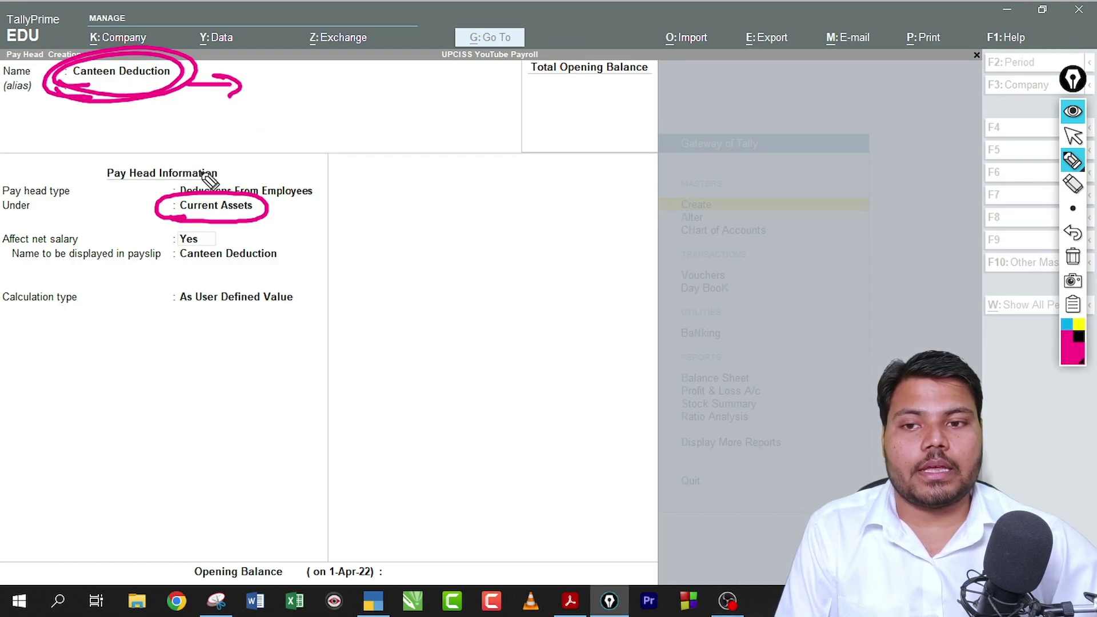
{"action": "left_click_drag", "start_coordinate": [187, 220], "coordinate": [282, 216]}
{"action": "mouse_move", "coordinate": [345, 198]}
{"action": "left_mouse_down"}
{"action": "mouse_move", "coordinate": [318, 215]}
{"action": "mouse_move", "coordinate": [375, 214]}
{"action": "left_mouse_up"}
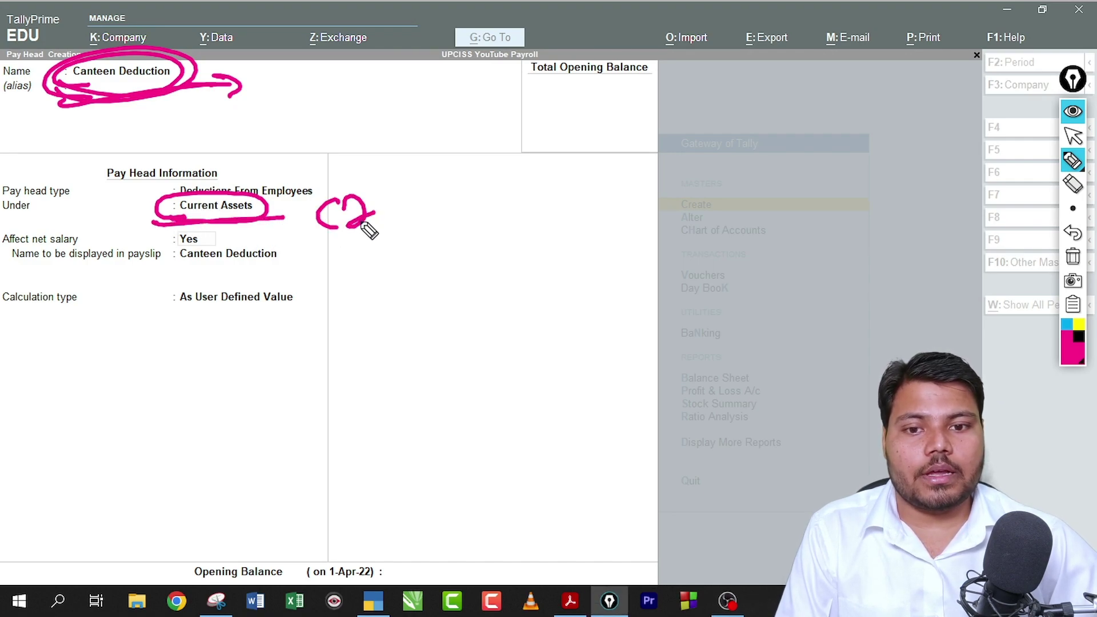
{"action": "mouse_move", "coordinate": [297, 245]}
{"action": "left_mouse_down"}
{"action": "mouse_move", "coordinate": [296, 196]}
{"action": "mouse_move", "coordinate": [298, 251]}
{"action": "left_mouse_up"}
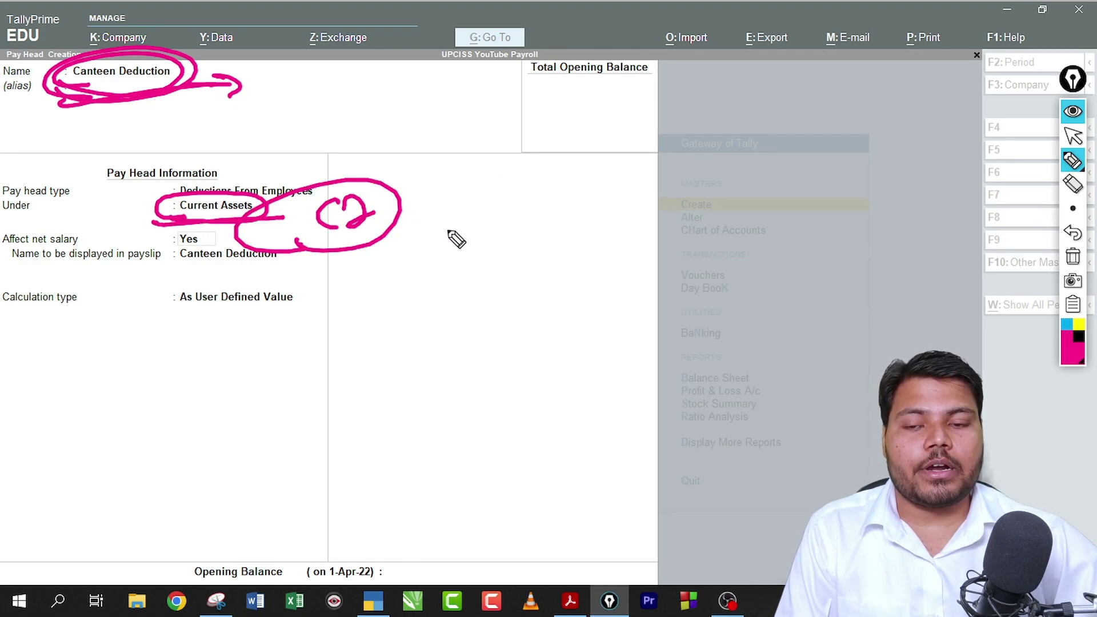
{"action": "left_click_drag", "start_coordinate": [532, 200], "coordinate": [652, 193]}
{"action": "mouse_move", "coordinate": [613, 167]}
{"action": "left_mouse_down"}
{"action": "mouse_move", "coordinate": [655, 192]}
{"action": "mouse_move", "coordinate": [640, 204]}
{"action": "left_mouse_up"}
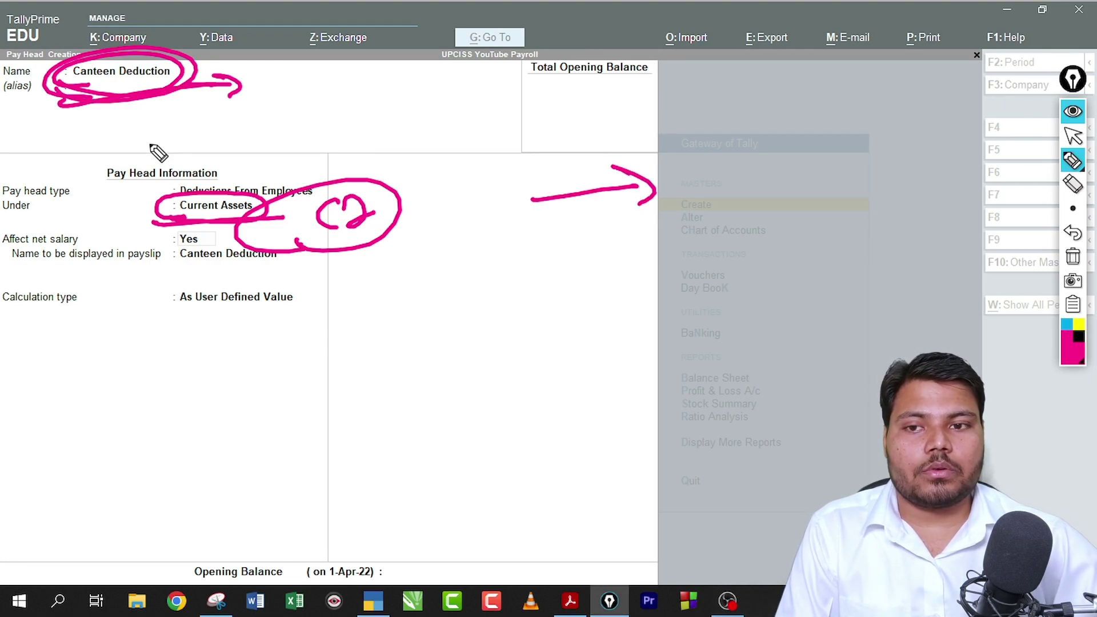
{"action": "mouse_move", "coordinate": [75, 84]}
{"action": "left_mouse_down"}
{"action": "mouse_move", "coordinate": [98, 108]}
{"action": "mouse_move", "coordinate": [40, 85]}
{"action": "left_mouse_up"}
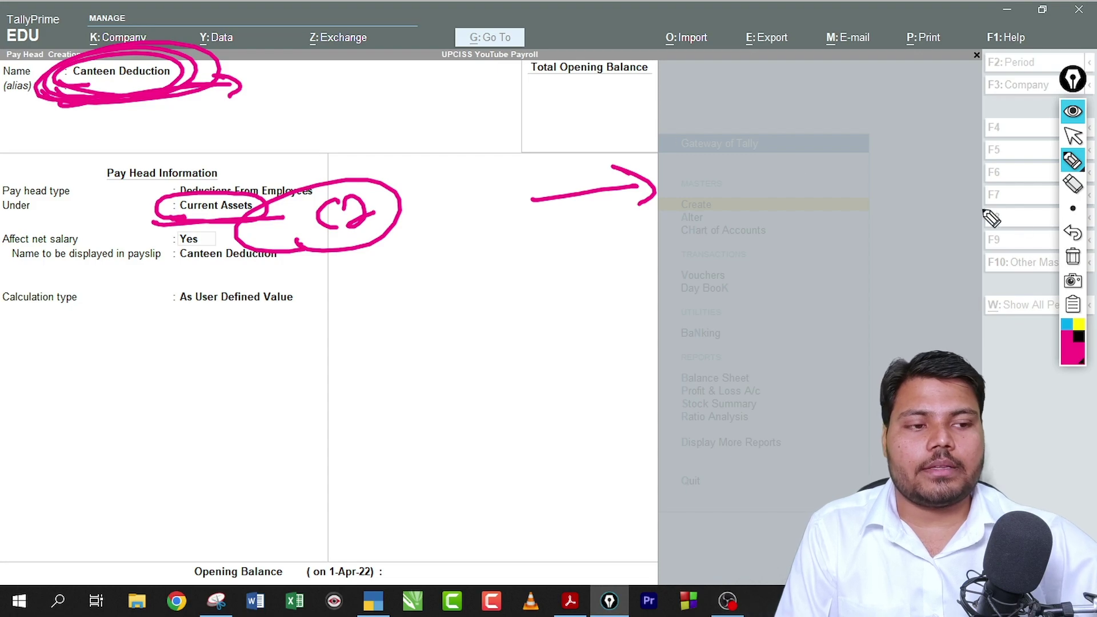
{"action": "left_click", "coordinate": [1073, 257]}
{"action": "left_click", "coordinate": [1073, 136]}
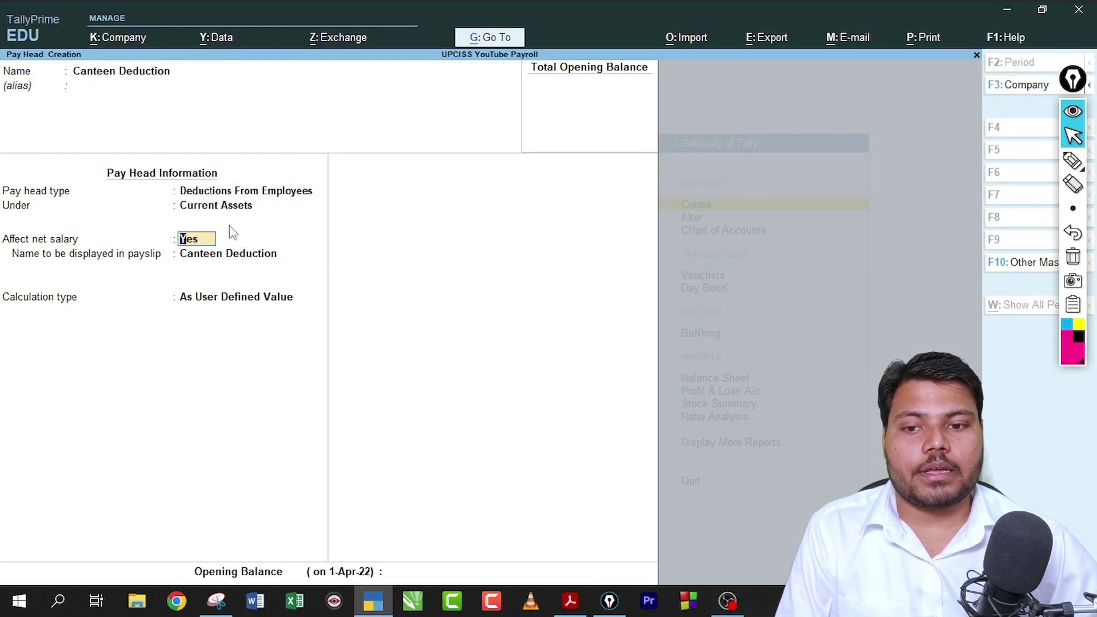
Keep Canteen Deduction affecting net salary under its own payslip name, with calculation type Flat Rate and calculation period Months.
{"action": "key", "text": "Return"}
{"action": "key", "text": "Return"}
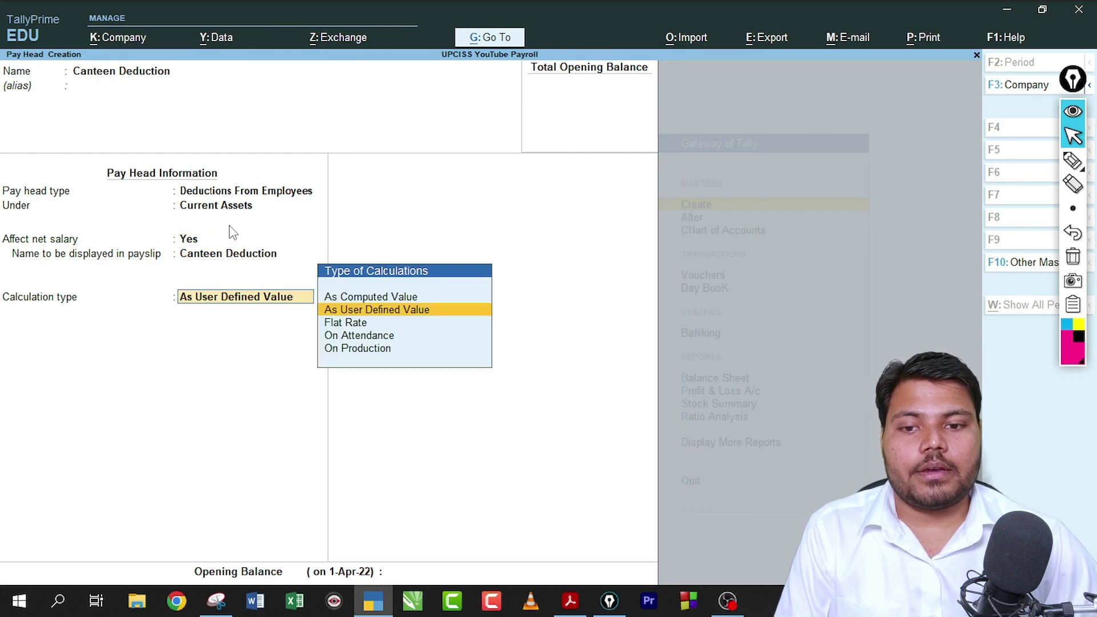
{"action": "key", "text": "Down"}
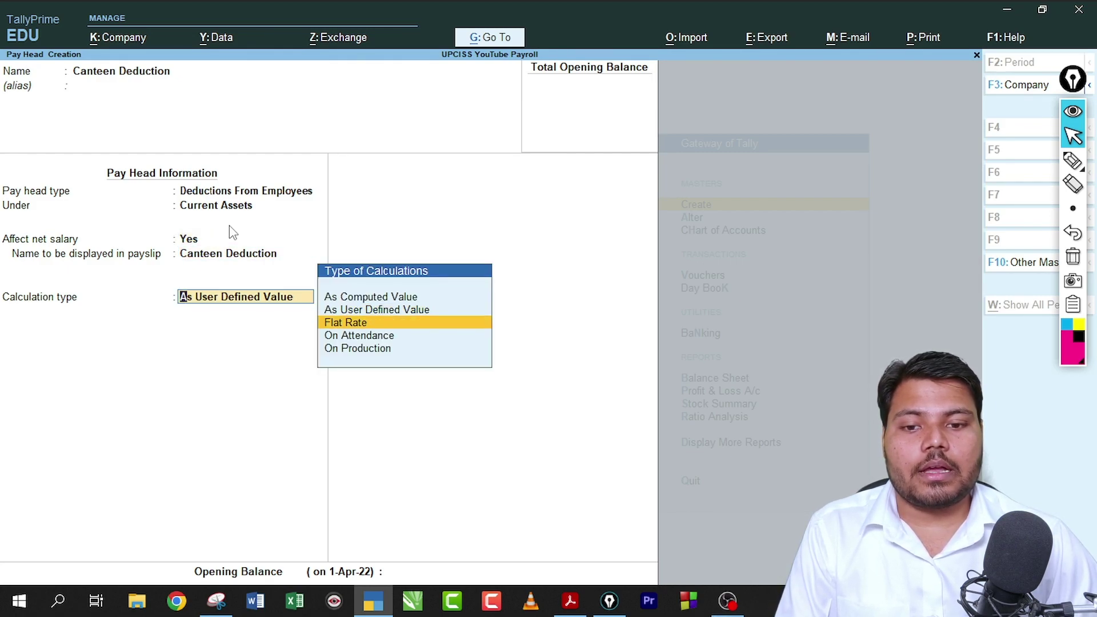
{"action": "key", "text": "Return"}
{"action": "key", "text": "Down"}
{"action": "key", "text": "Down"}
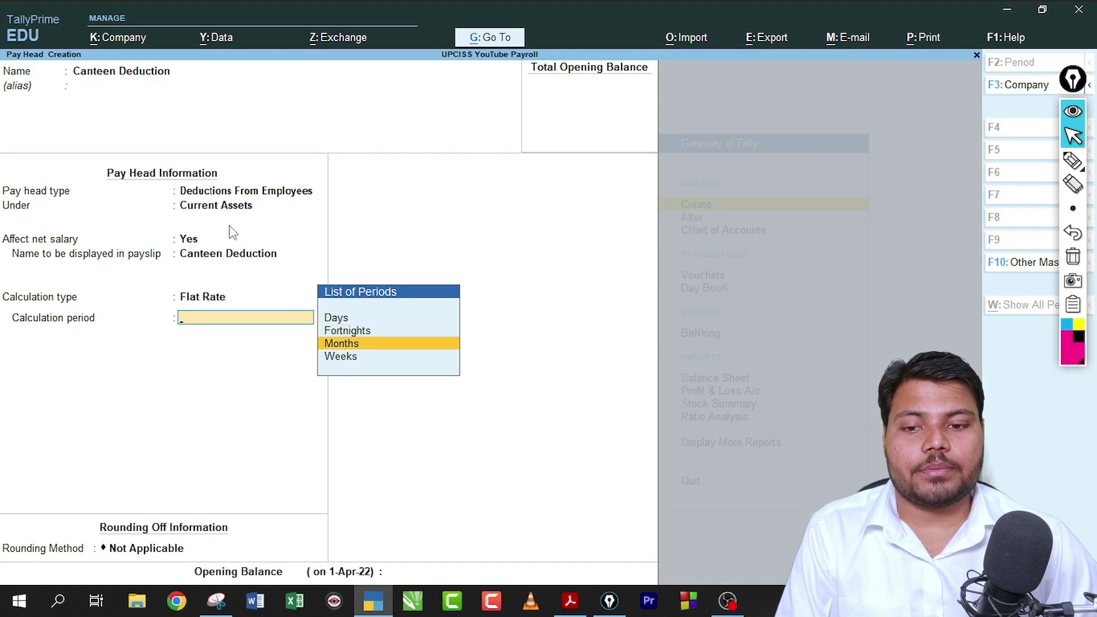
{"action": "key", "text": "Return"}
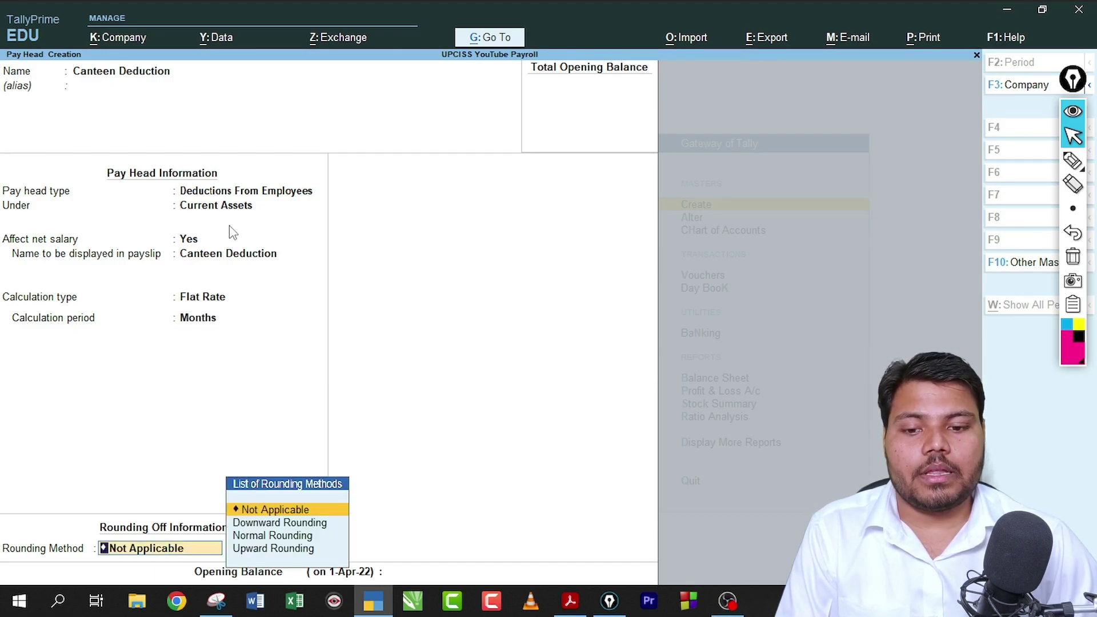
Keep the rounding method as Not Applicable, leave the opening balance blank, and save the Canteen Deduction pay head.
{"action": "key", "text": "Return"}
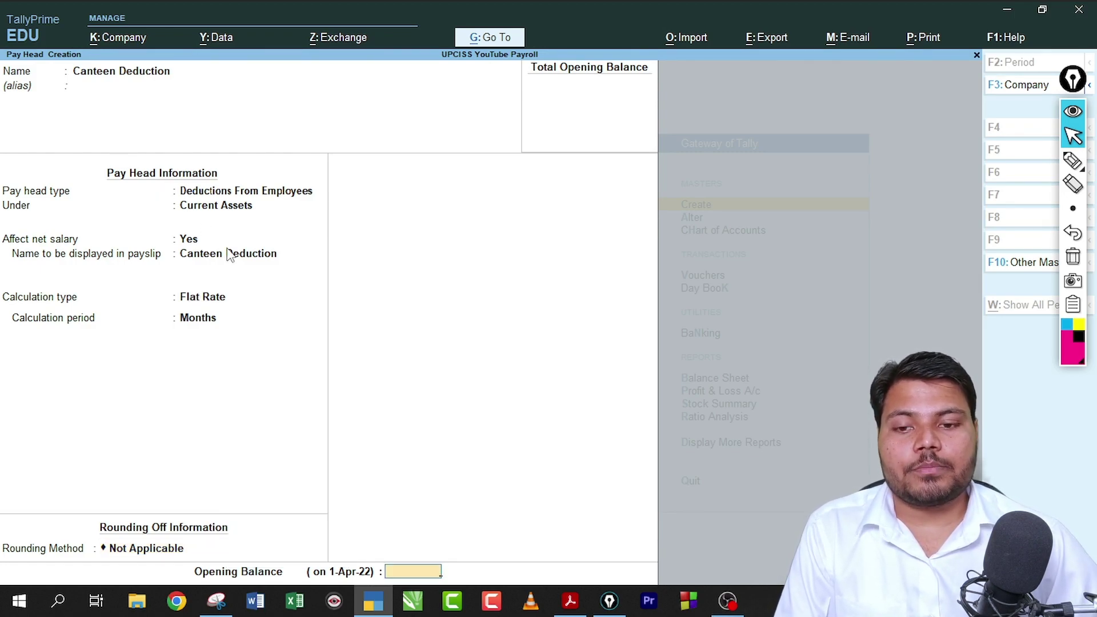
{"action": "key", "text": "Return"}
{"action": "key", "text": "Return"}
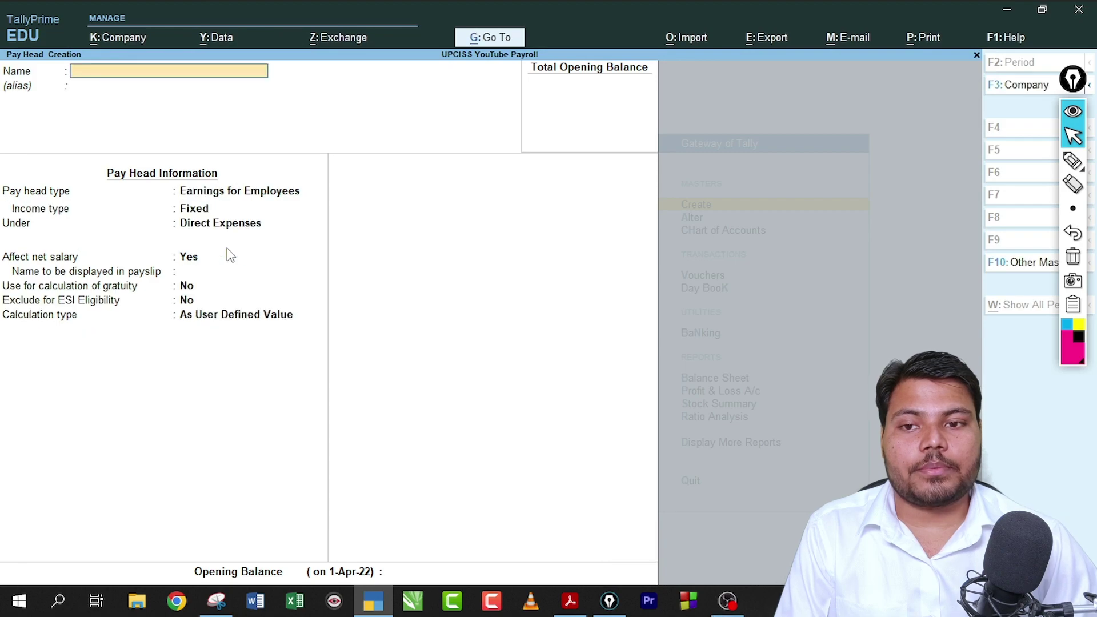
Check the Professional Tax entry in the case study's pay structure, return to TallyPrime, and name the new pay head Professional Tax.
{"action": "left_click", "coordinate": [572, 603]}
{"action": "left_click", "coordinate": [216, 601]}
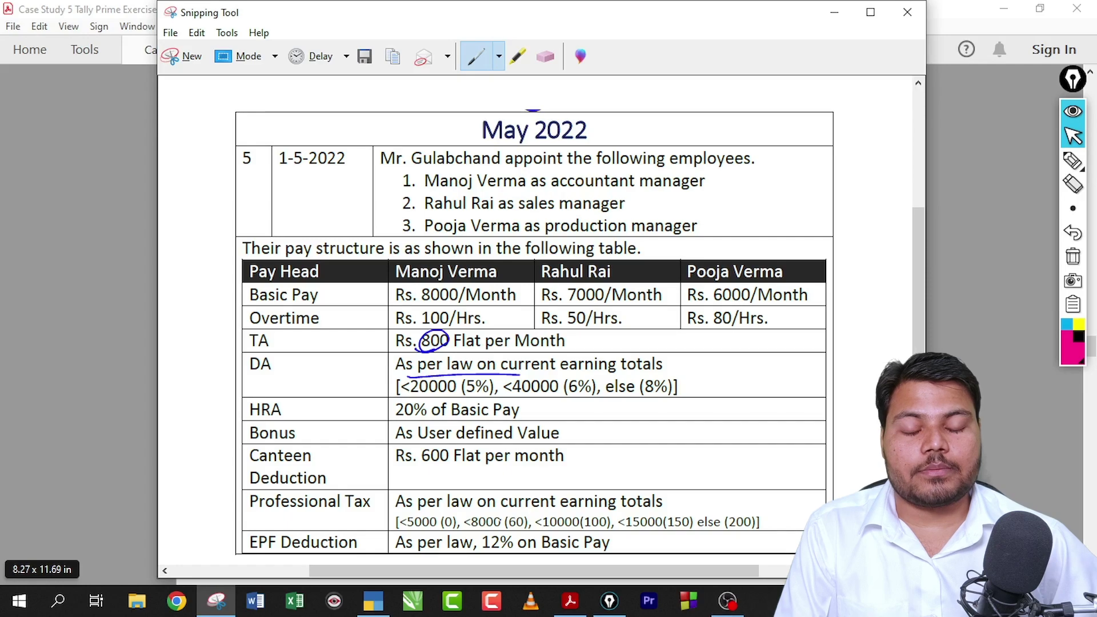
{"action": "left_click", "coordinate": [373, 601]}
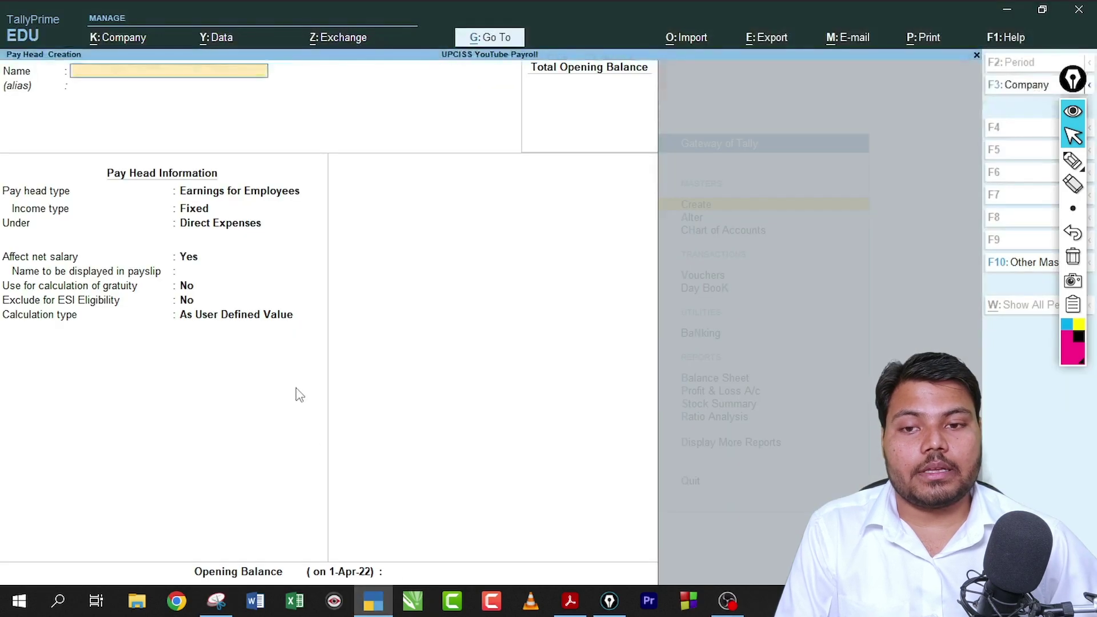
{"action": "type", "text": "Pro"}
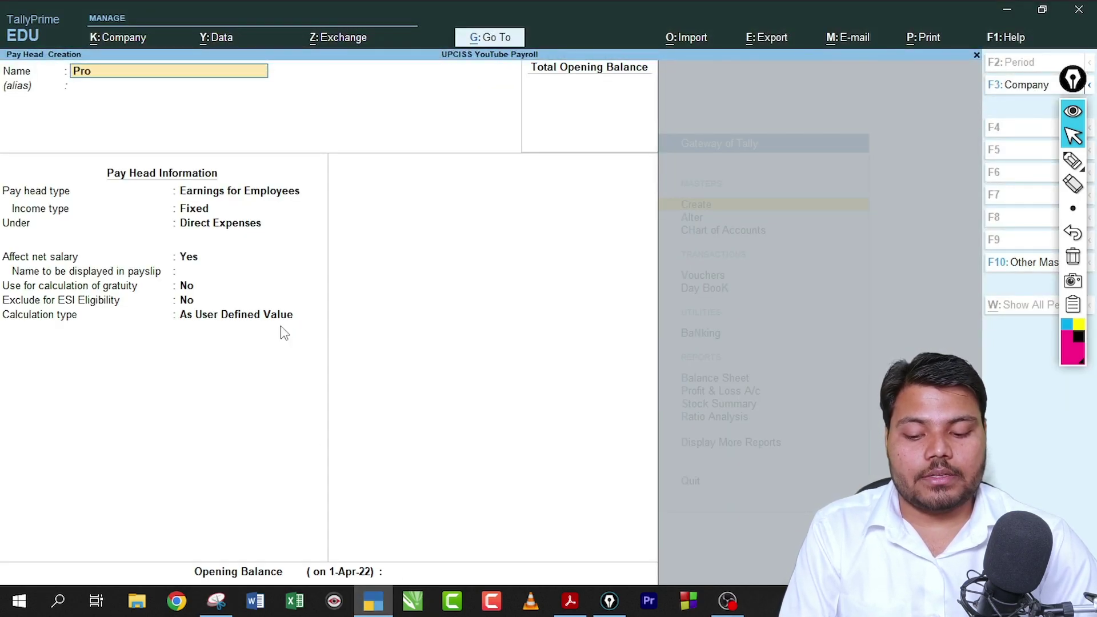
{"action": "type", "text": "fessional Tax"}
{"action": "key", "text": "Return"}
{"action": "key", "text": "Return"}
Circle the Professional Tax name and the Deductions From Employees type with the pen, add arrows and a short scribble, and clear the marks.
{"action": "key", "text": "ctrl+shift+p"}
{"action": "mouse_move", "coordinate": [73, 91]}
{"action": "left_mouse_down"}
{"action": "mouse_move", "coordinate": [80, 71]}
{"action": "mouse_move", "coordinate": [58, 87]}
{"action": "left_mouse_up"}
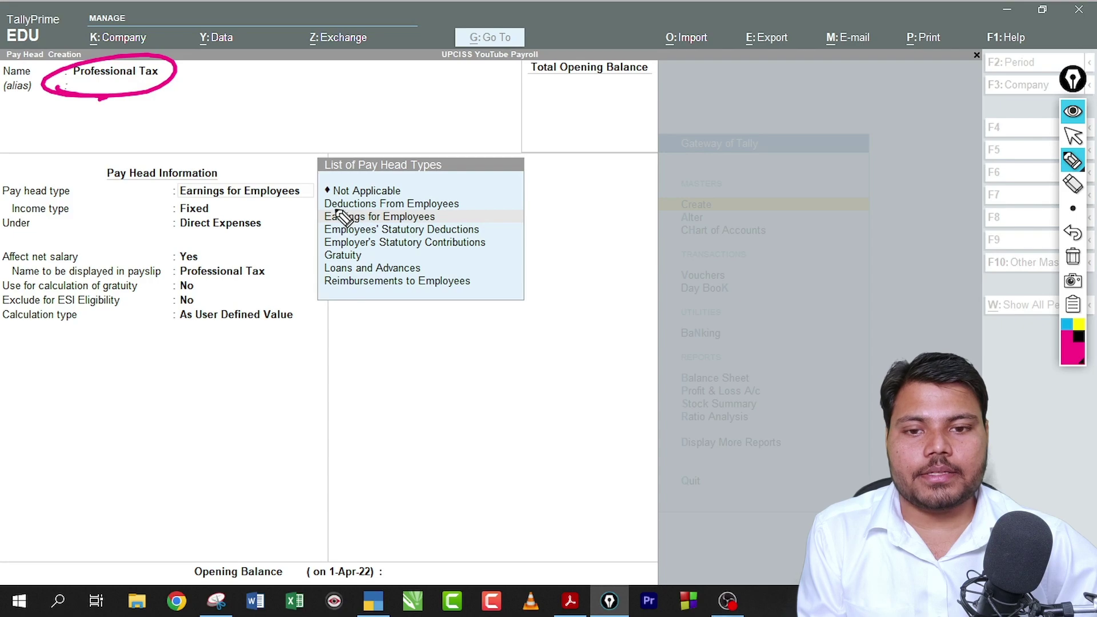
{"action": "left_click_drag", "start_coordinate": [329, 212], "coordinate": [441, 211]}
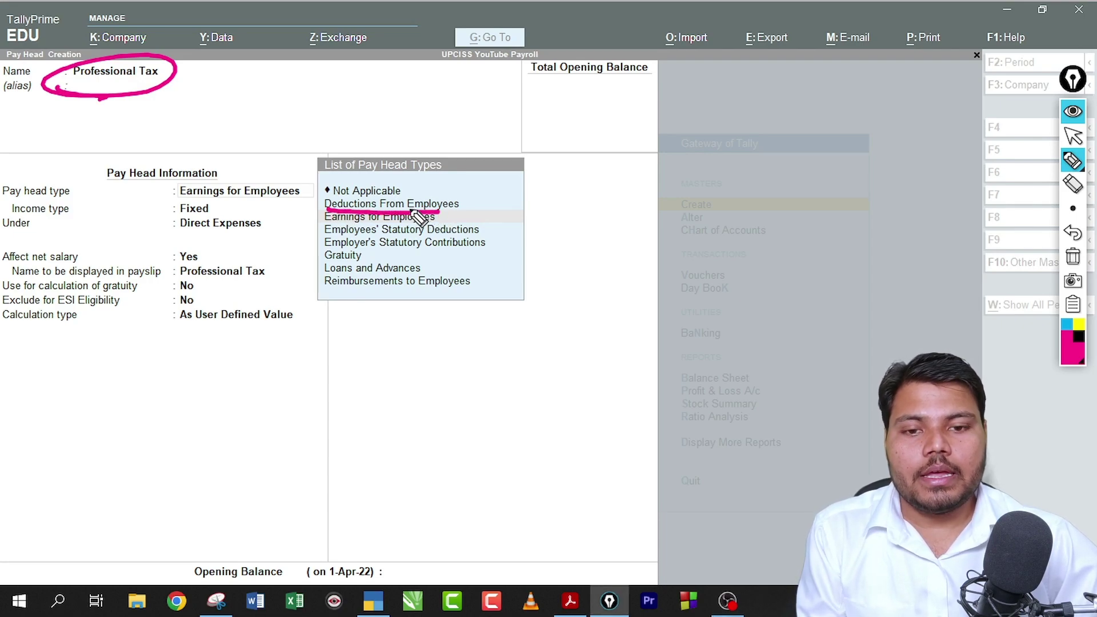
{"action": "mouse_move", "coordinate": [330, 217]}
{"action": "left_mouse_down"}
{"action": "mouse_move", "coordinate": [480, 211]}
{"action": "mouse_move", "coordinate": [317, 210]}
{"action": "mouse_move", "coordinate": [551, 192]}
{"action": "mouse_move", "coordinate": [547, 204]}
{"action": "left_mouse_up"}
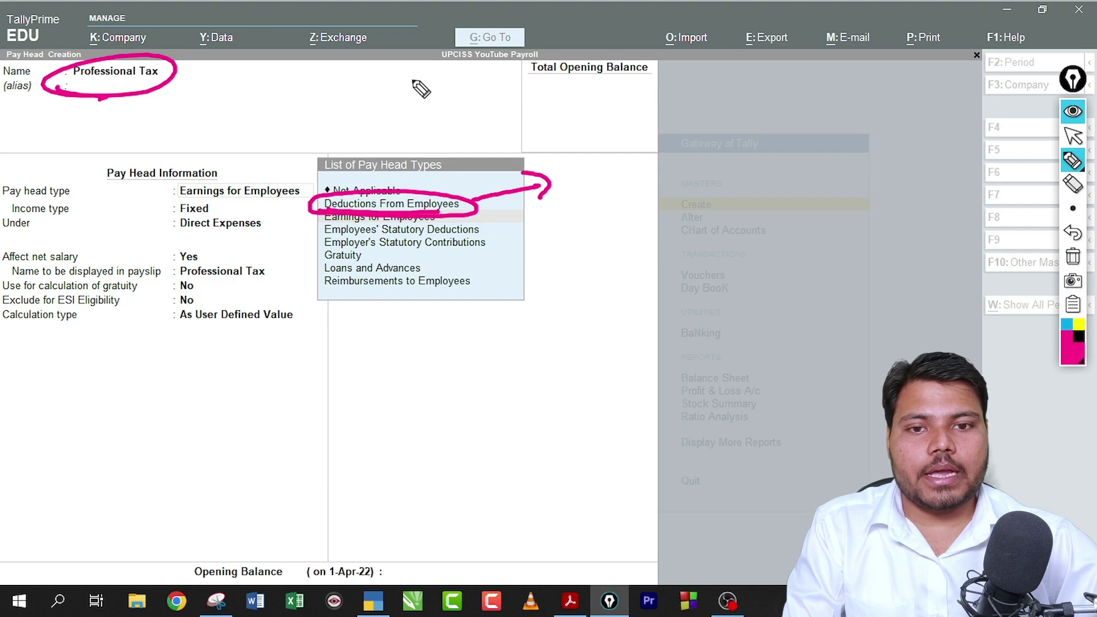
{"action": "left_click_drag", "start_coordinate": [420, 72], "coordinate": [472, 103]}
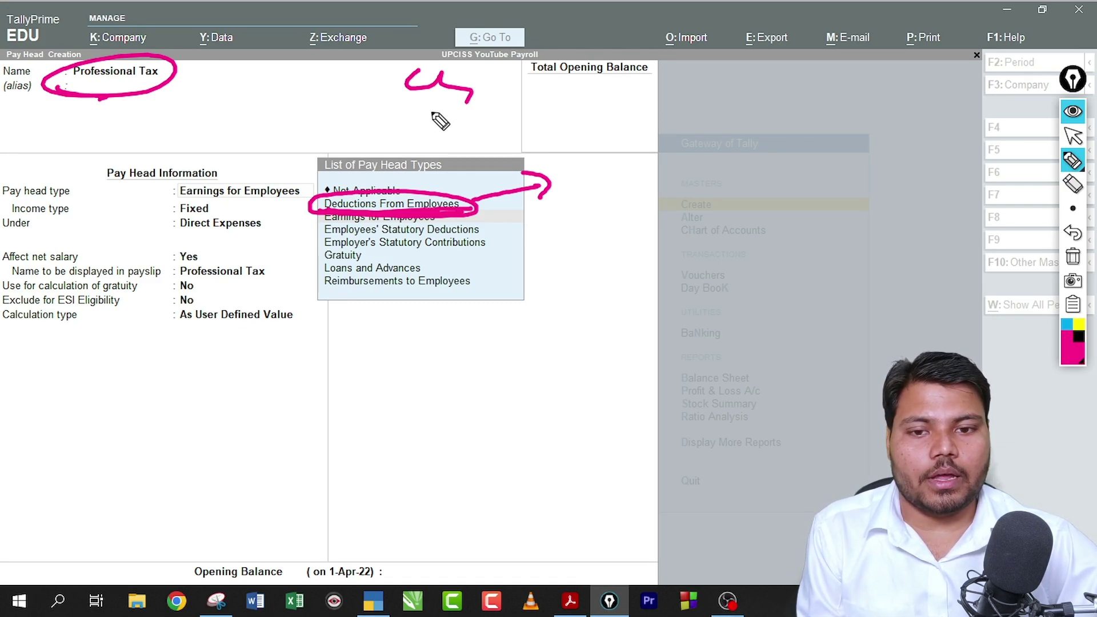
{"action": "mouse_move", "coordinate": [74, 97]}
{"action": "left_mouse_down"}
{"action": "mouse_move", "coordinate": [109, 48]}
{"action": "mouse_move", "coordinate": [121, 107]}
{"action": "left_mouse_up"}
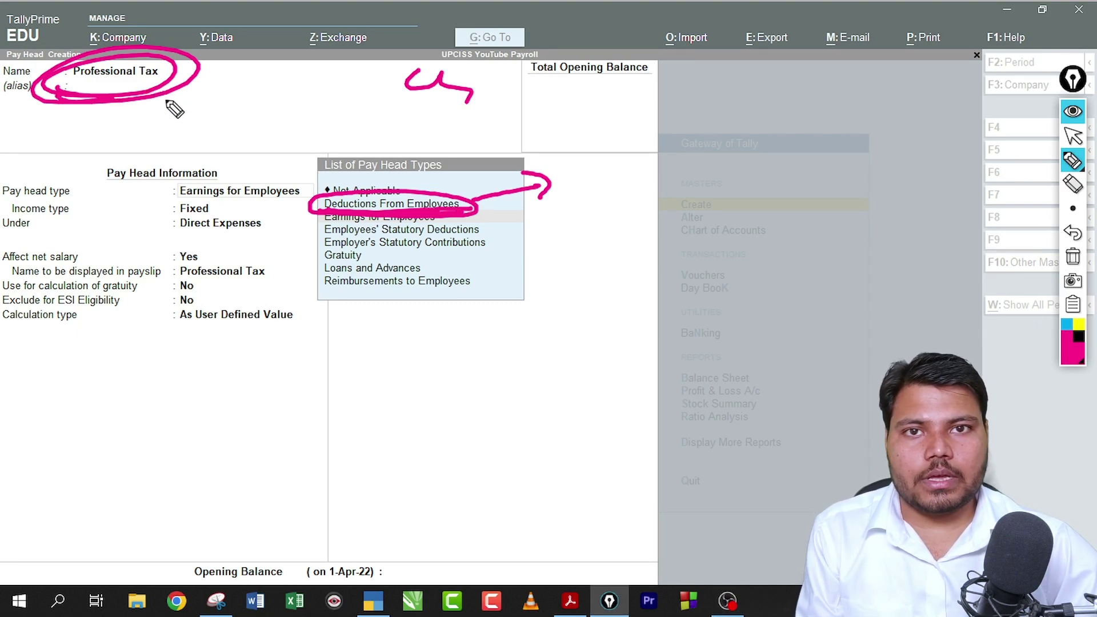
{"action": "mouse_move", "coordinate": [166, 93]}
{"action": "left_mouse_down"}
{"action": "mouse_move", "coordinate": [274, 172]}
{"action": "mouse_move", "coordinate": [290, 200]}
{"action": "left_mouse_up"}
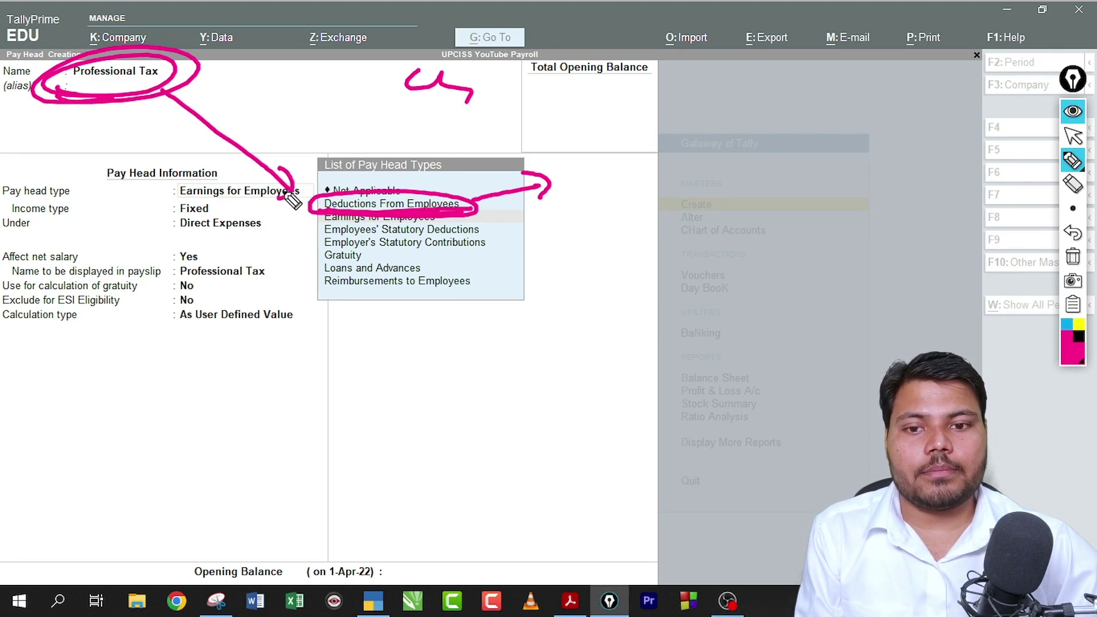
{"action": "left_click", "coordinate": [1073, 257]}
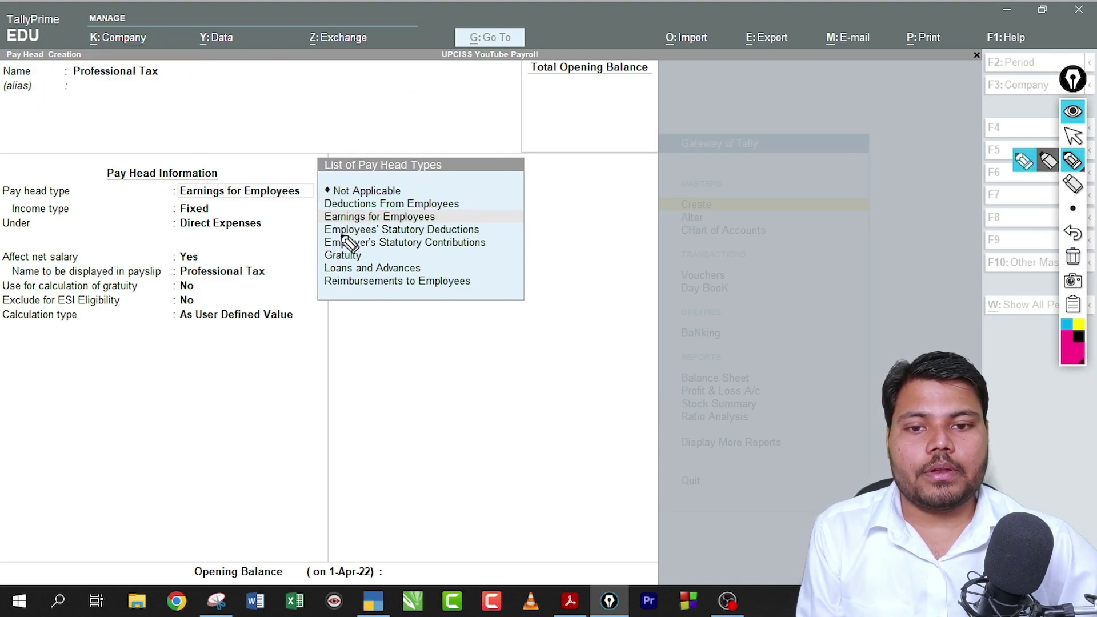
Circle Employees' Statutory Deductions with the pen, clear the mark, and set it as Professional Tax's pay head type.
{"action": "left_click_drag", "start_coordinate": [325, 235], "coordinate": [475, 235]}
{"action": "mouse_move", "coordinate": [318, 226]}
{"action": "left_mouse_down"}
{"action": "mouse_move", "coordinate": [490, 232]}
{"action": "mouse_move", "coordinate": [343, 240]}
{"action": "mouse_move", "coordinate": [313, 227]}
{"action": "left_mouse_up"}
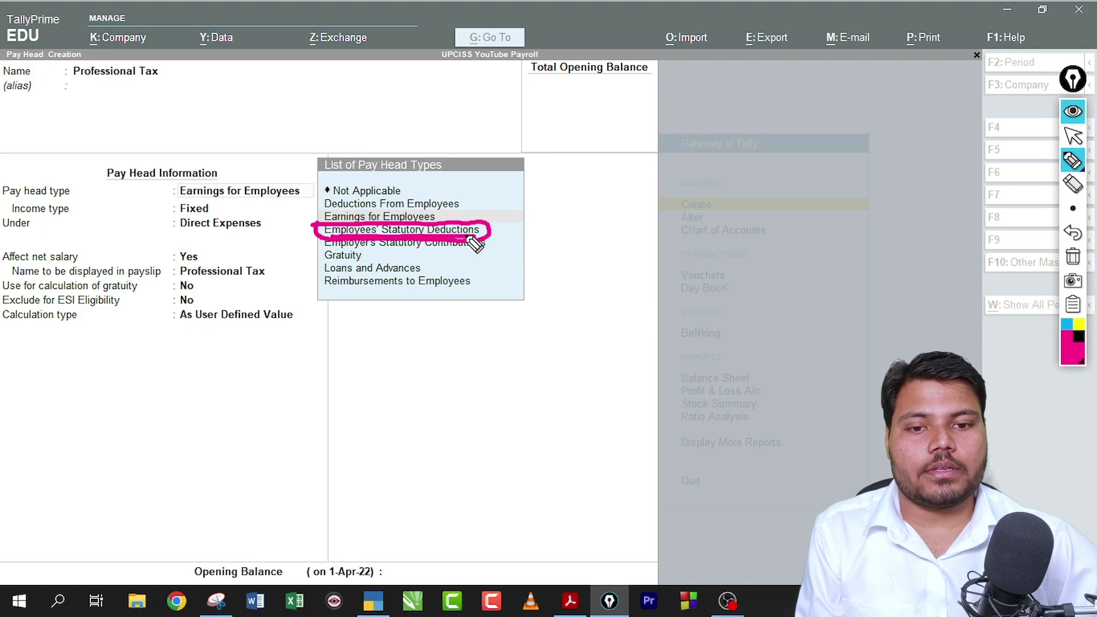
{"action": "left_click", "coordinate": [1073, 258]}
{"action": "left_click", "coordinate": [1072, 136]}
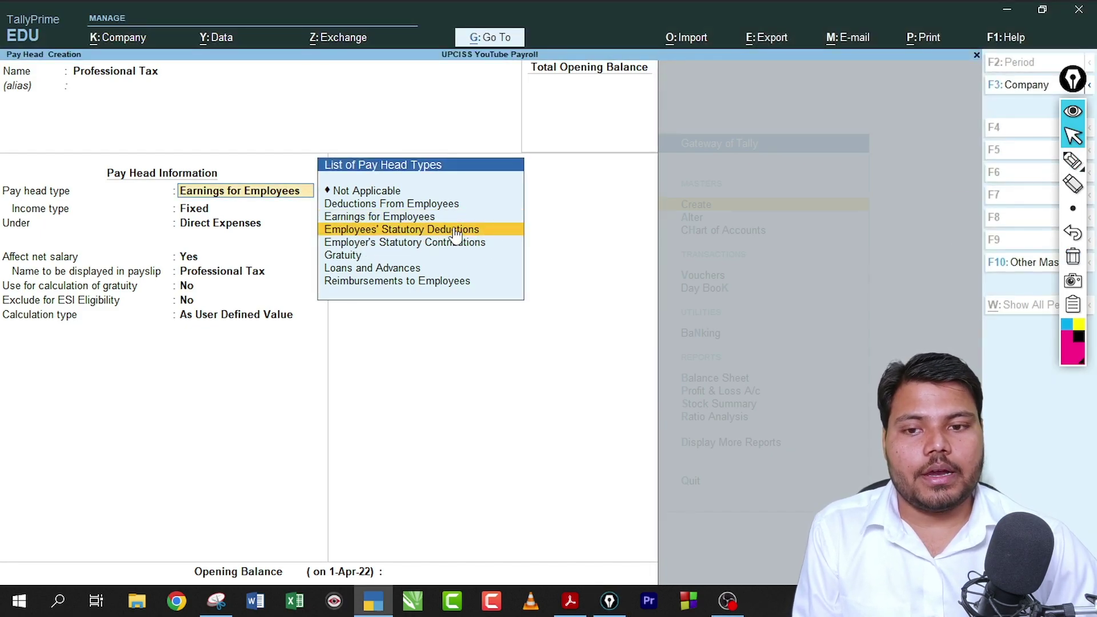
{"action": "left_click", "coordinate": [455, 234]}
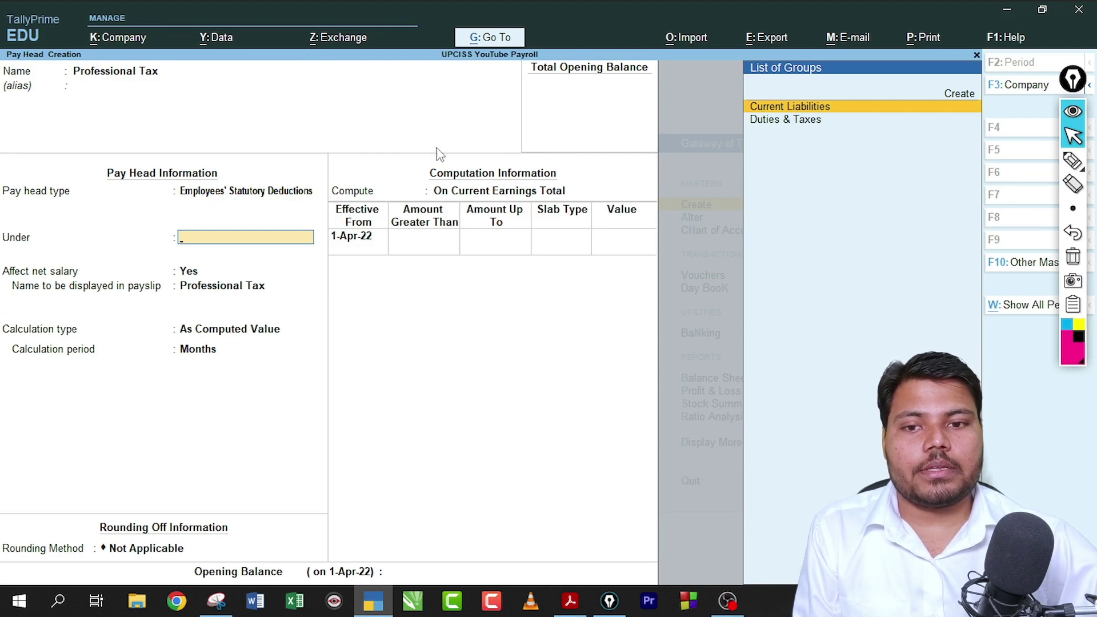
Underline the statutory pay head type and Duties & Taxes with the pen, clear the marks, and place Professional Tax under Current Liabilities.
{"action": "left_click", "coordinate": [1073, 161]}
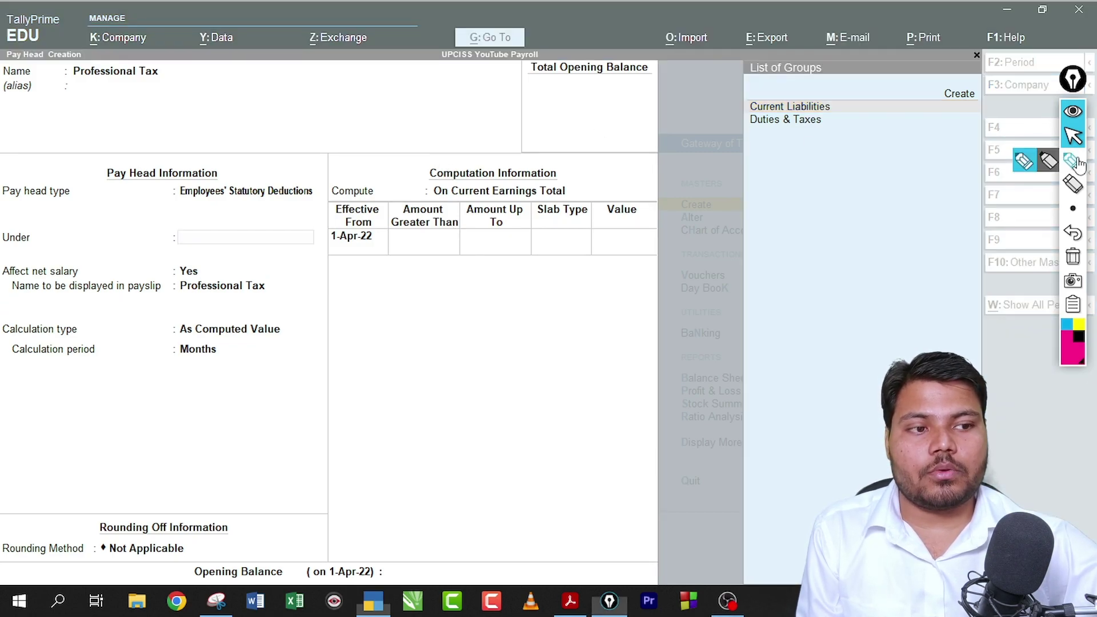
{"action": "left_click_drag", "start_coordinate": [180, 201], "coordinate": [323, 202]}
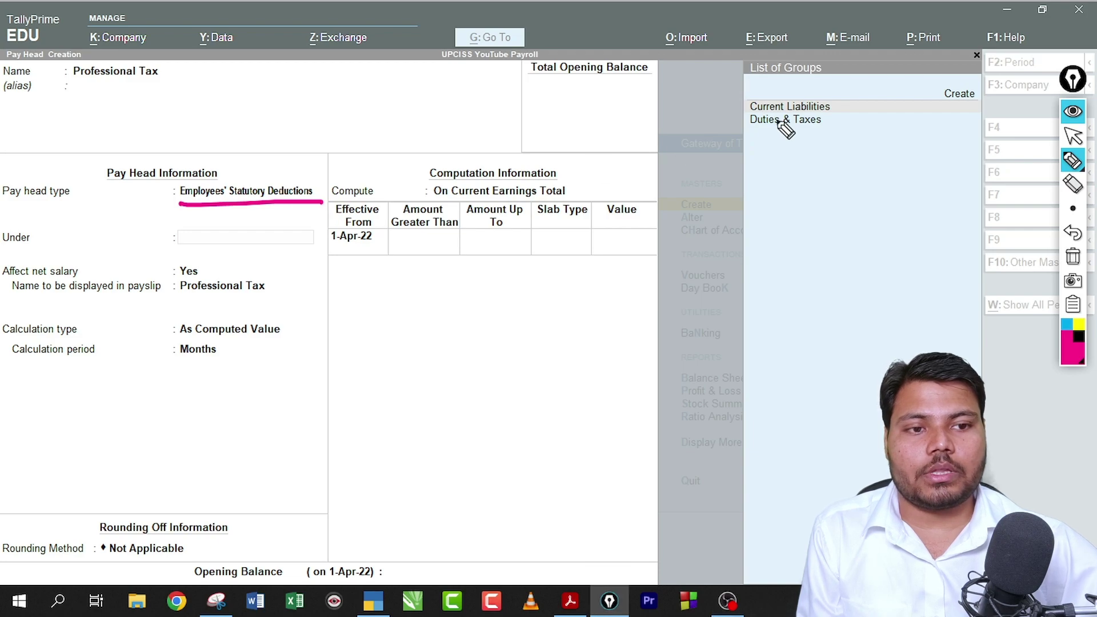
{"action": "left_click_drag", "start_coordinate": [717, 124], "coordinate": [837, 135]}
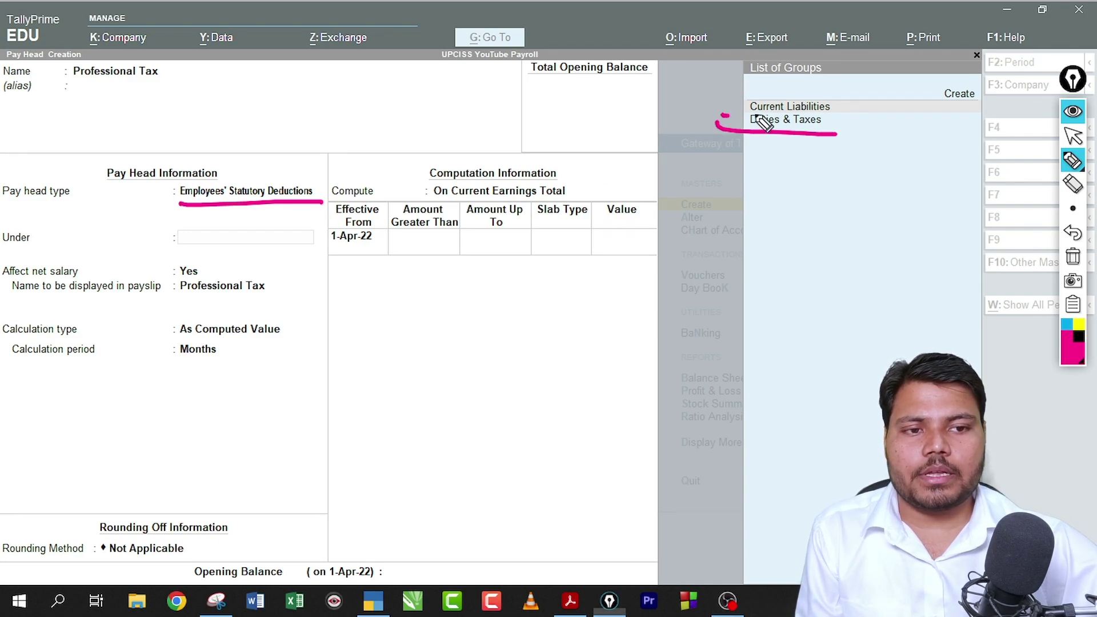
{"action": "left_click_drag", "start_coordinate": [761, 120], "coordinate": [863, 129]}
{"action": "left_click", "coordinate": [1073, 257]}
{"action": "left_click", "coordinate": [1073, 136]}
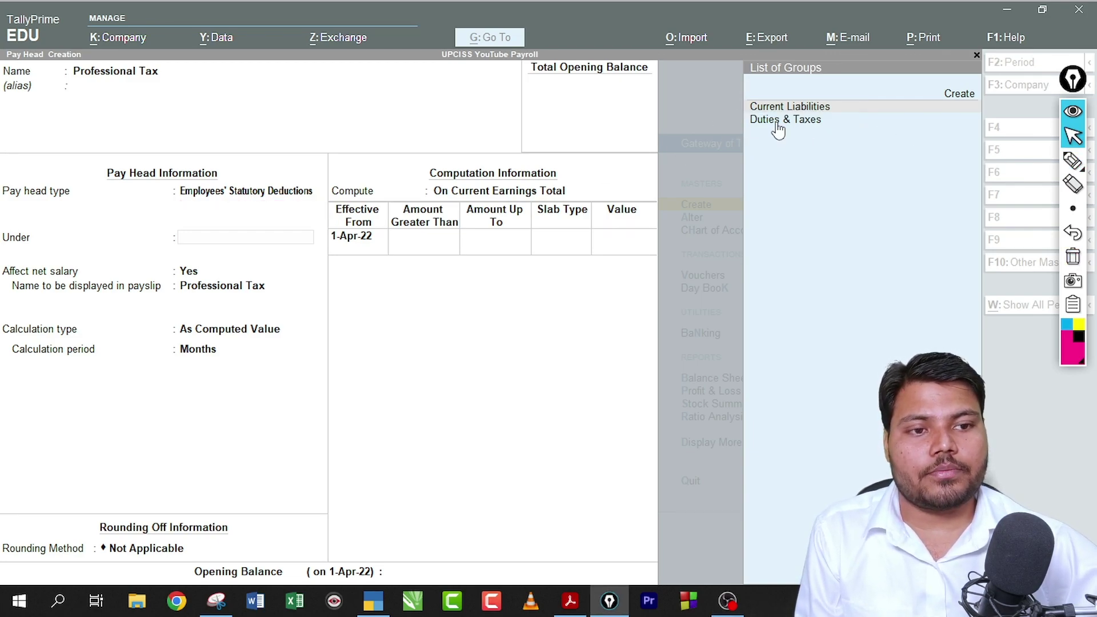
{"action": "left_click", "coordinate": [789, 107]}
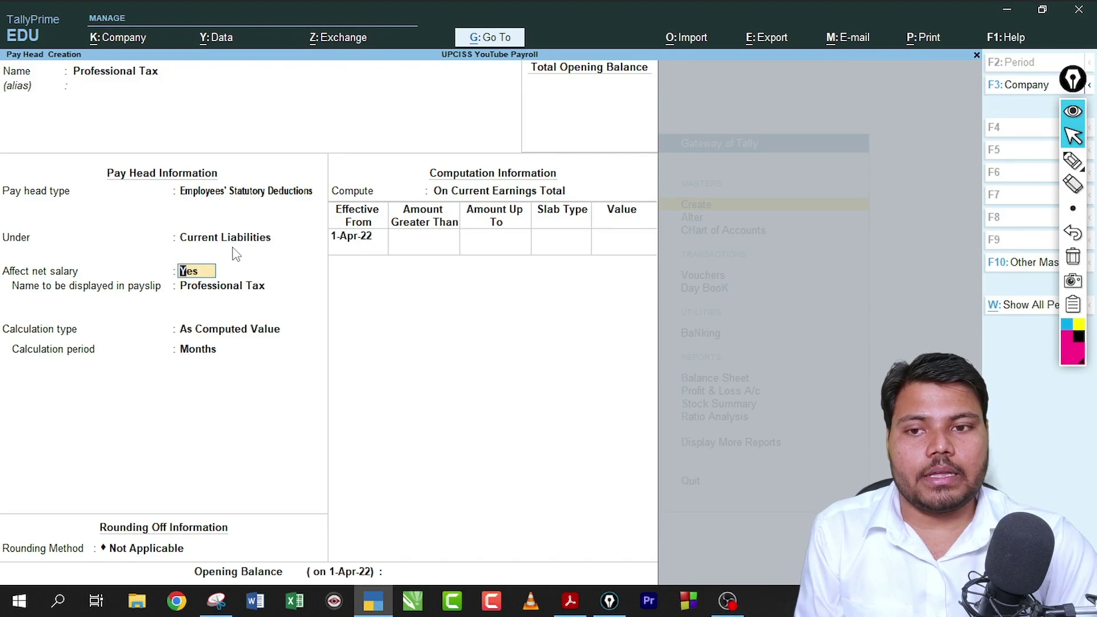
Activate the annotation pen to mark up the Professional Tax pay head form.
{"action": "left_click", "coordinate": [1073, 161]}
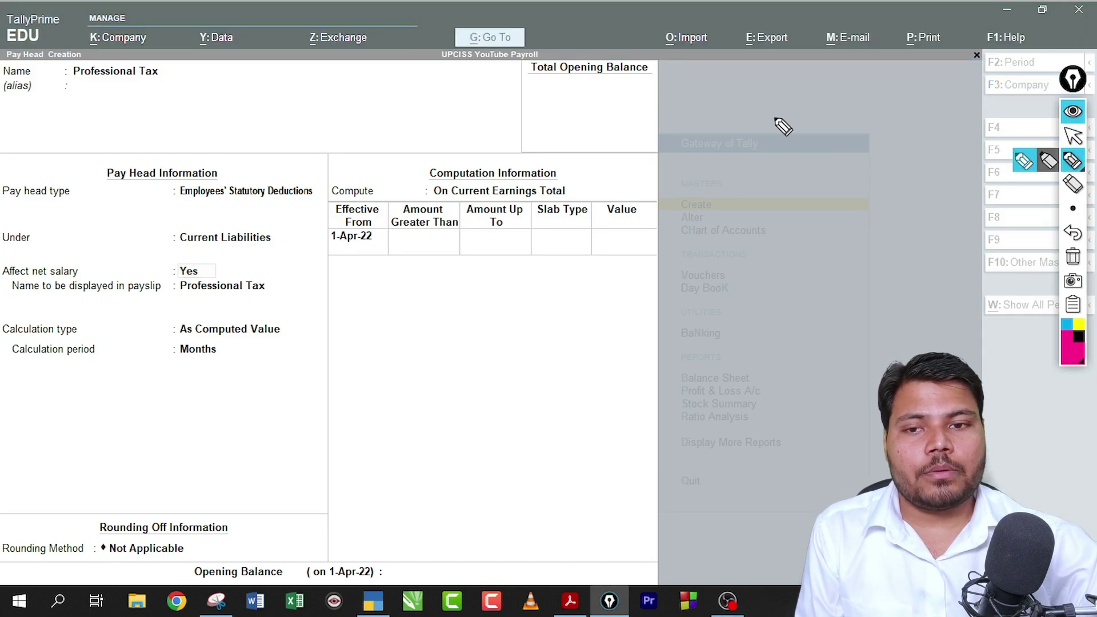